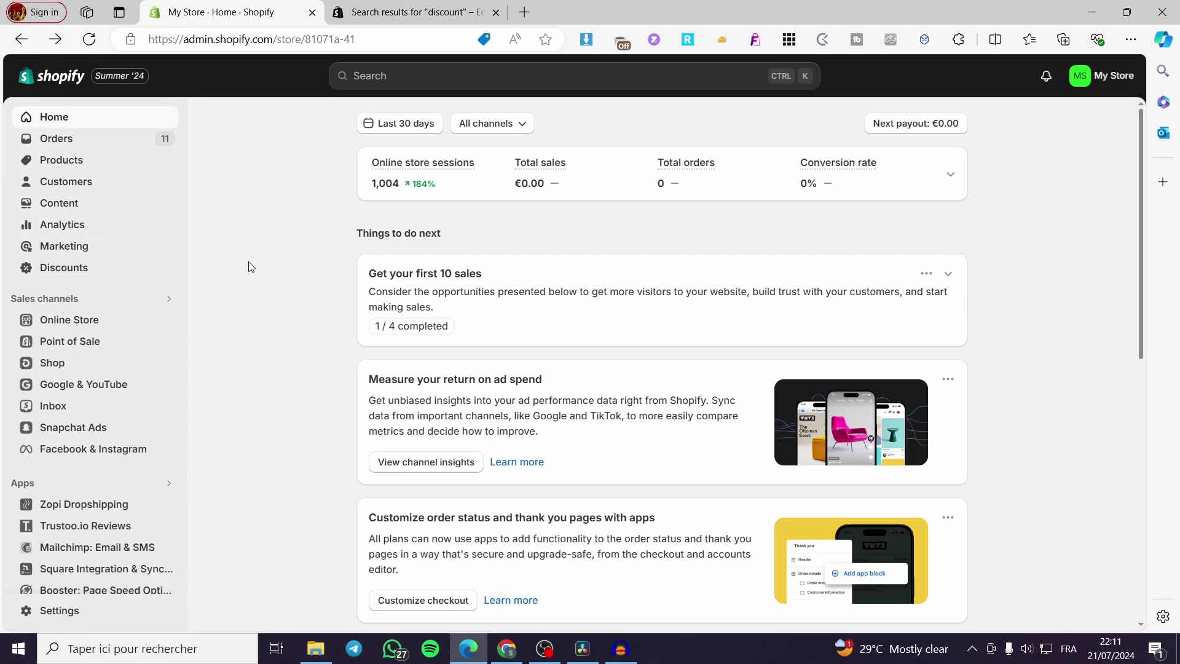
Step: Open a blank new product form and examine its fields, including media, pricing, inventory, shipping, variants and product organization
click(59, 169)
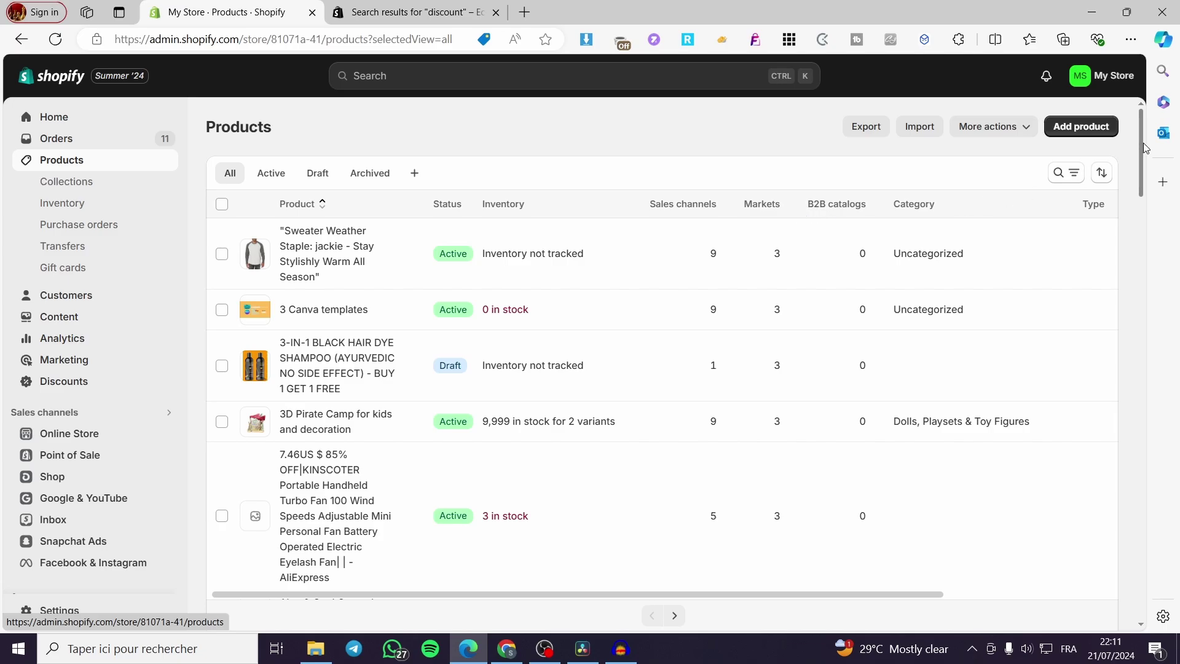
click(1082, 127)
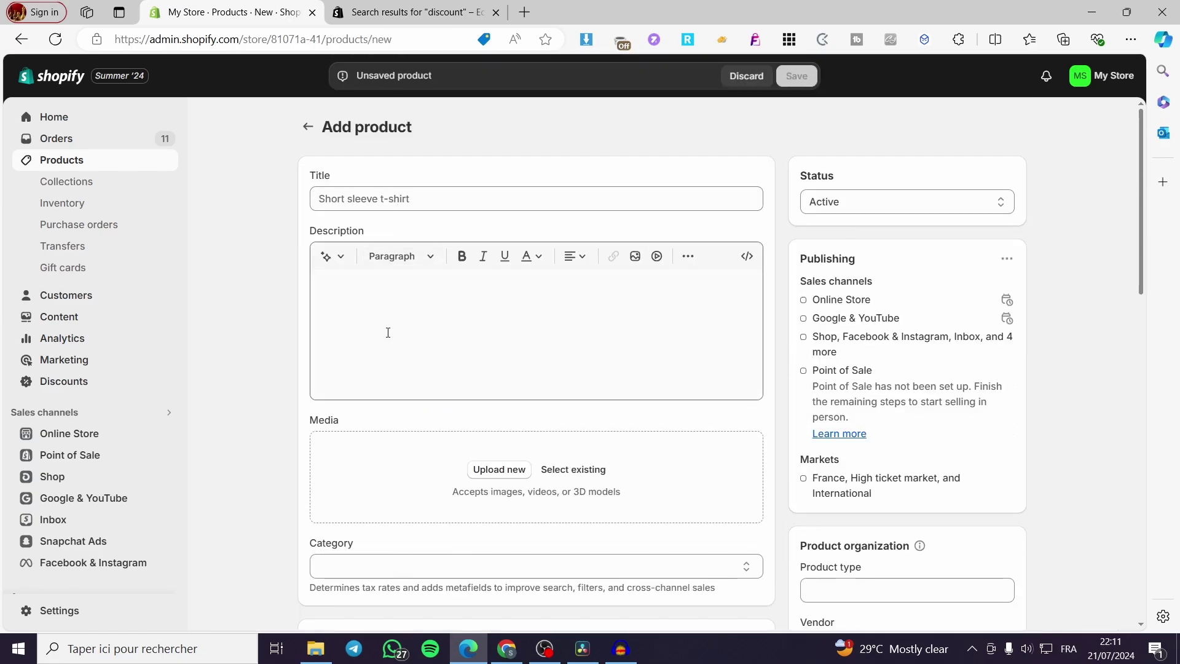
scroll(494, 457, down, 2)
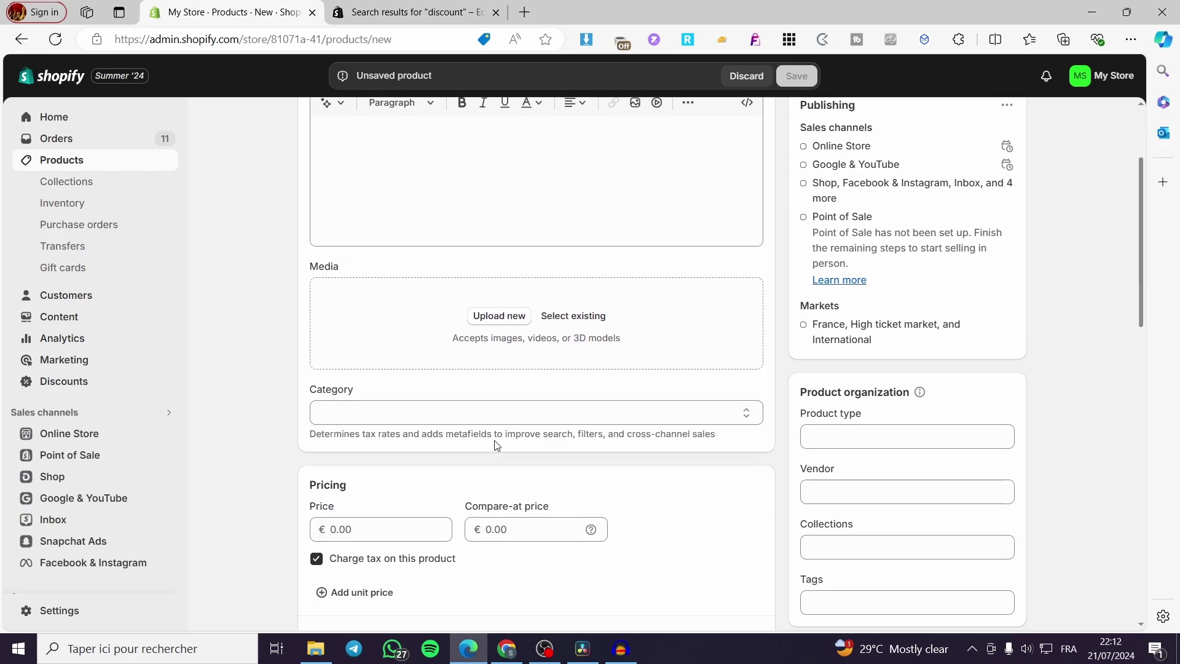
scroll(399, 424, down, 5)
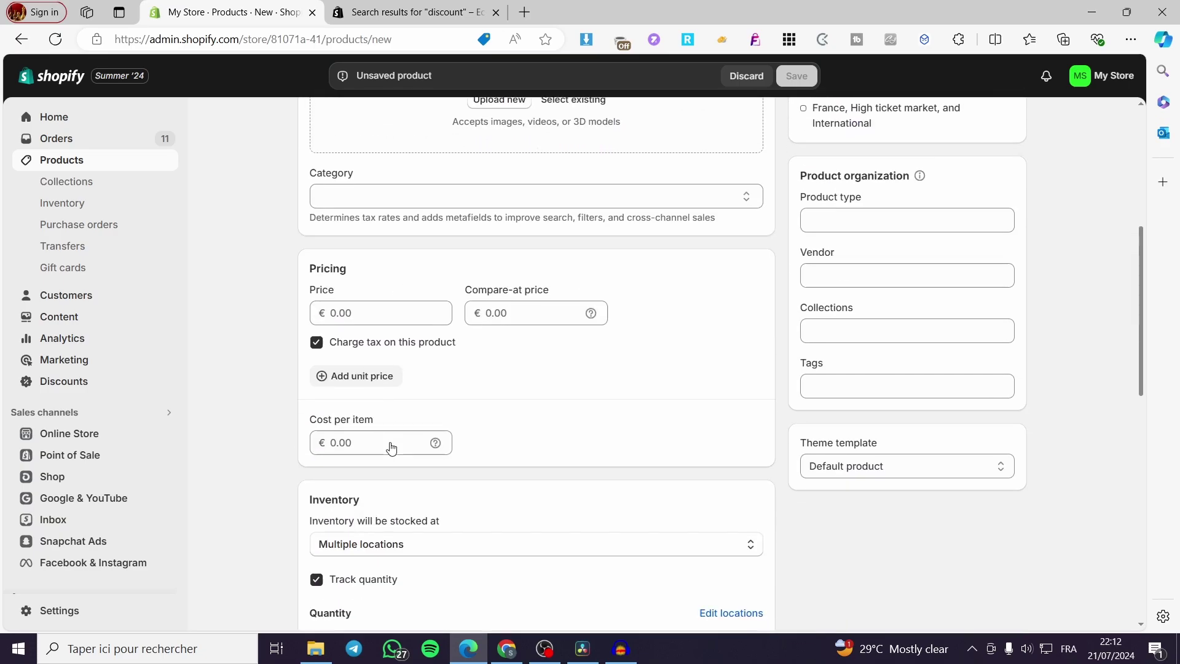
scroll(508, 437, down, 2)
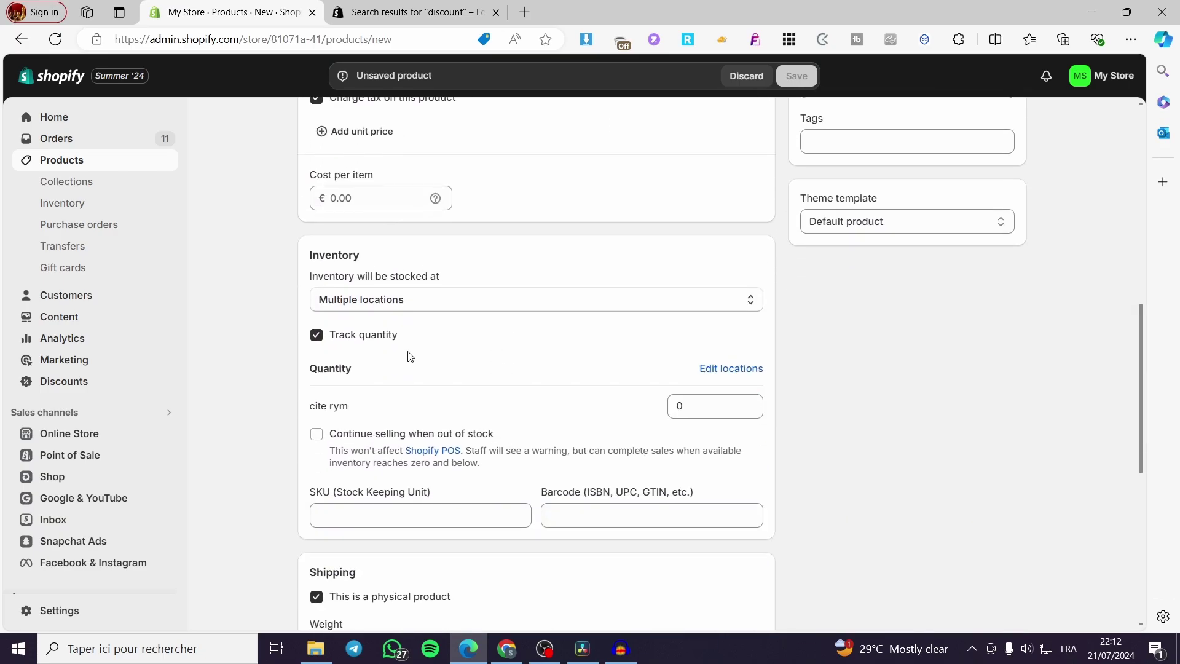
scroll(461, 419, down, 2)
scroll(296, 402, down, 3)
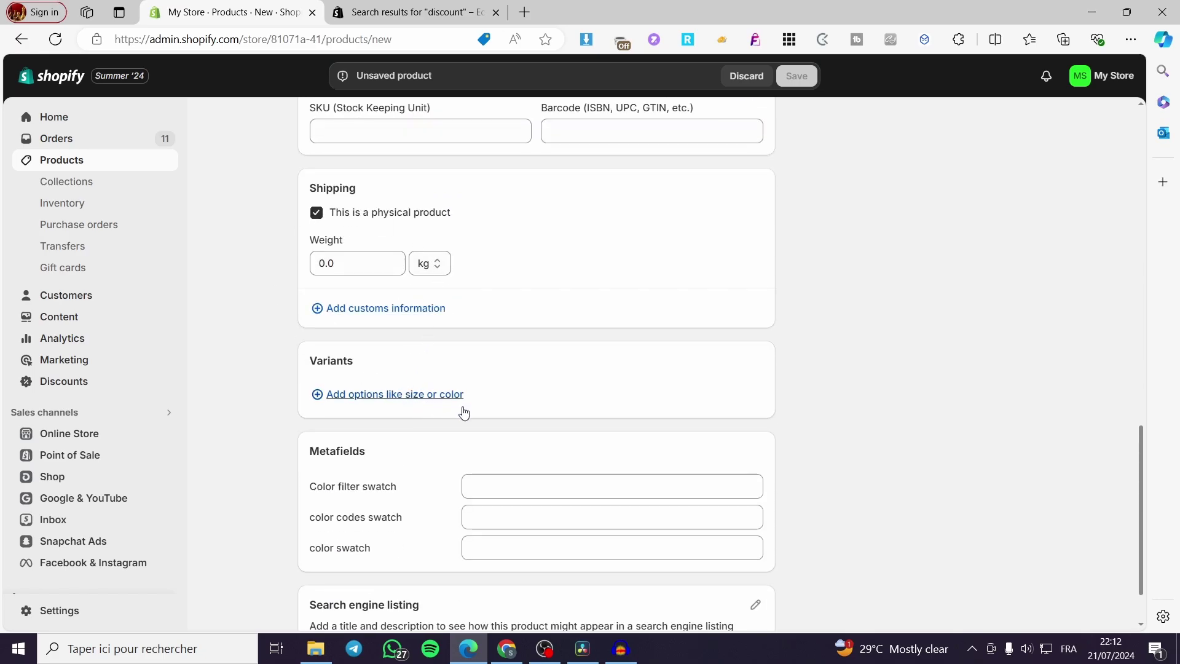
scroll(402, 410, down, 1)
scroll(574, 469, up, 12)
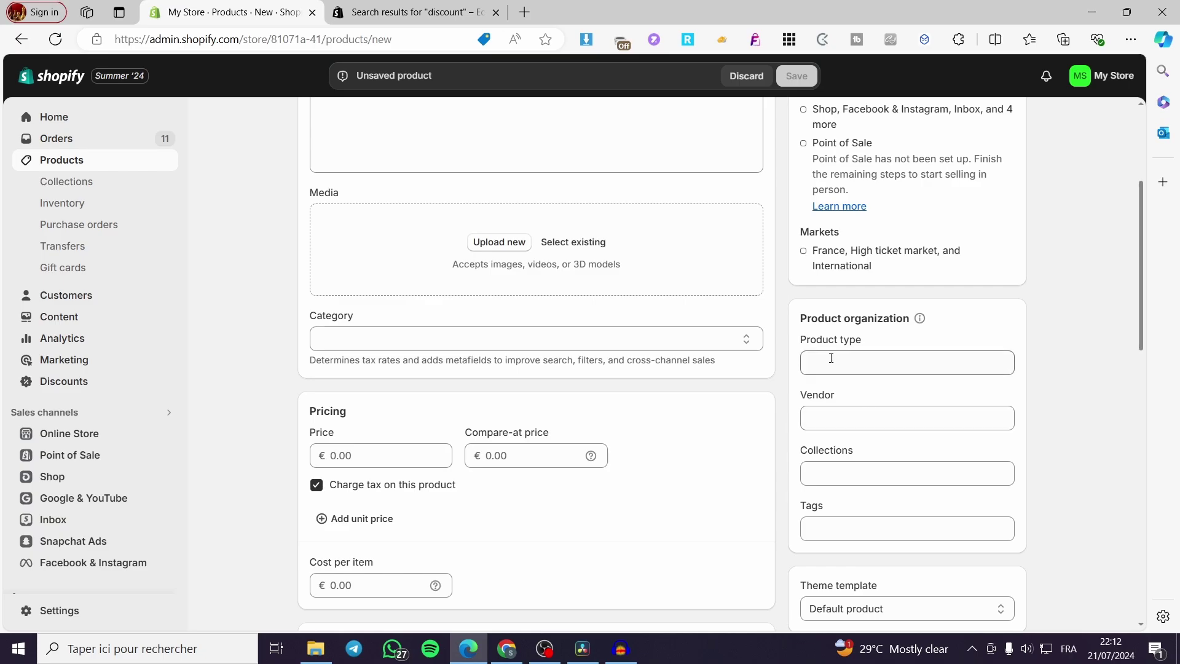
scroll(882, 418, down, 1)
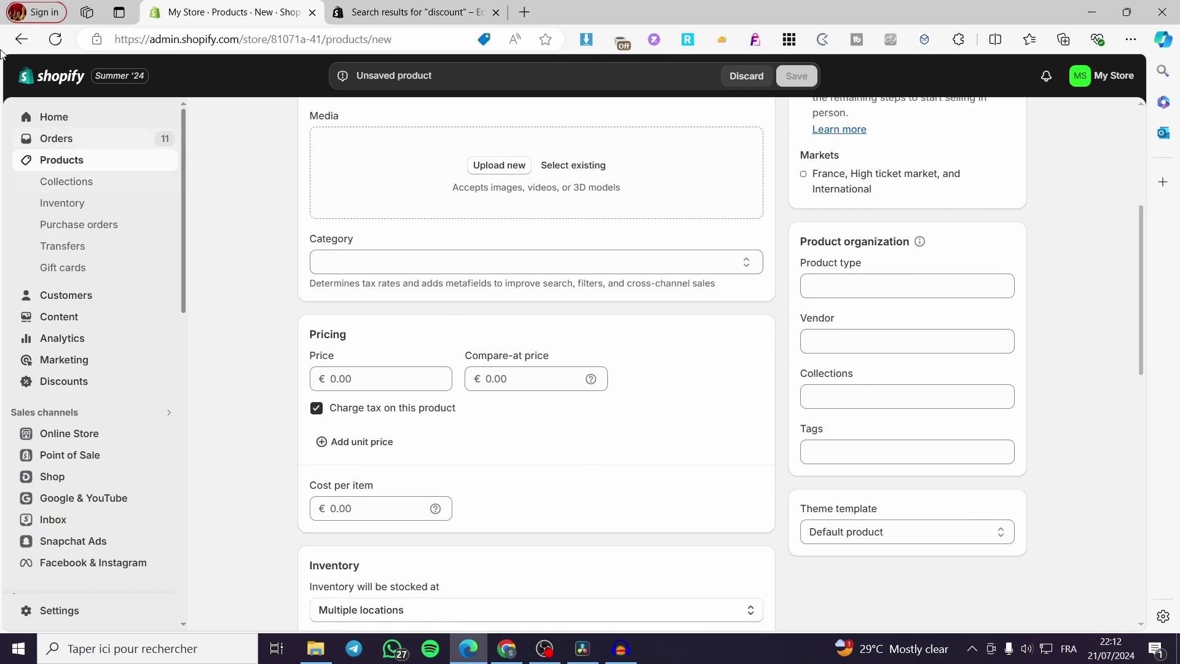
Step: Leave the new product form and look through the store's product list
click(52, 167)
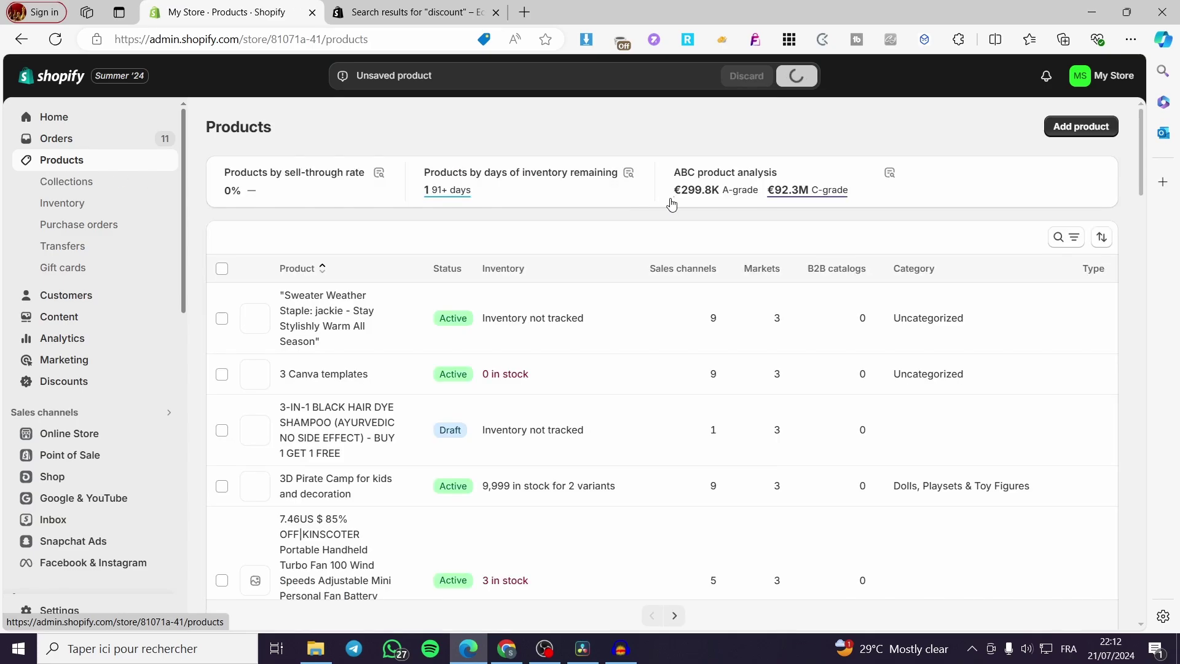
scroll(628, 322, down, 5)
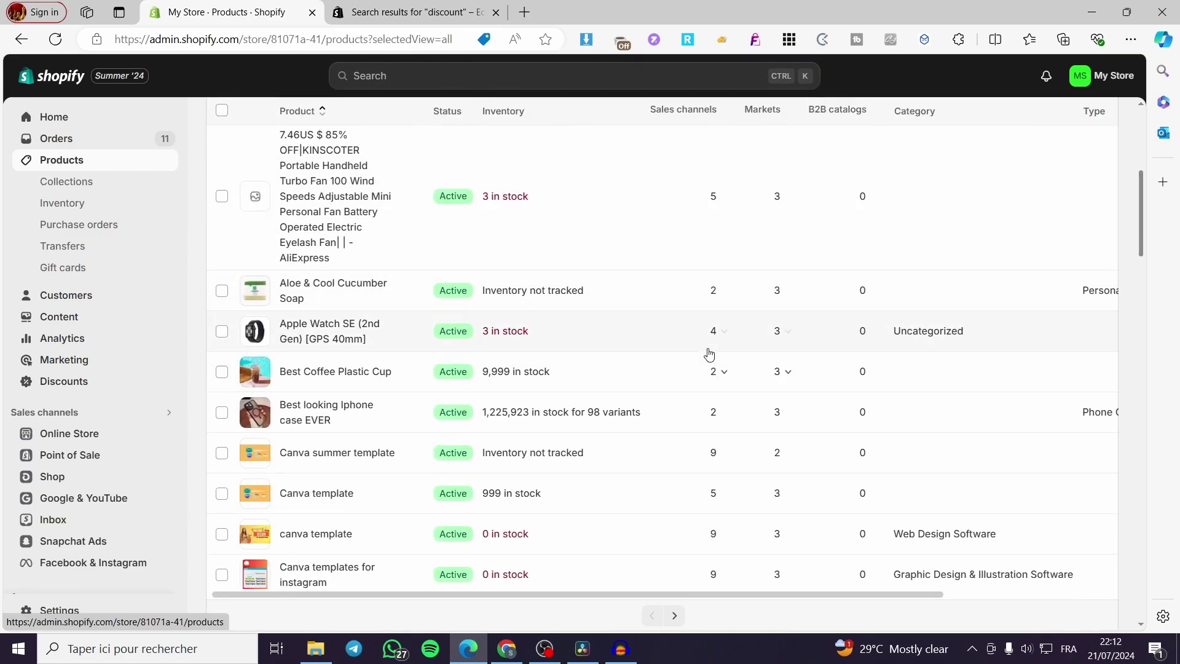
scroll(628, 367, down, 5)
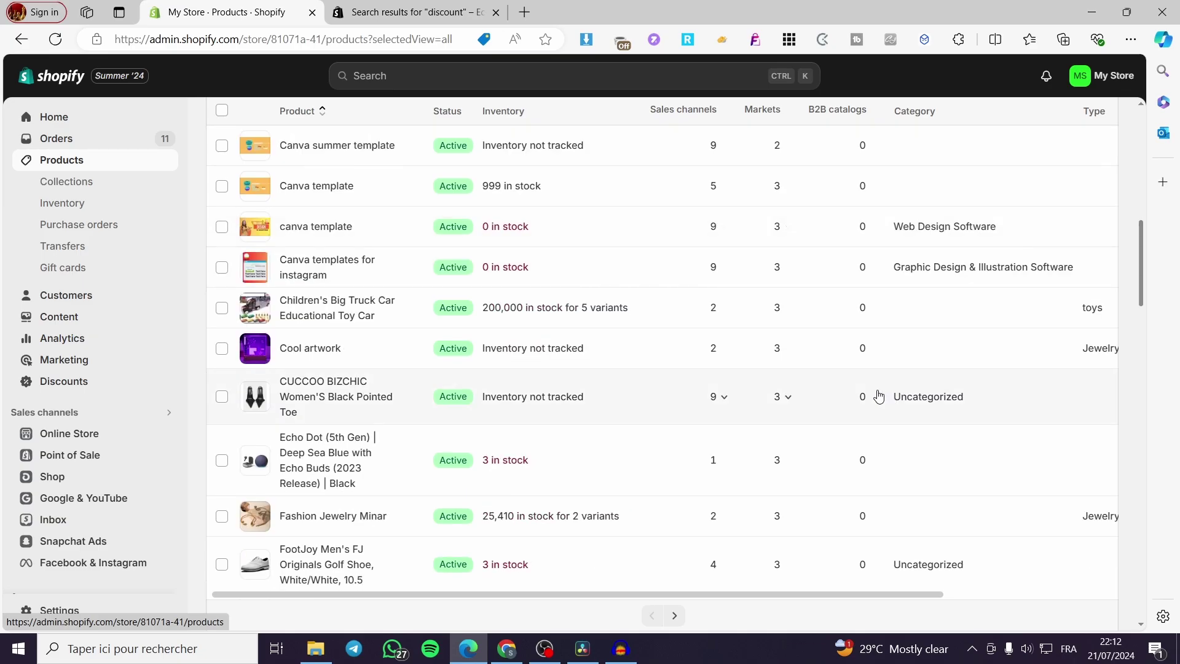
scroll(525, 423, down, 4)
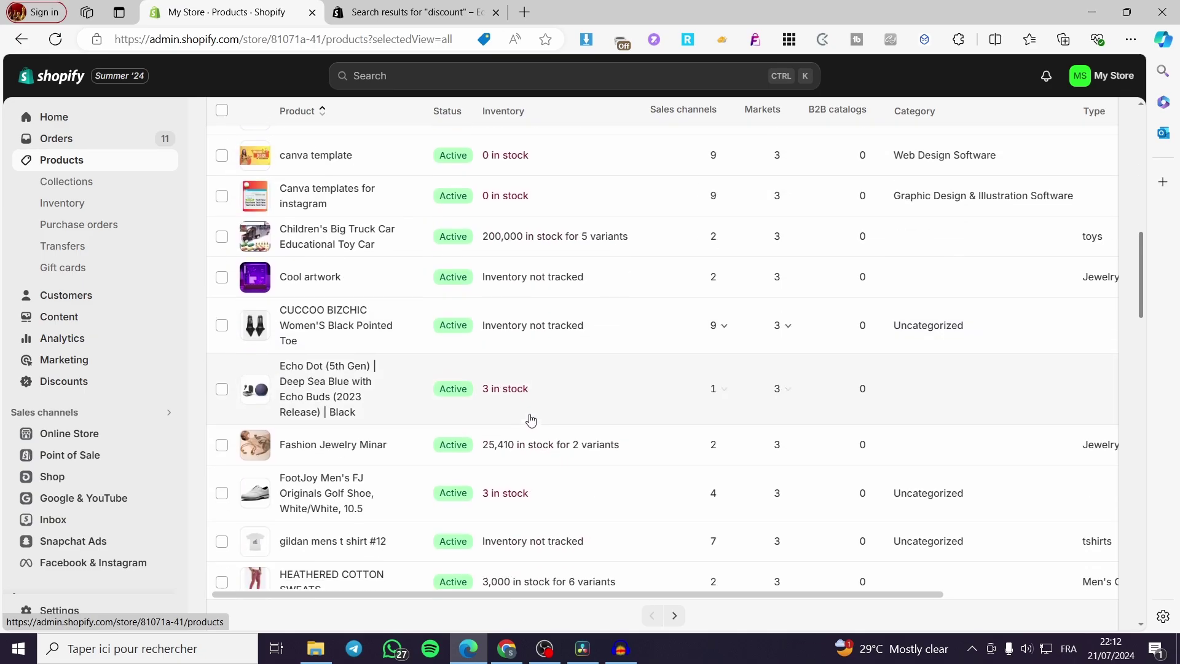
scroll(536, 416, up, 8)
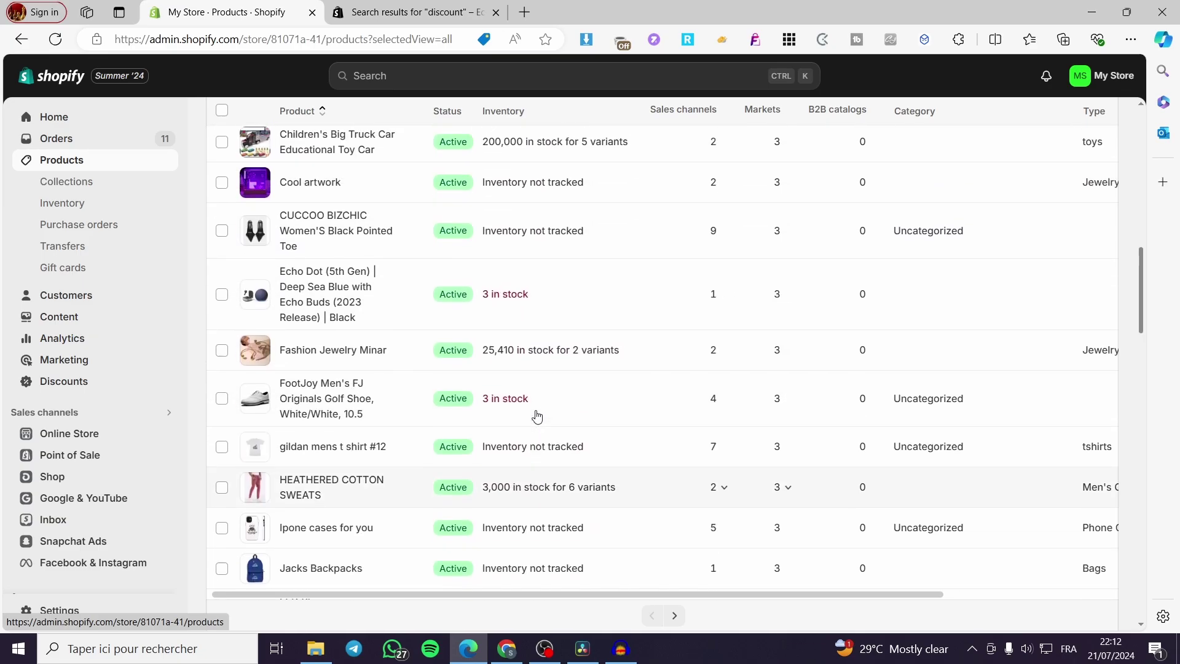
scroll(537, 416, up, 8)
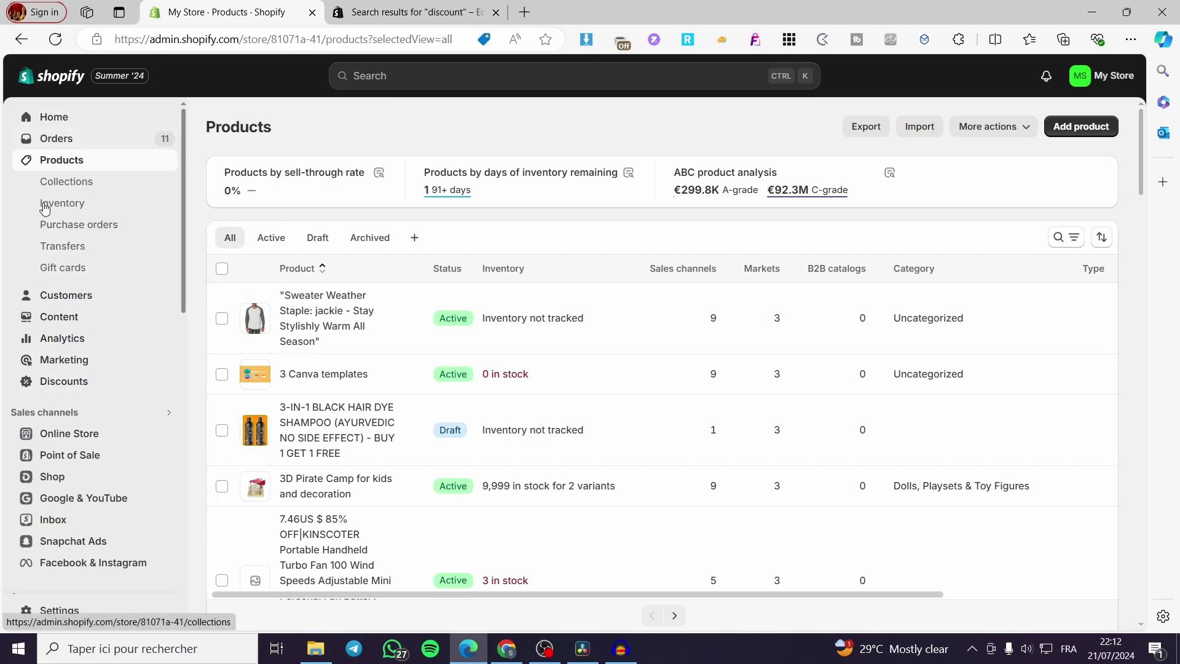
Step: Open the store's discounts and review the available discount types without creating a discount
click(73, 381)
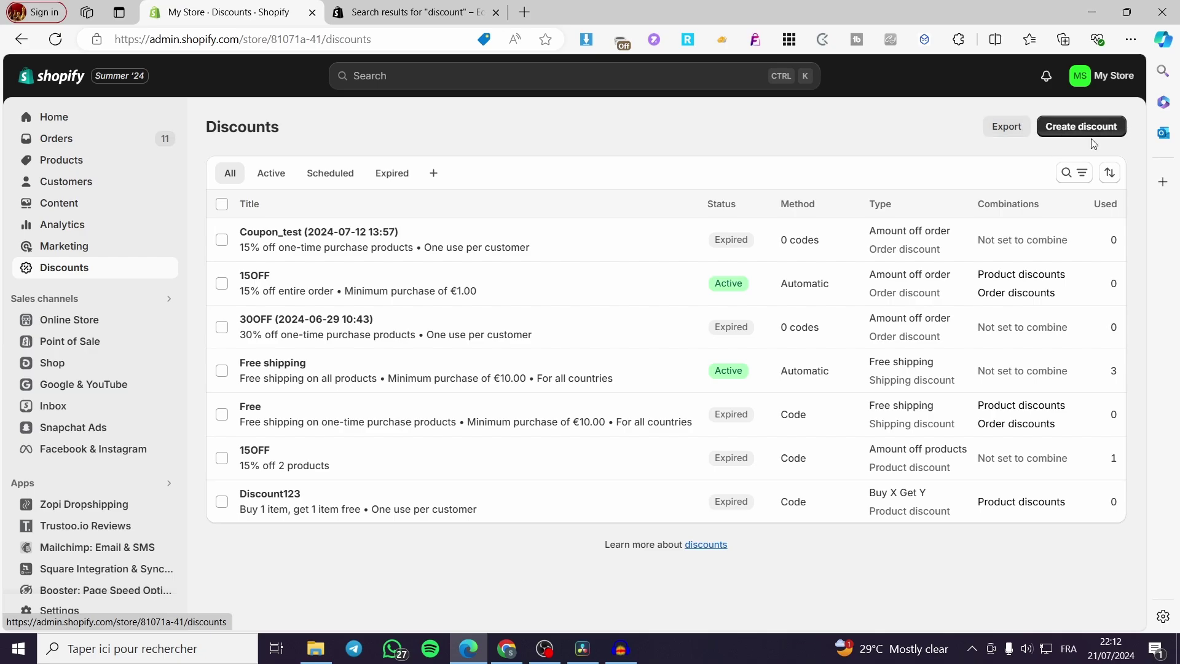
click(1093, 127)
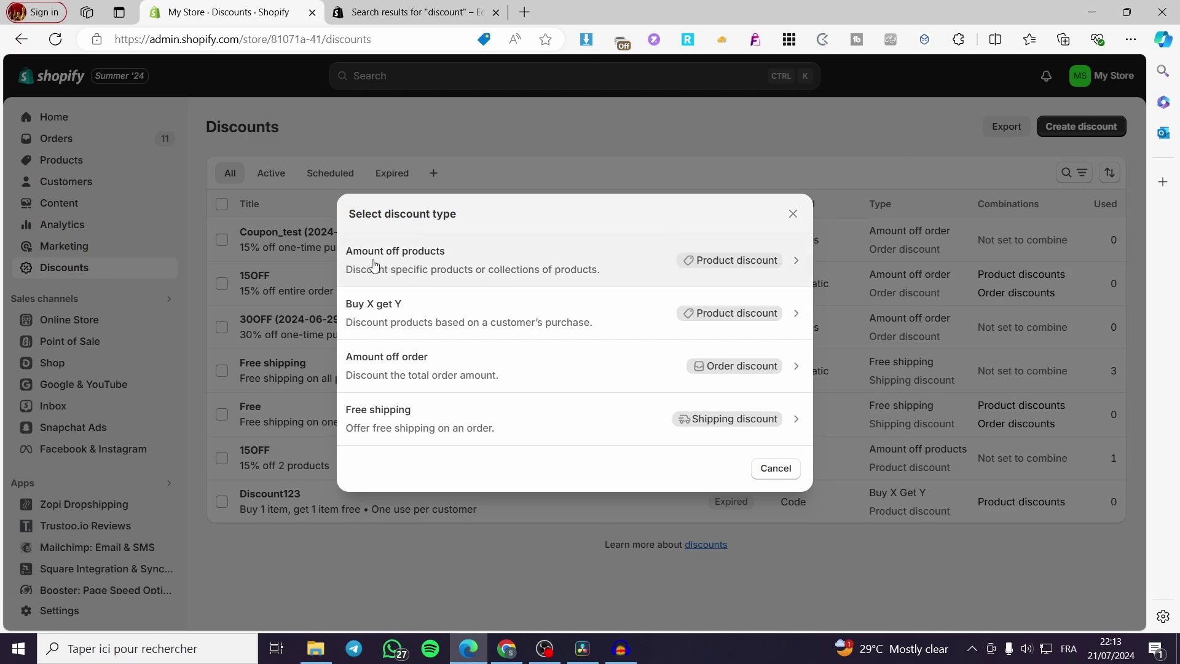
click(793, 215)
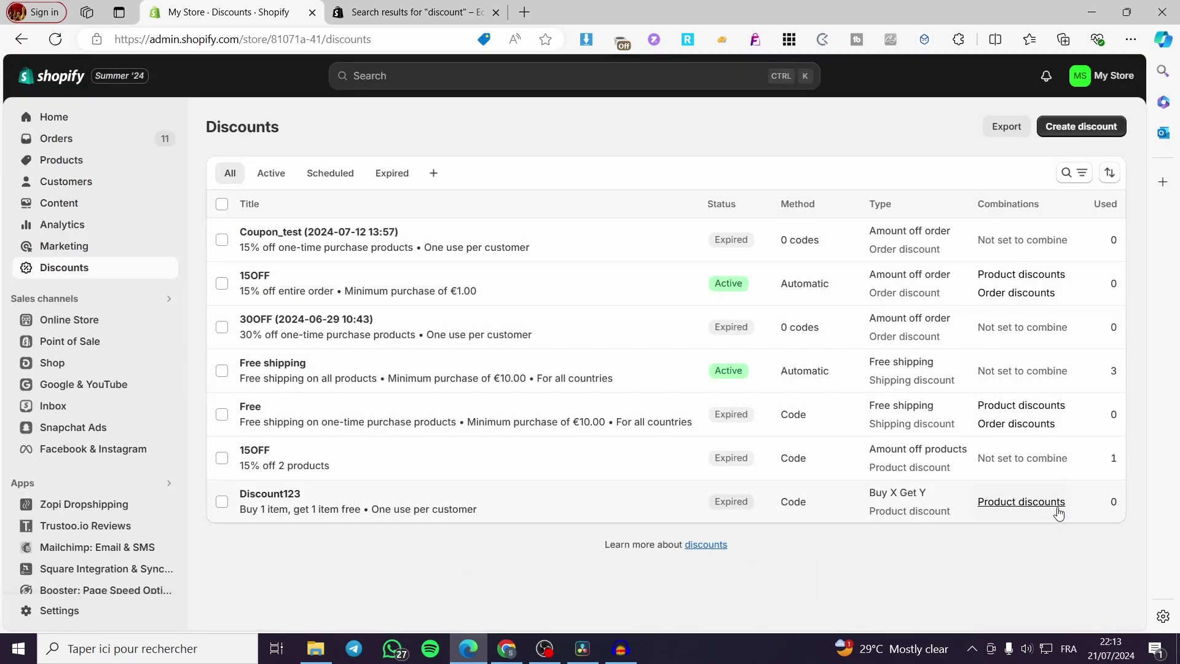
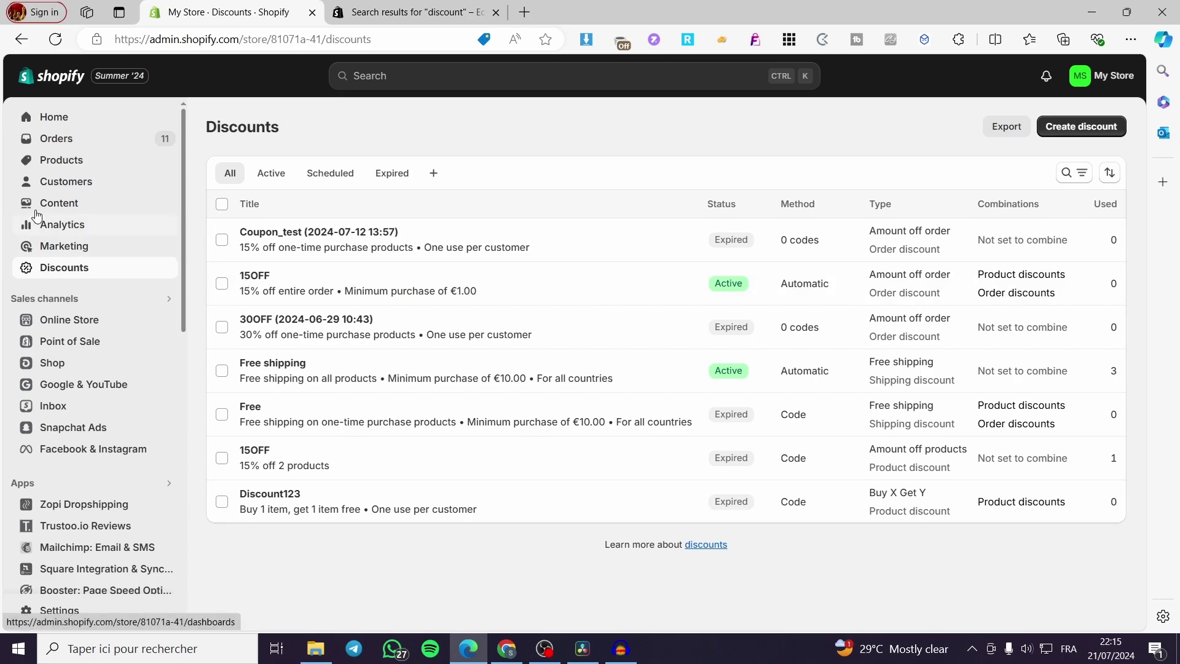
Step: Go to the store's product collections and start creating a new collection
click(81, 165)
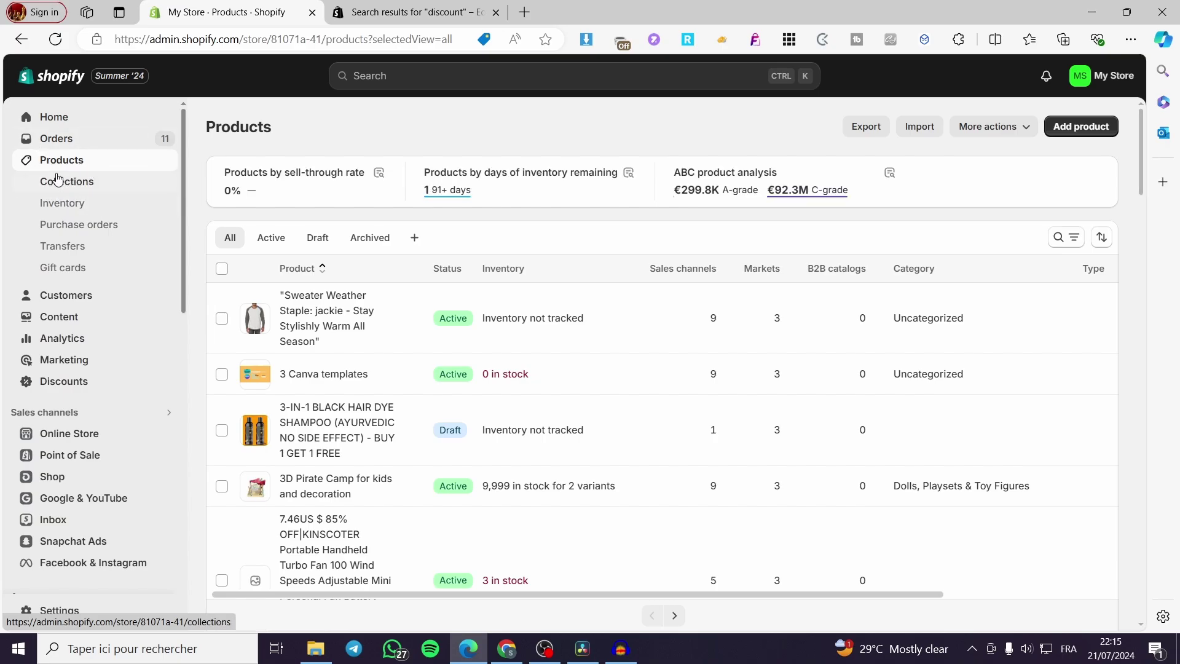
click(79, 187)
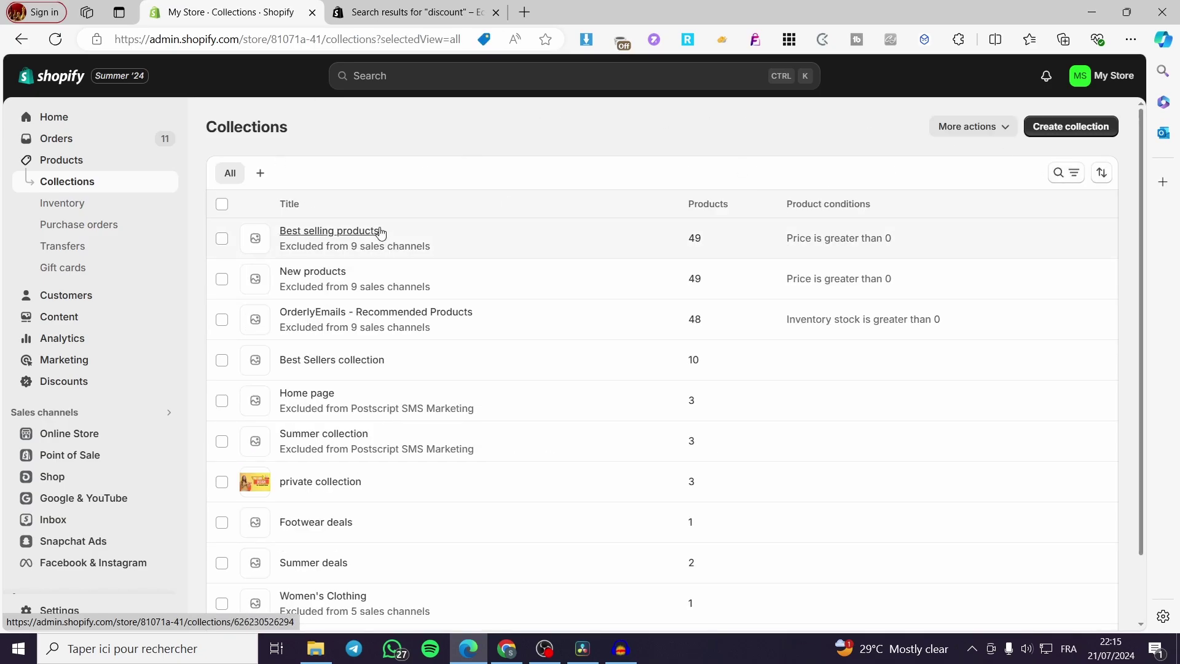
scroll(611, 274, down, 1)
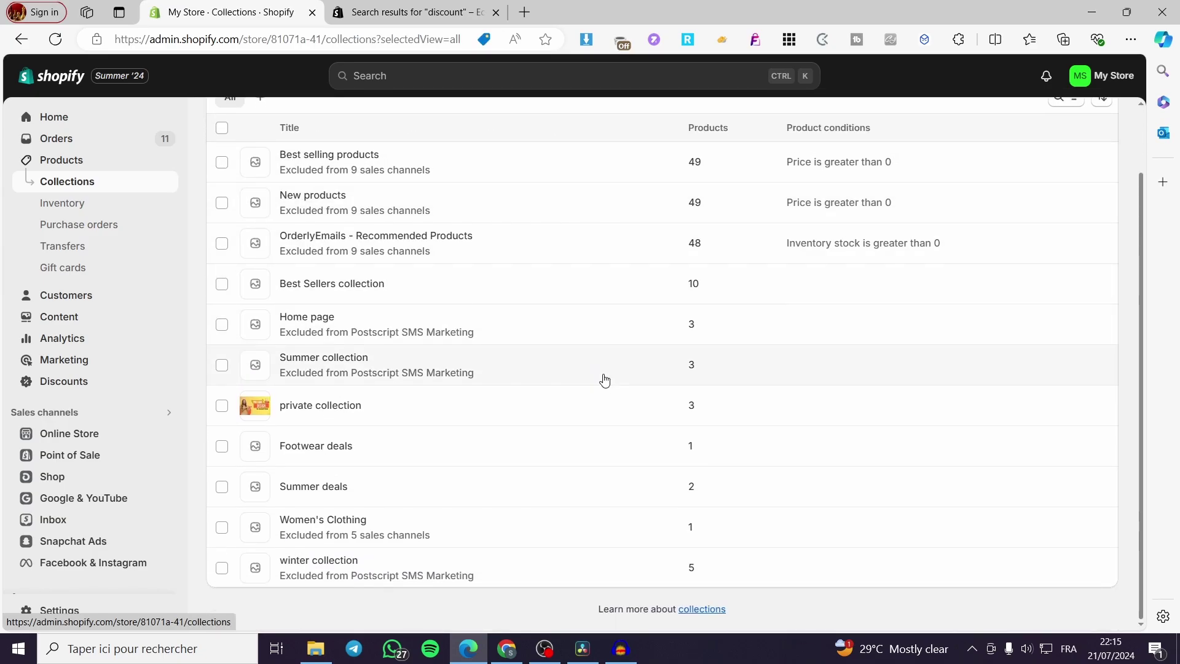
scroll(529, 400, up, 1)
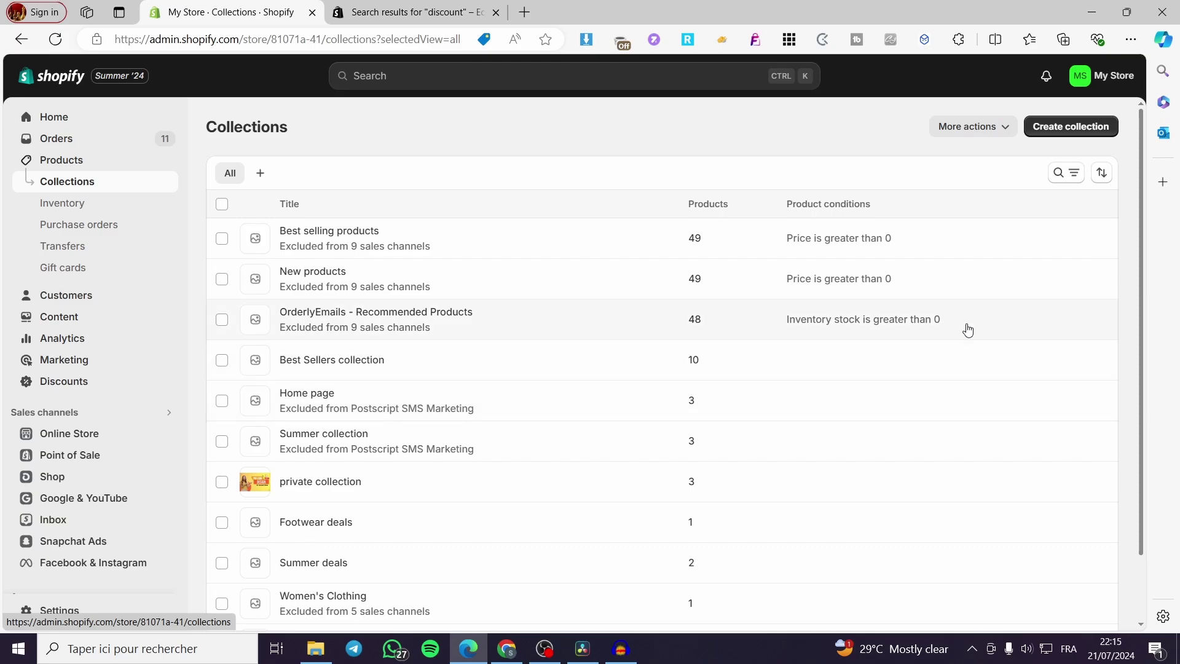
click(1085, 139)
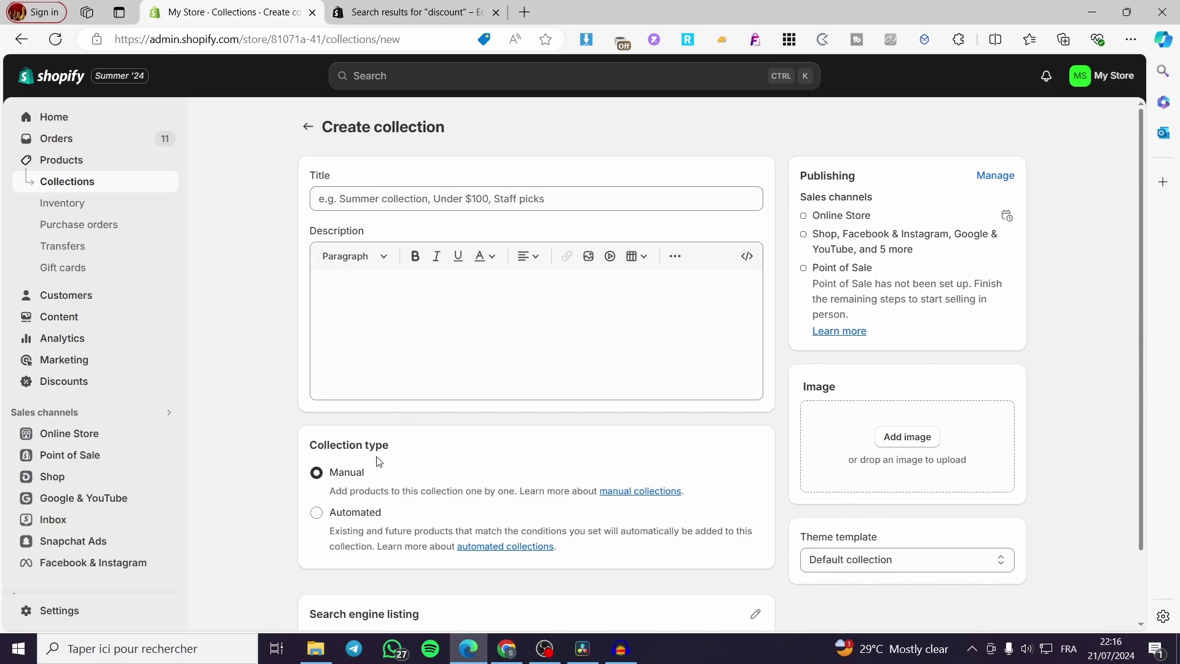
scroll(533, 444, down, 1)
scroll(535, 444, up, 1)
Step: Title the new collection "Discounted collection" and open the collection image file picker, closing it without choosing a file
click(353, 197)
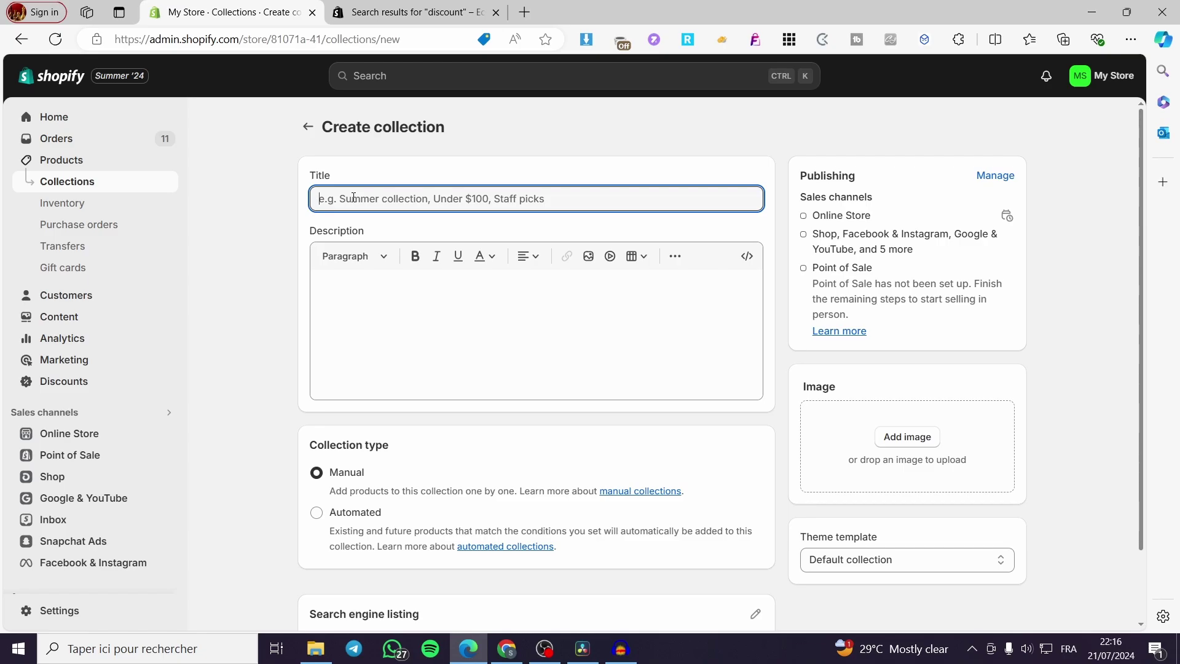
text(Discounted collection)
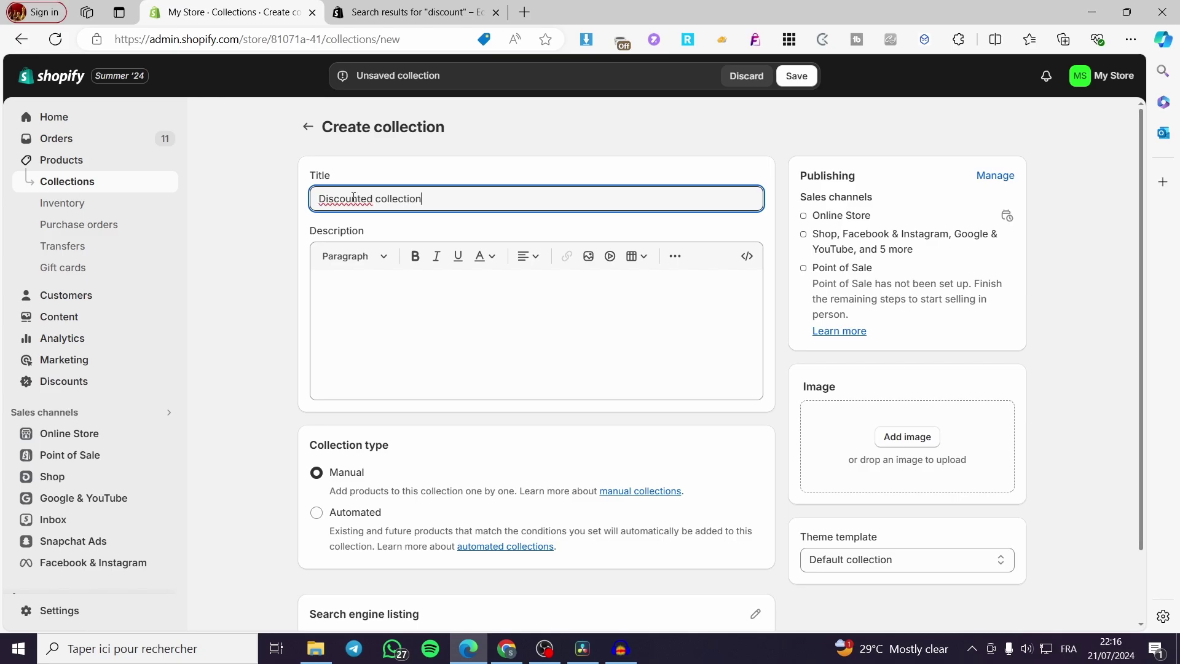
drag(421, 208, 246, 187)
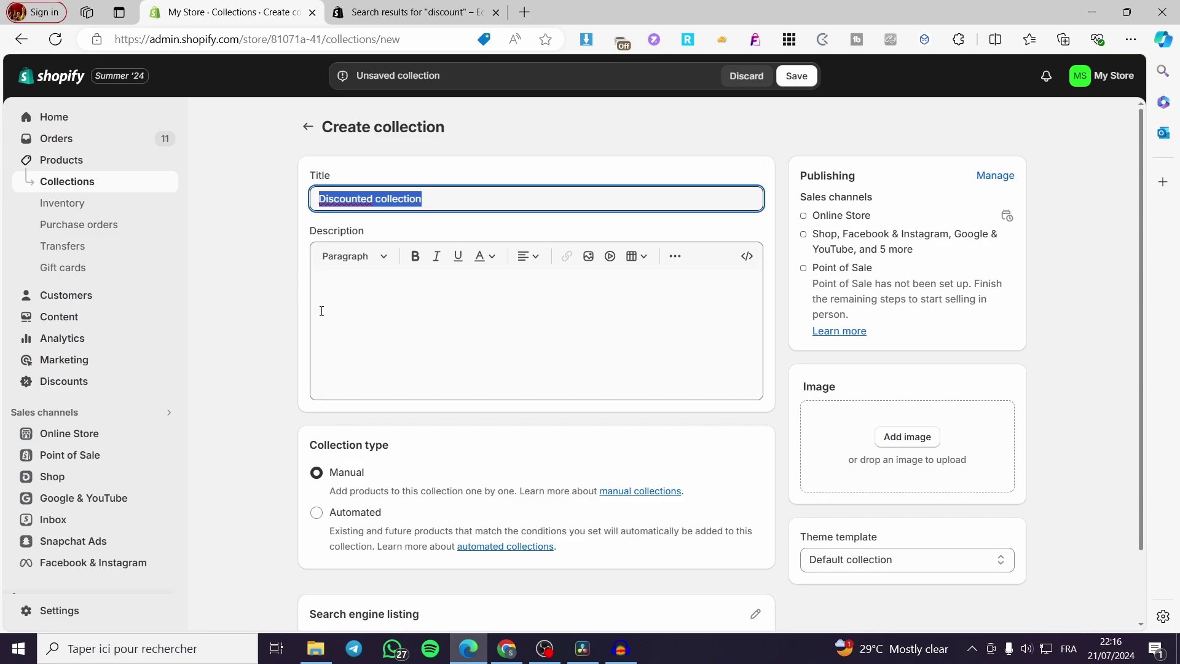
click(460, 299)
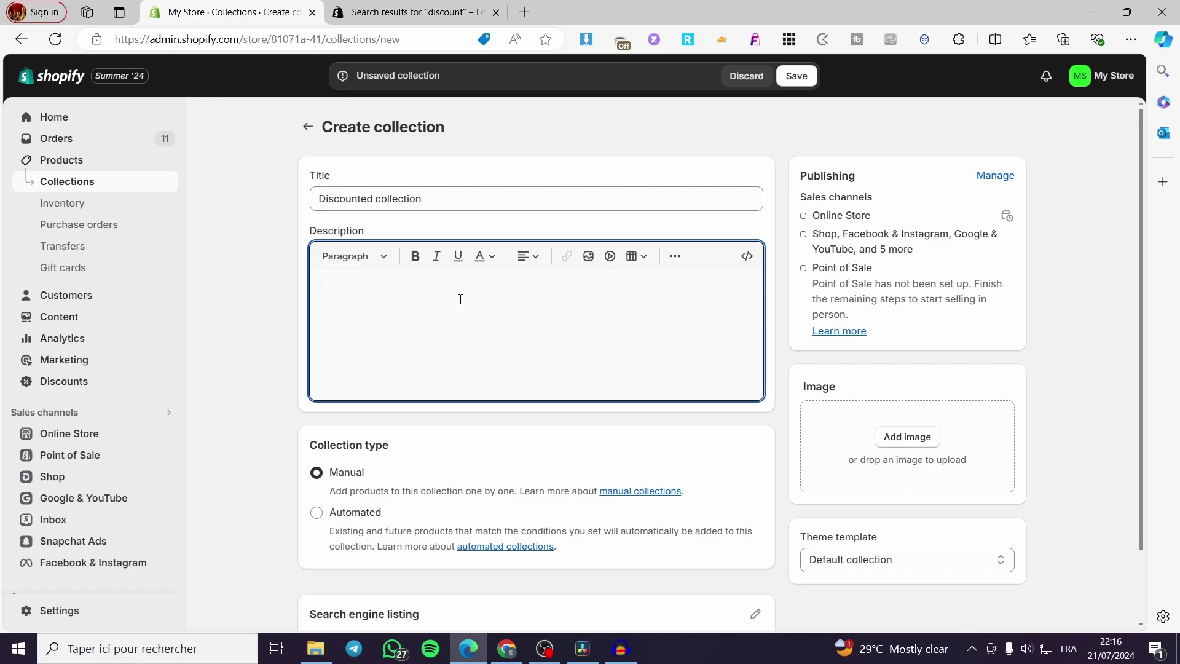
click(910, 438)
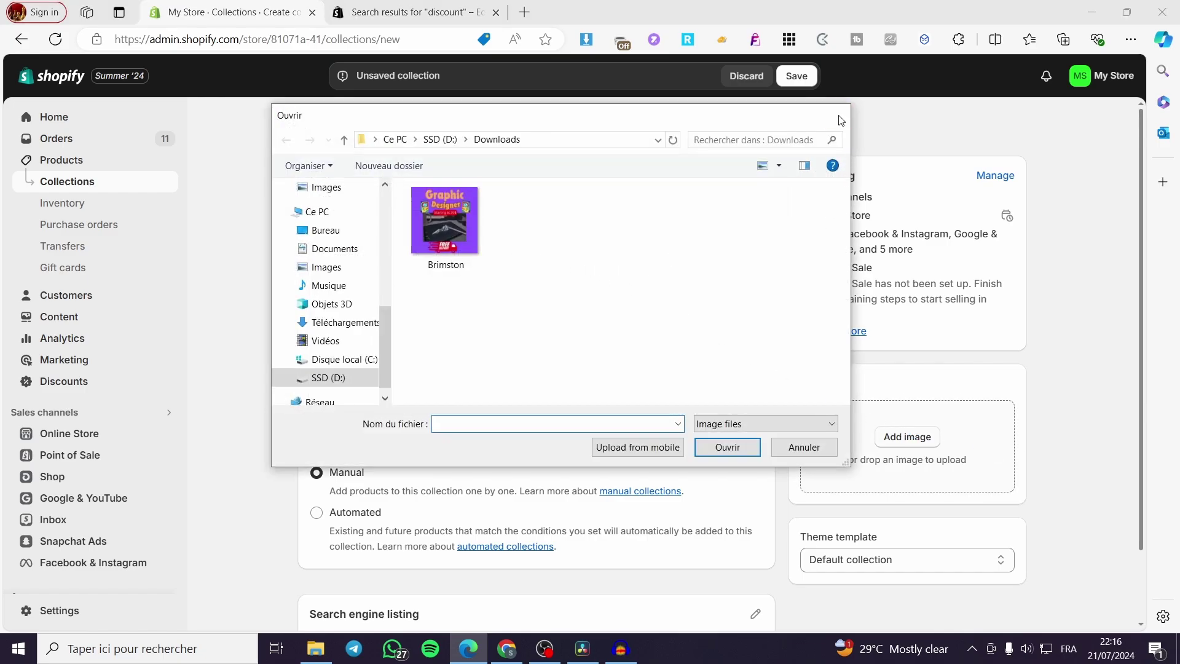
click(839, 118)
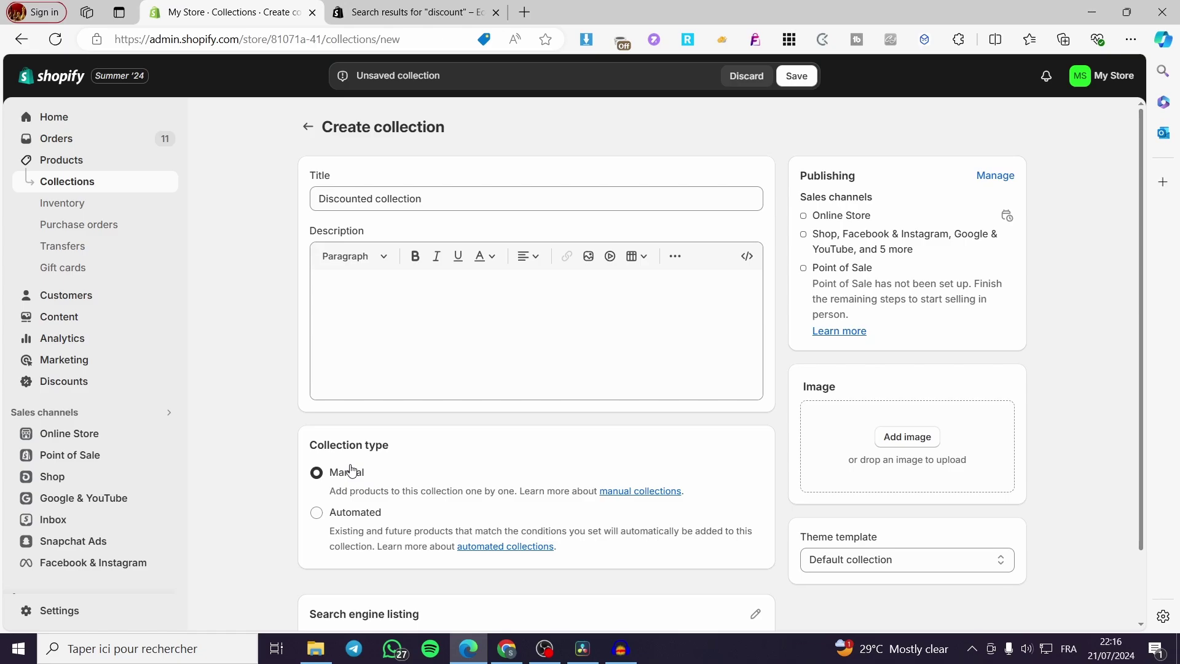
Step: Try the Automated collection type to view its conditions and switch back to Manual
scroll(351, 470, down, 2)
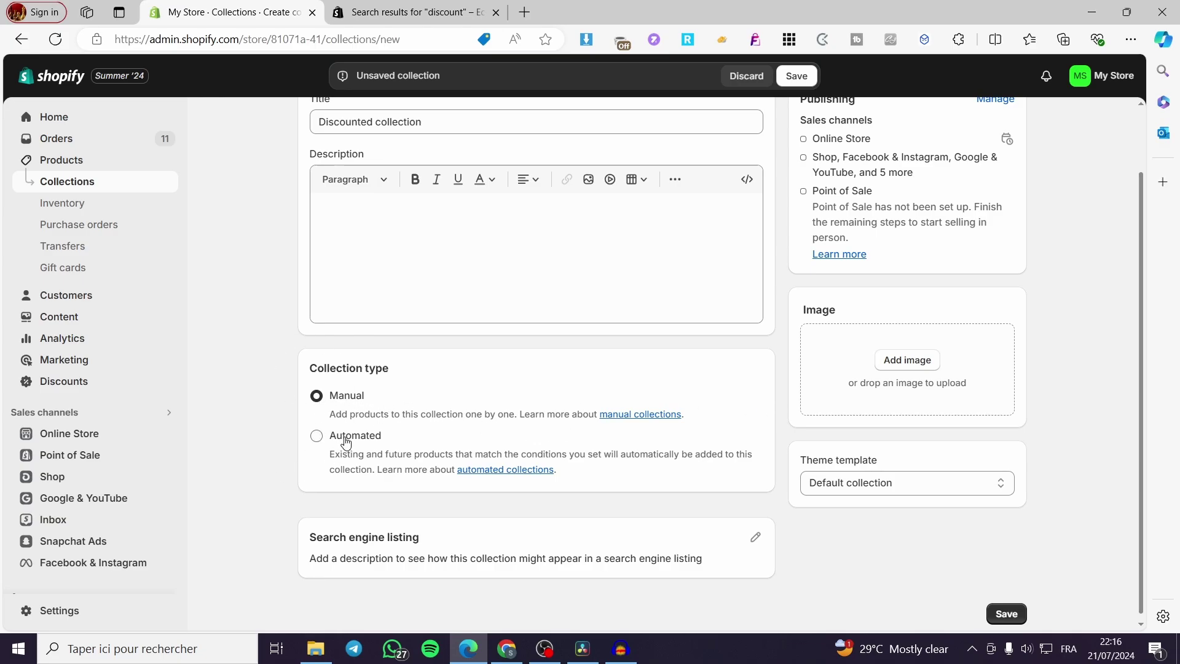
click(316, 435)
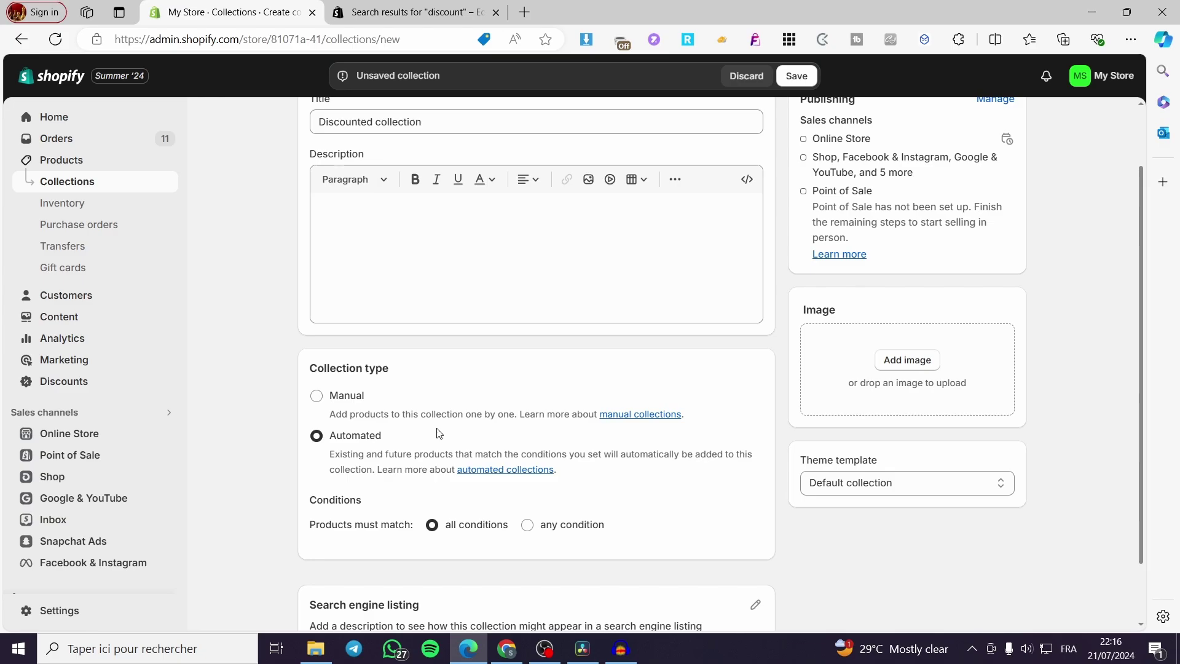
click(344, 395)
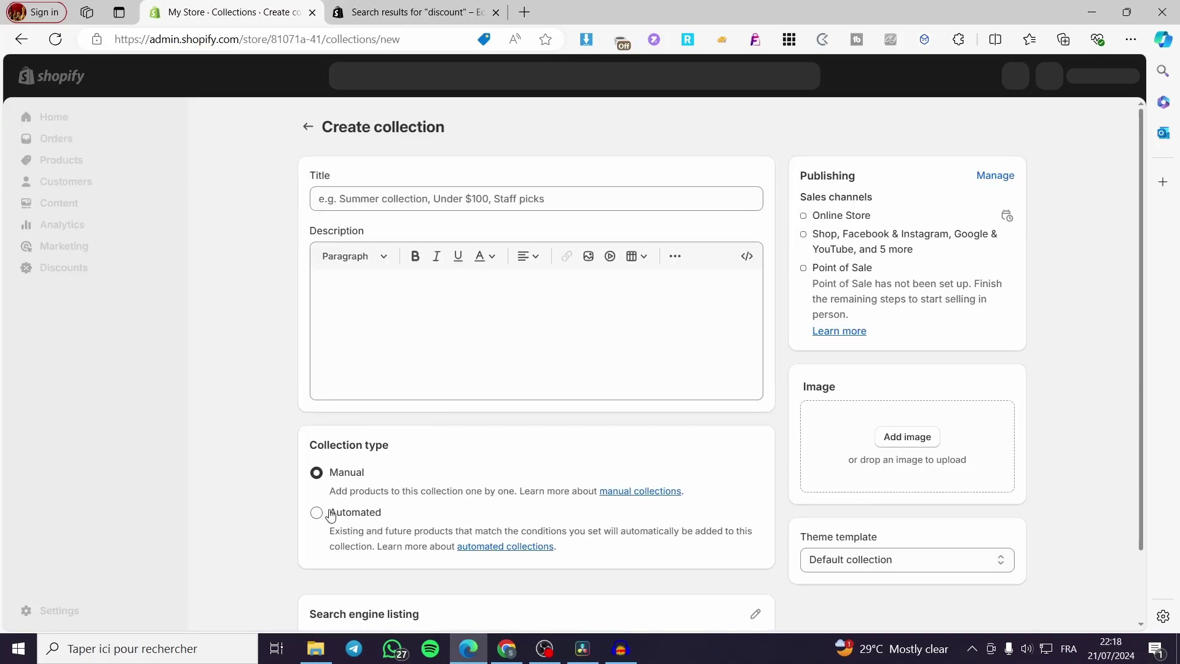
Step: Title the manual collection "Discounted Collection" and save it
click(455, 199)
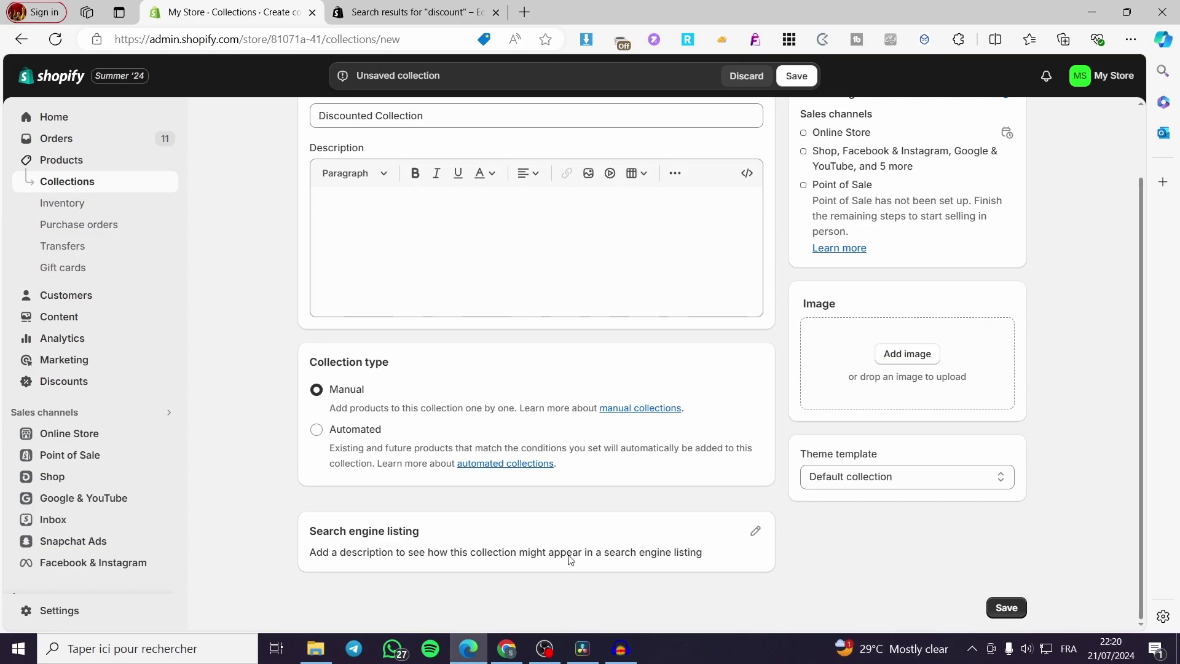
scroll(393, 233, up, 1)
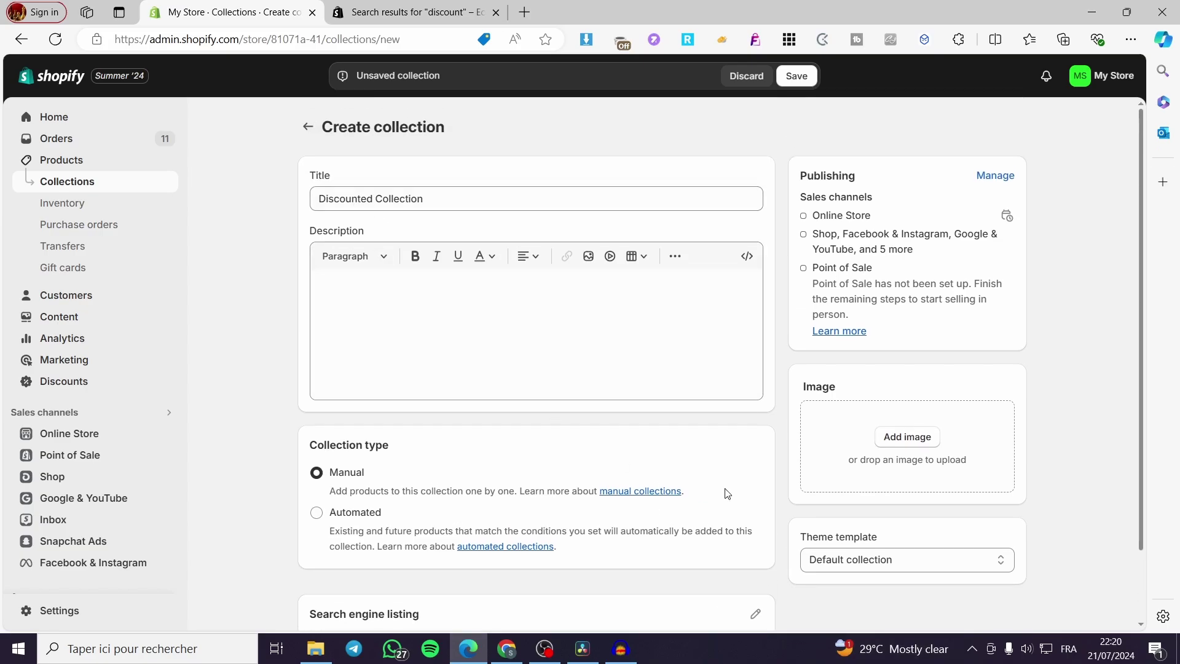
scroll(861, 553, down, 2)
click(1005, 607)
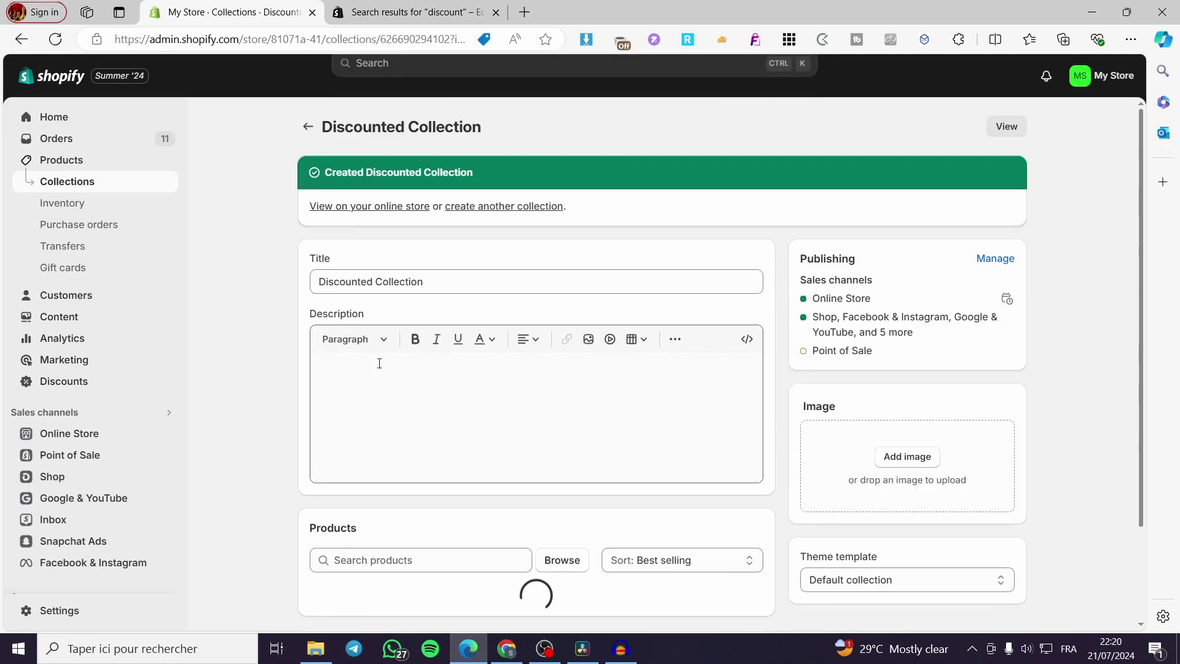
Step: Open the "Sweater Weather Staple: jackie" product from the product list and go to its product organization details
click(67, 162)
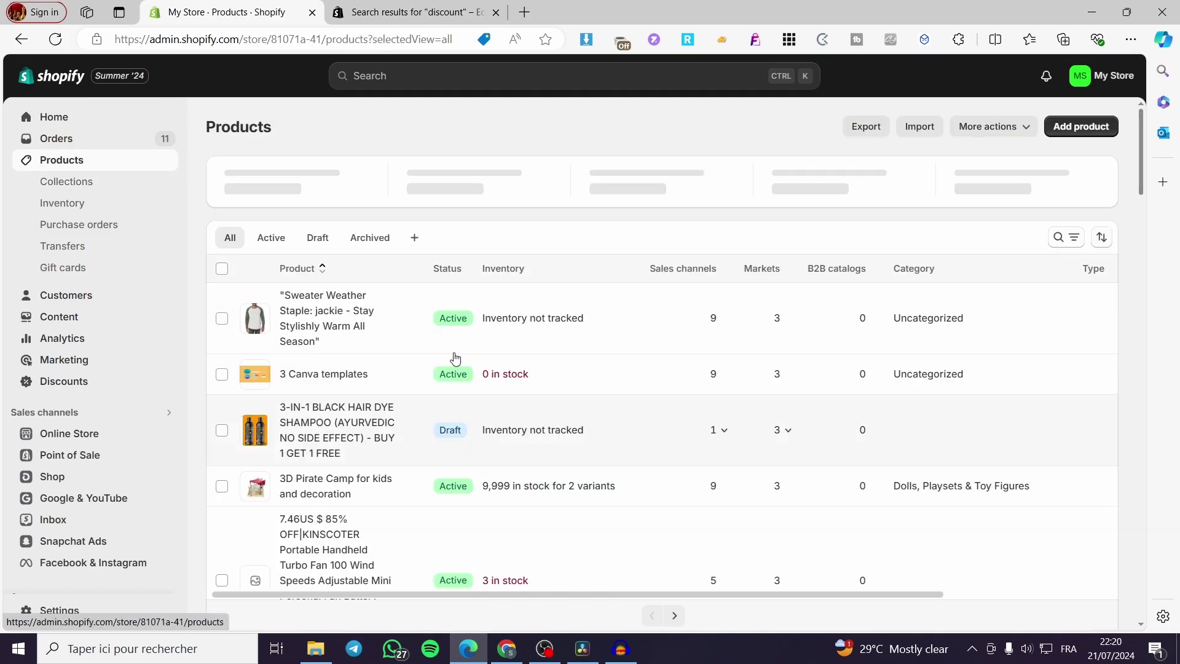
scroll(336, 373, down, 1)
scroll(337, 370, down, 1)
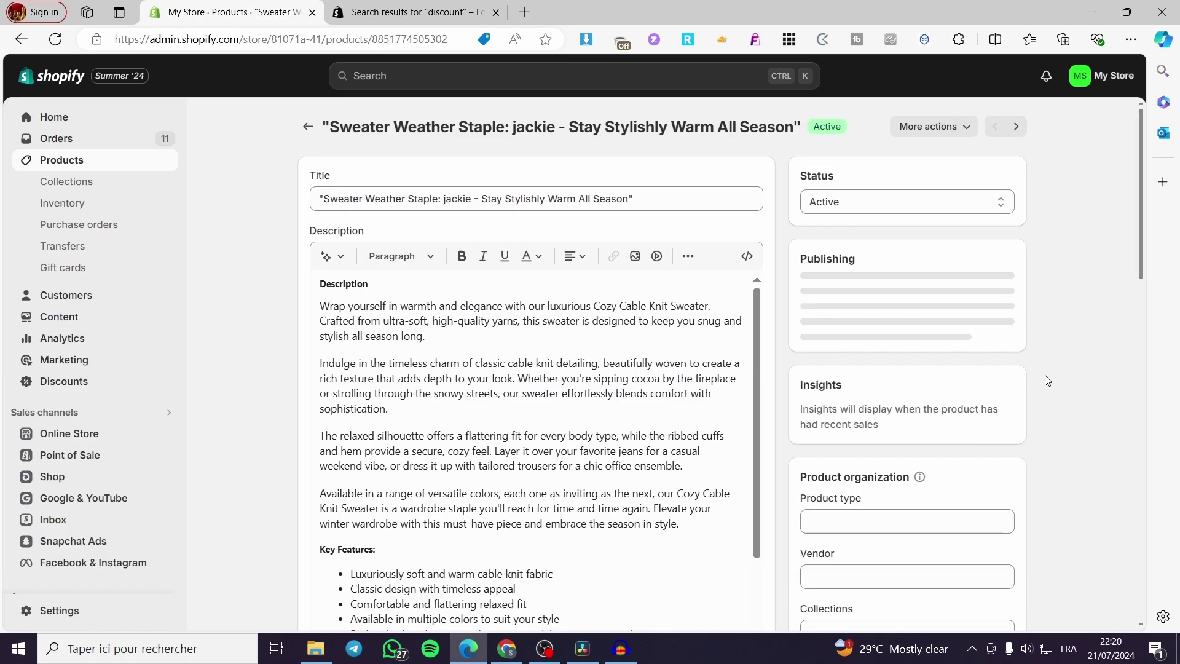
scroll(1028, 385, down, 4)
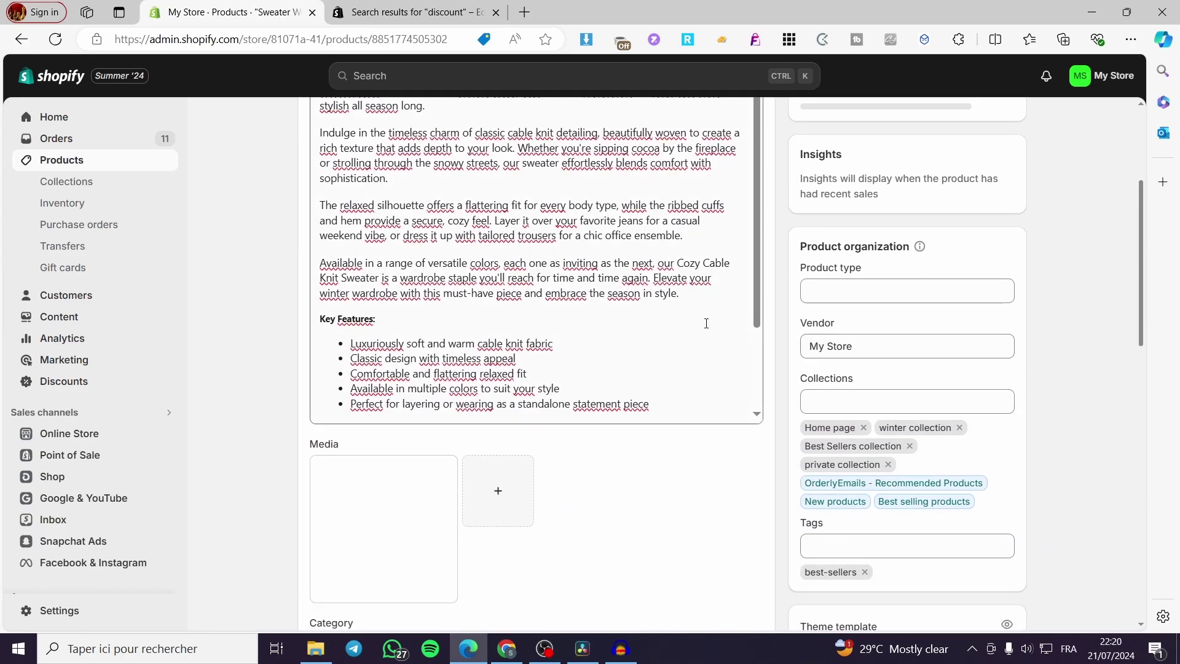
scroll(699, 321, down, 2)
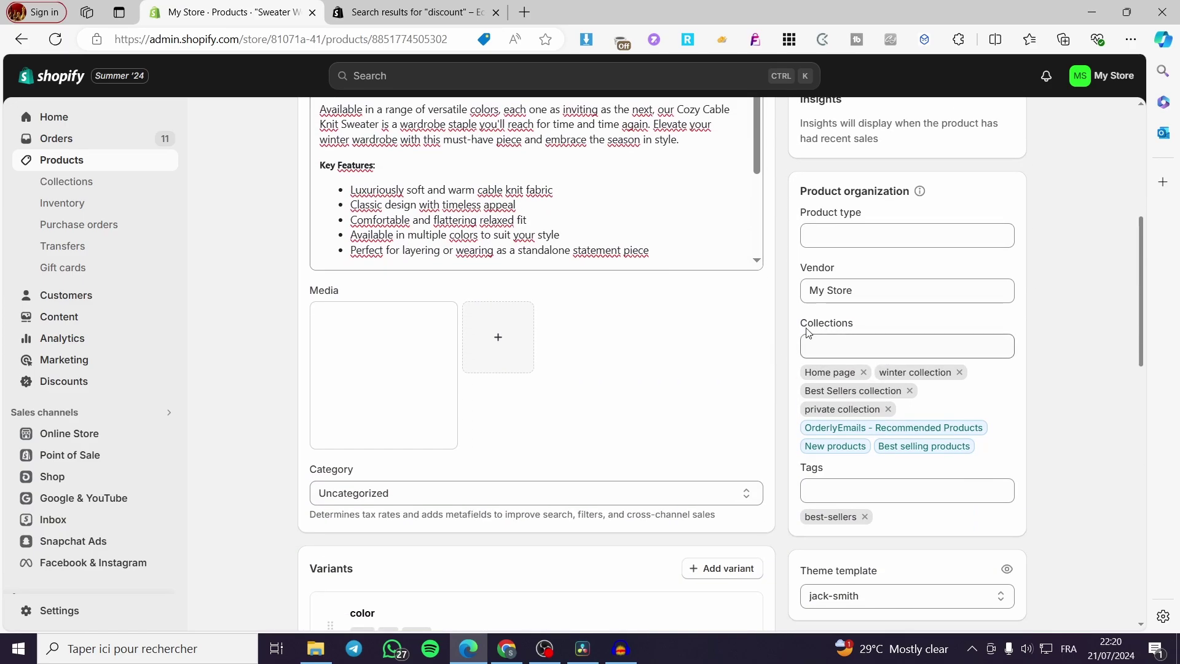
Step: Remove the sweater product from the Best Sellers, Home page, private and winter collections
click(903, 348)
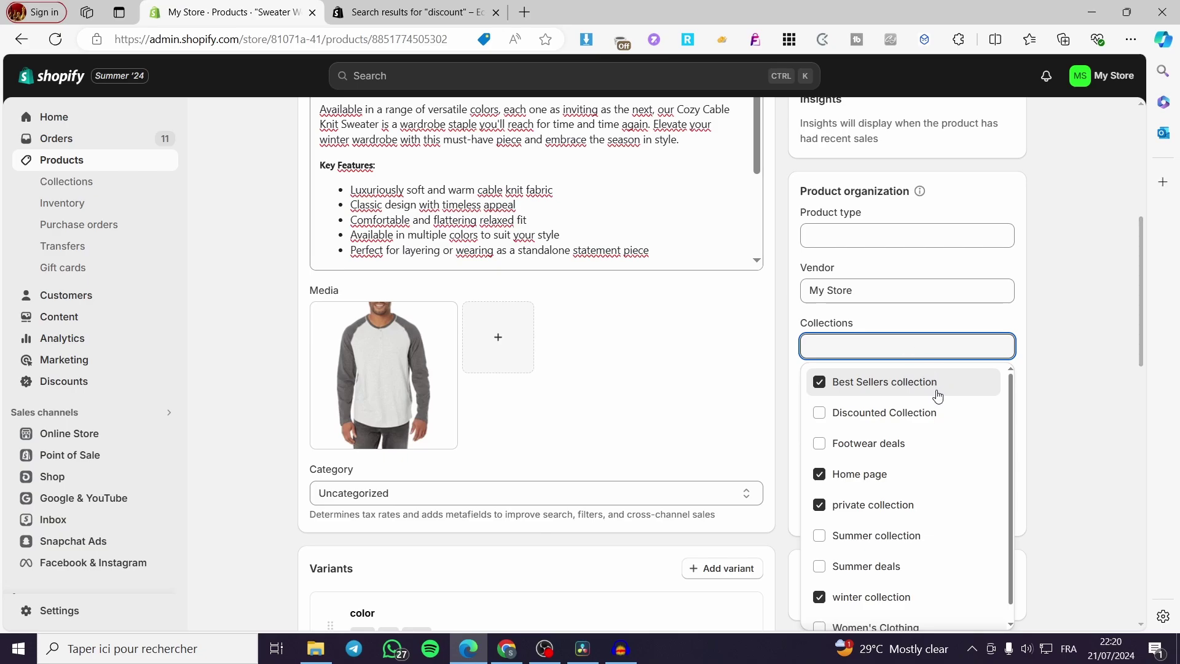
click(823, 387)
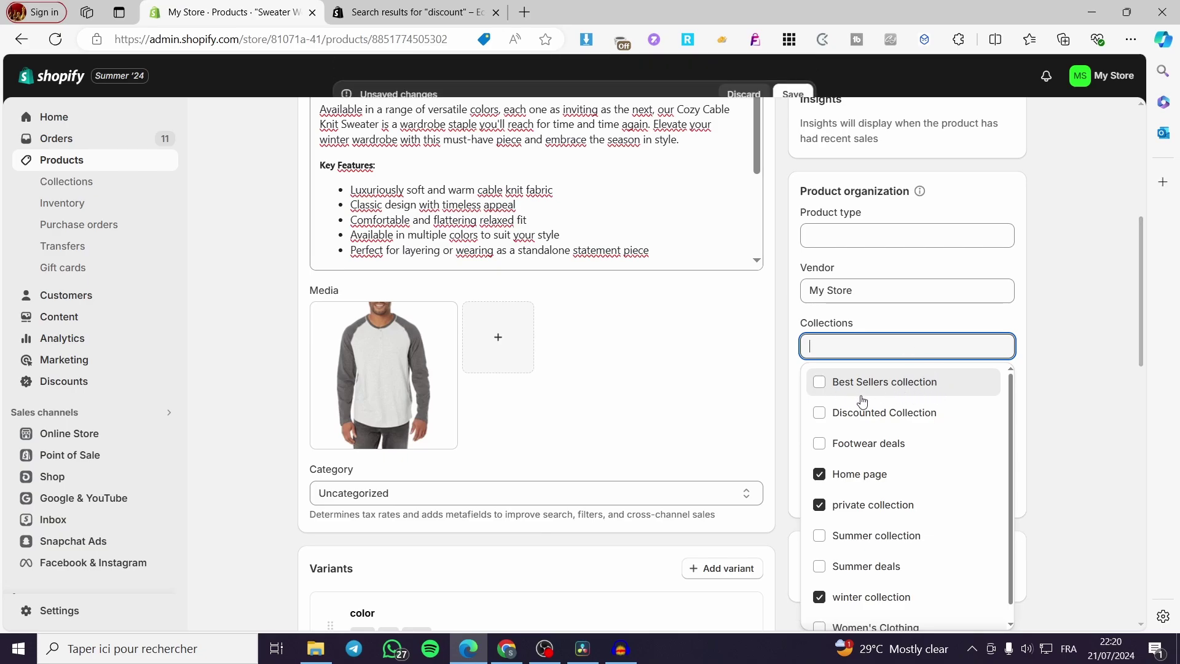
click(823, 475)
click(822, 506)
click(823, 595)
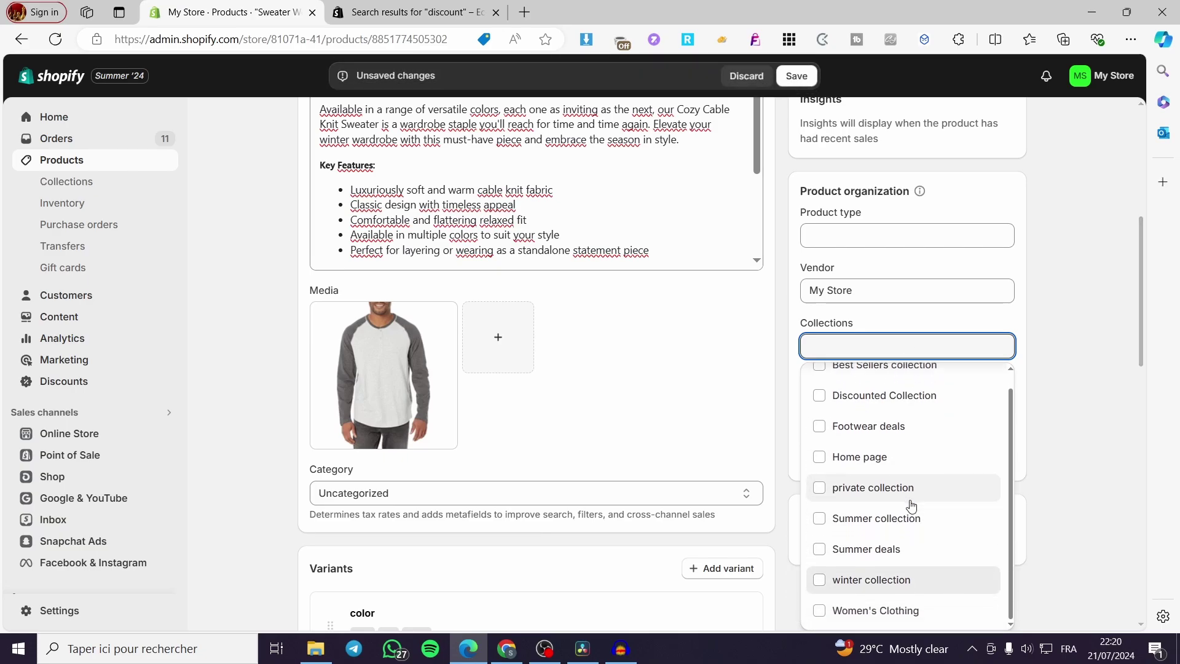
Step: Add the sweater product to the Discounted Collection and save the product
click(819, 413)
click(1085, 405)
scroll(974, 393, up, 3)
click(809, 79)
scroll(903, 518, down, 5)
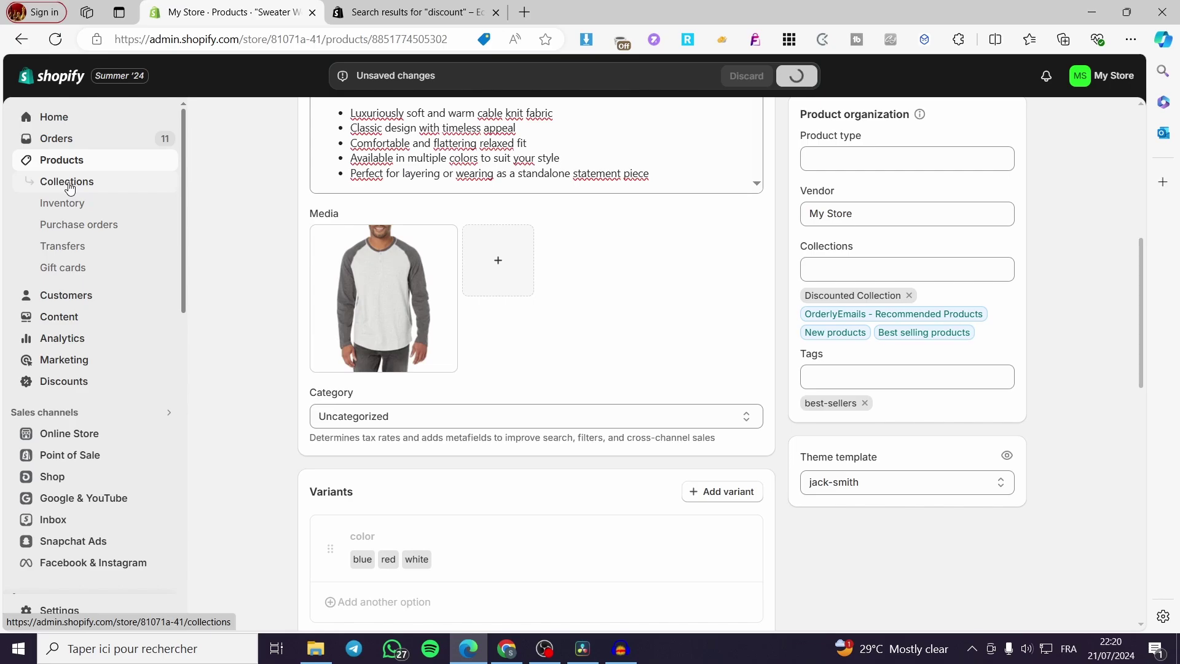
Step: Return to the product list and open the "Best looking Iphone case EVER" product at its collection settings
click(59, 161)
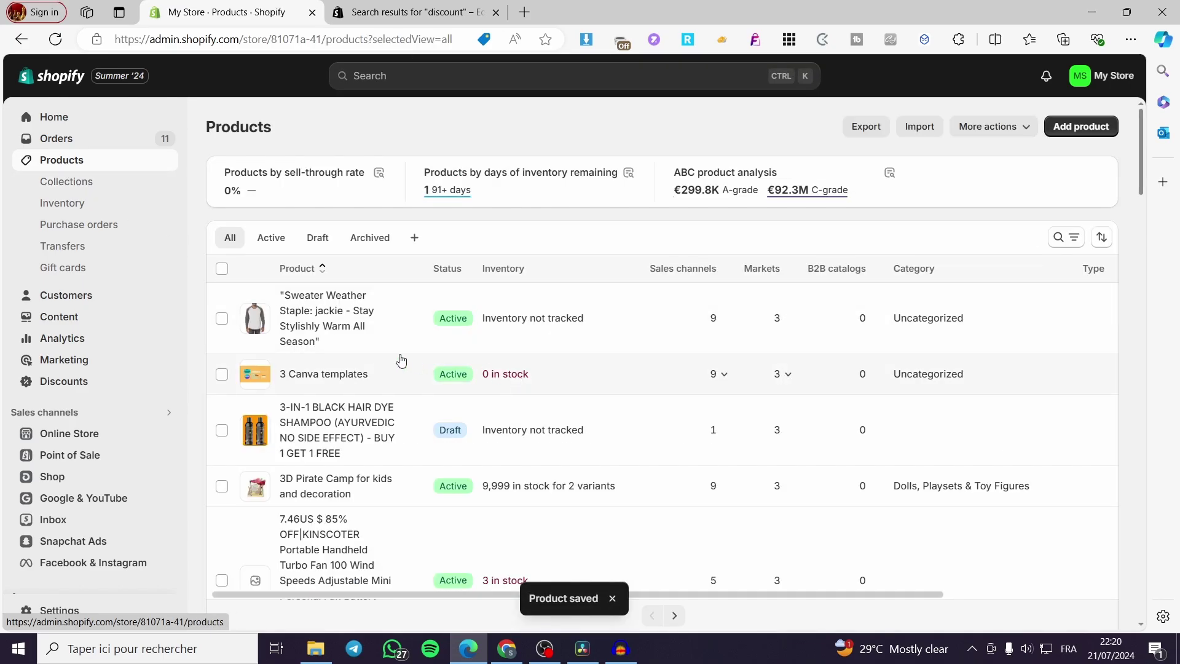
scroll(344, 430, down, 4)
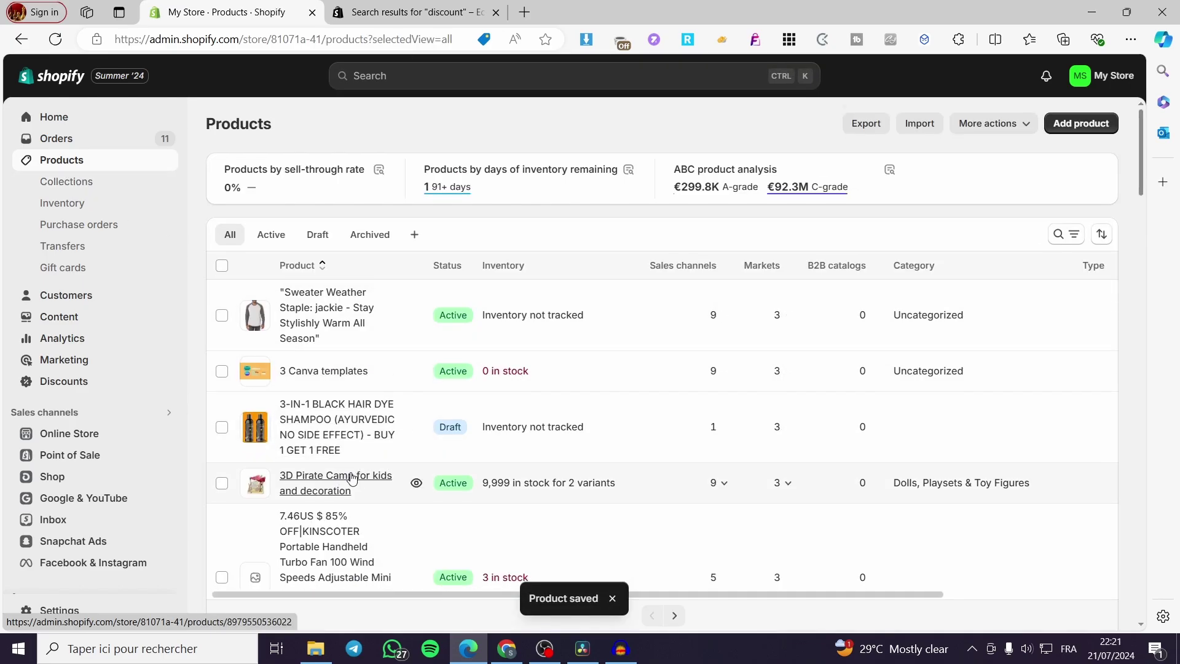
scroll(342, 423, down, 1)
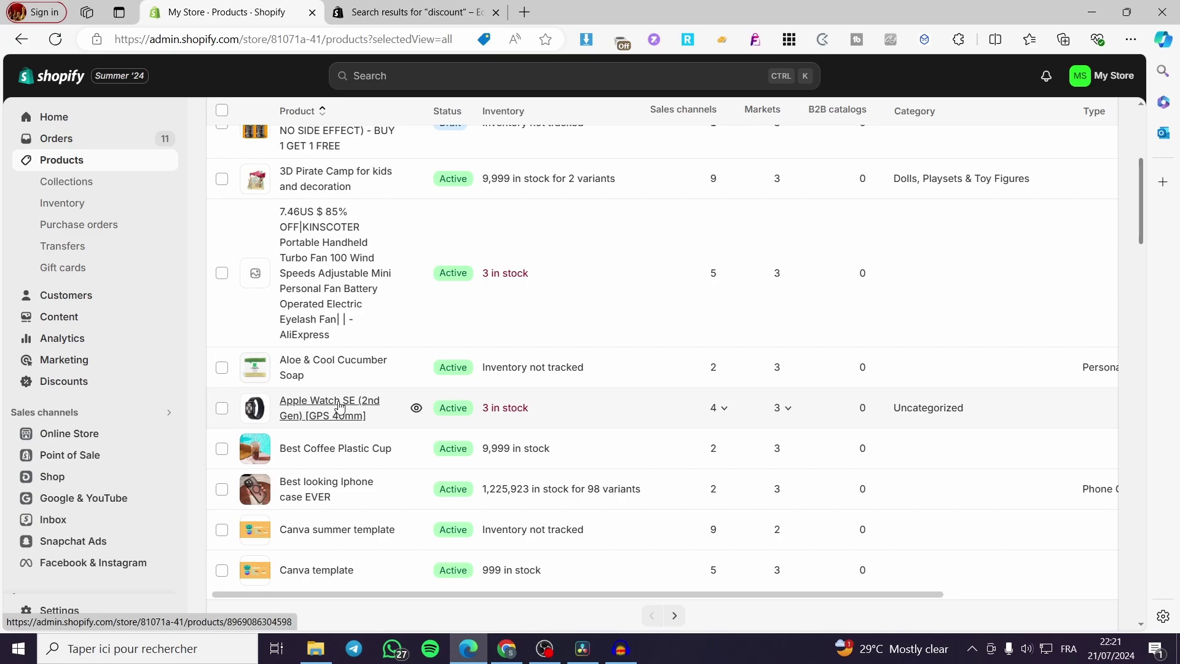
click(304, 489)
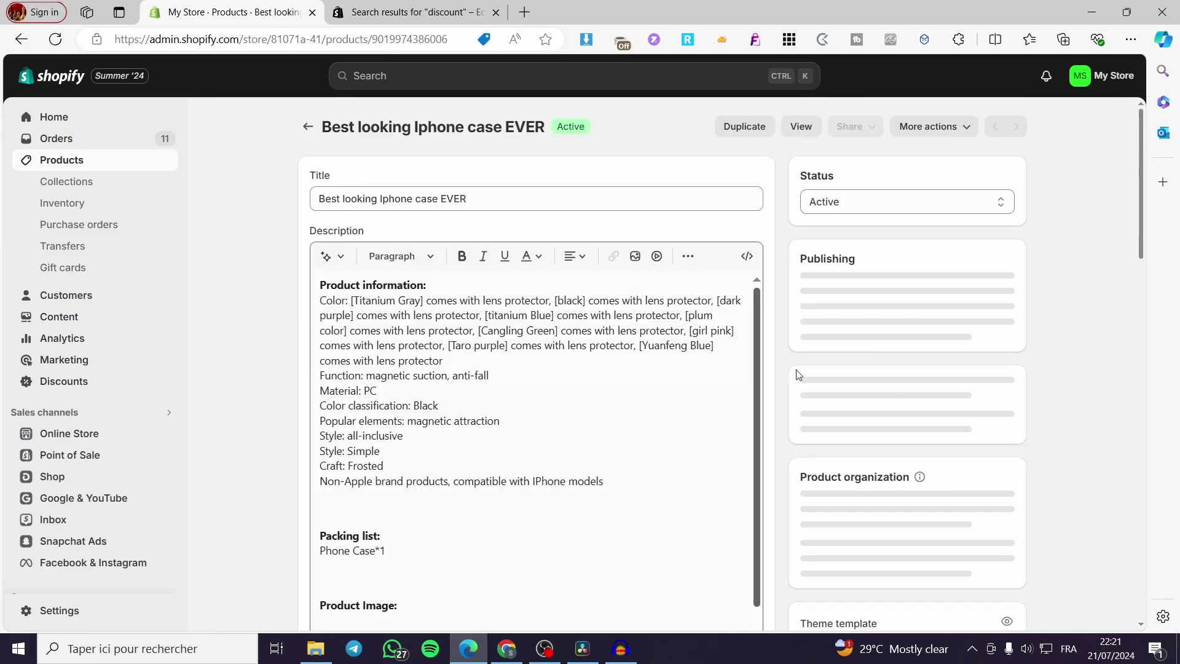
scroll(916, 358, down, 5)
scroll(808, 342, up, 3)
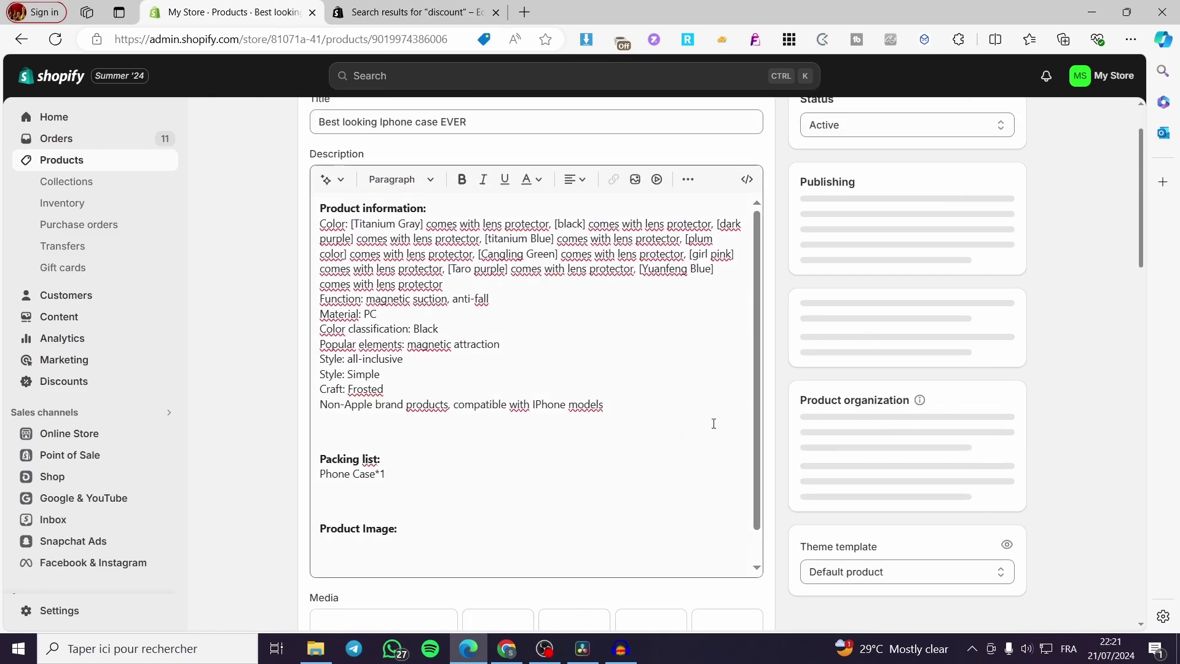
scroll(880, 376, down, 2)
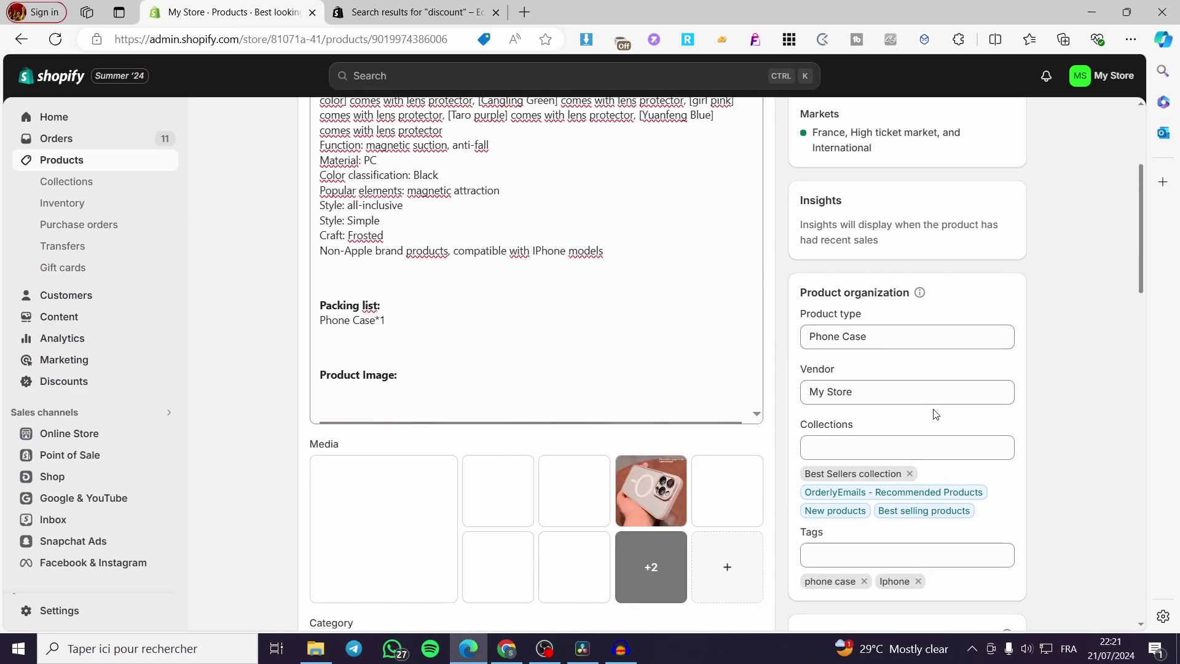
Step: Move the iPhone case product from the Best Sellers collection to the Discounted Collection and save it
click(903, 444)
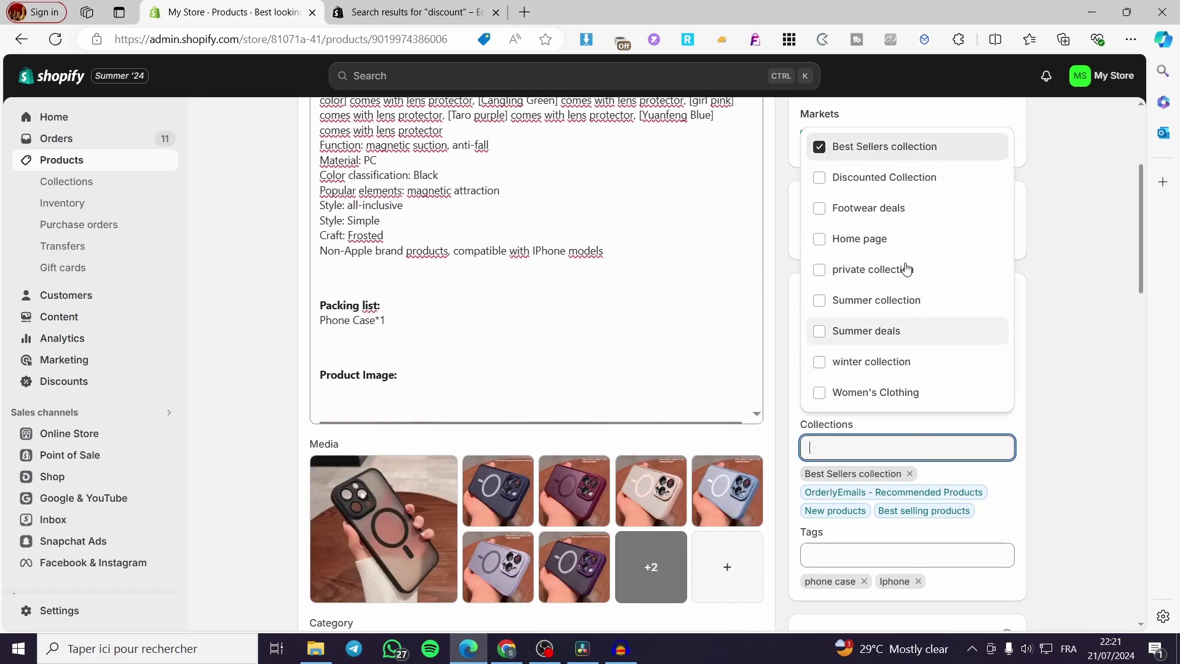
click(830, 158)
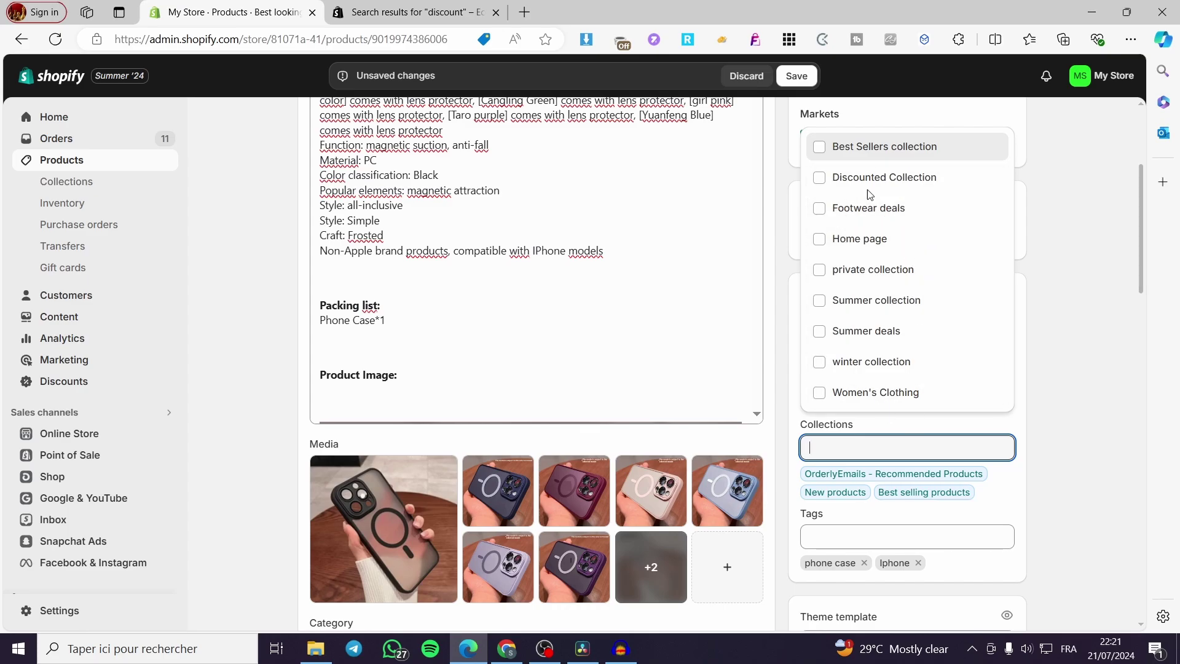
click(822, 182)
click(1073, 239)
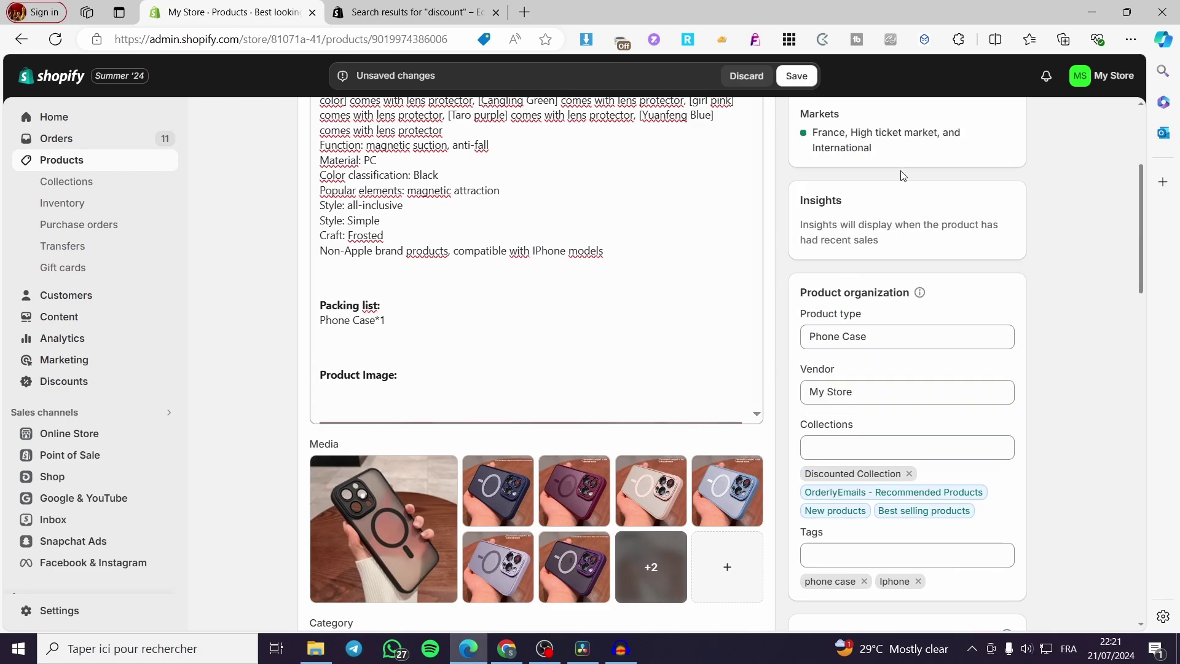
click(799, 76)
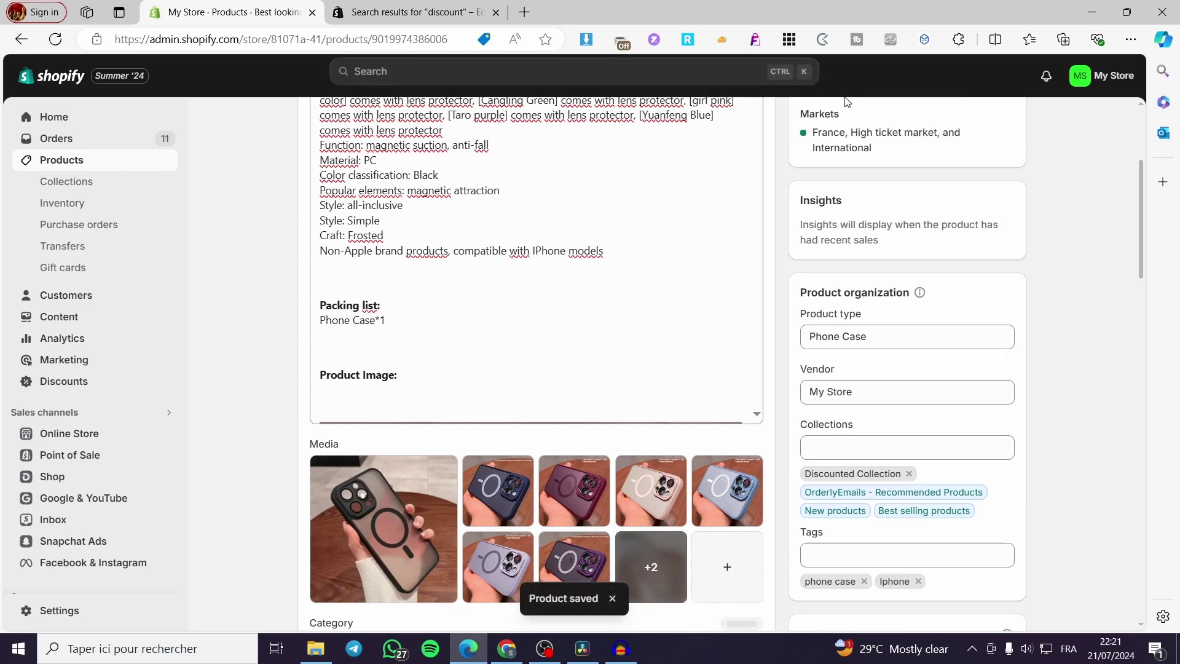
Step: Open the Discounted Collection and view its products on the online store
click(65, 182)
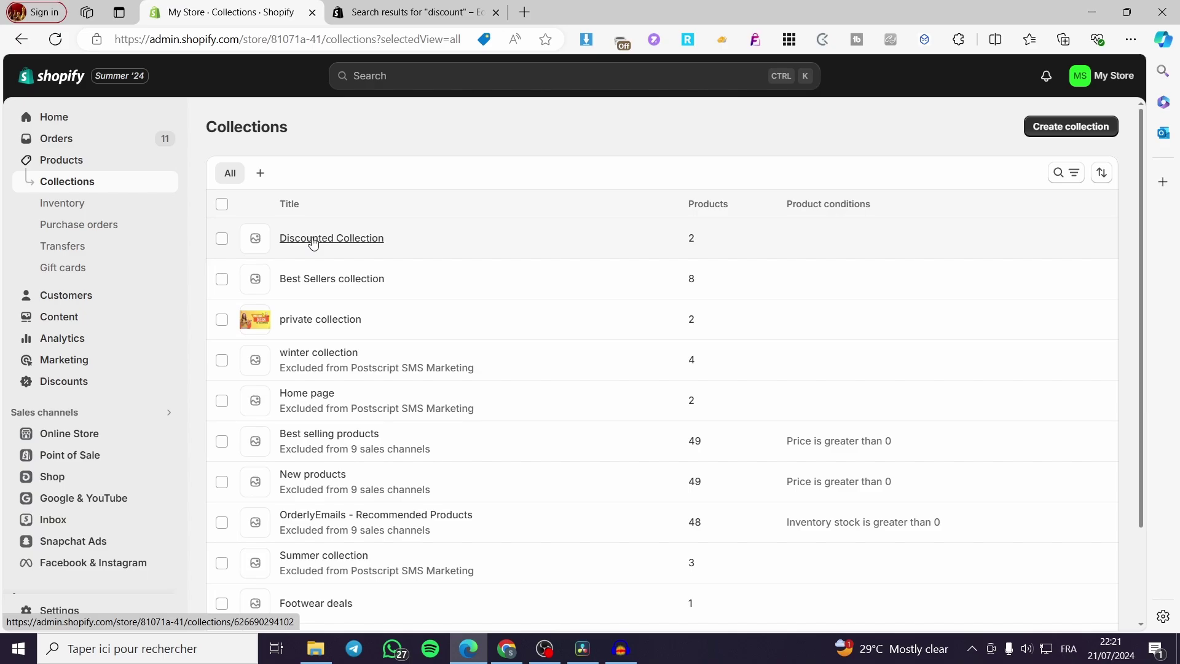
click(313, 242)
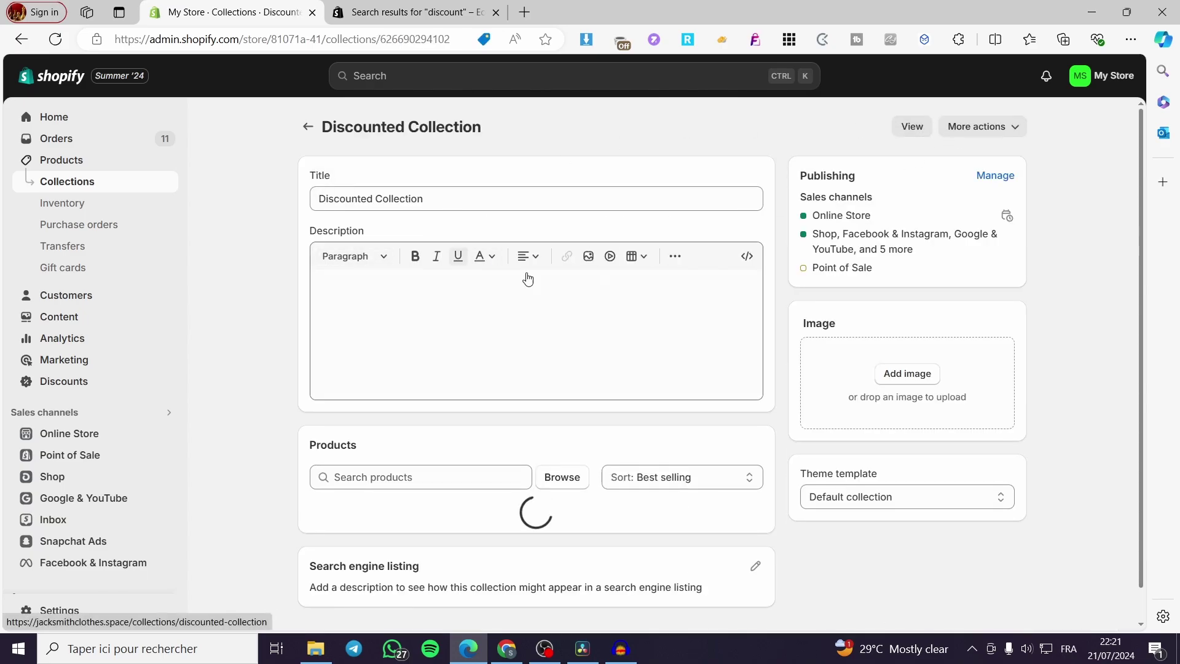
click(910, 126)
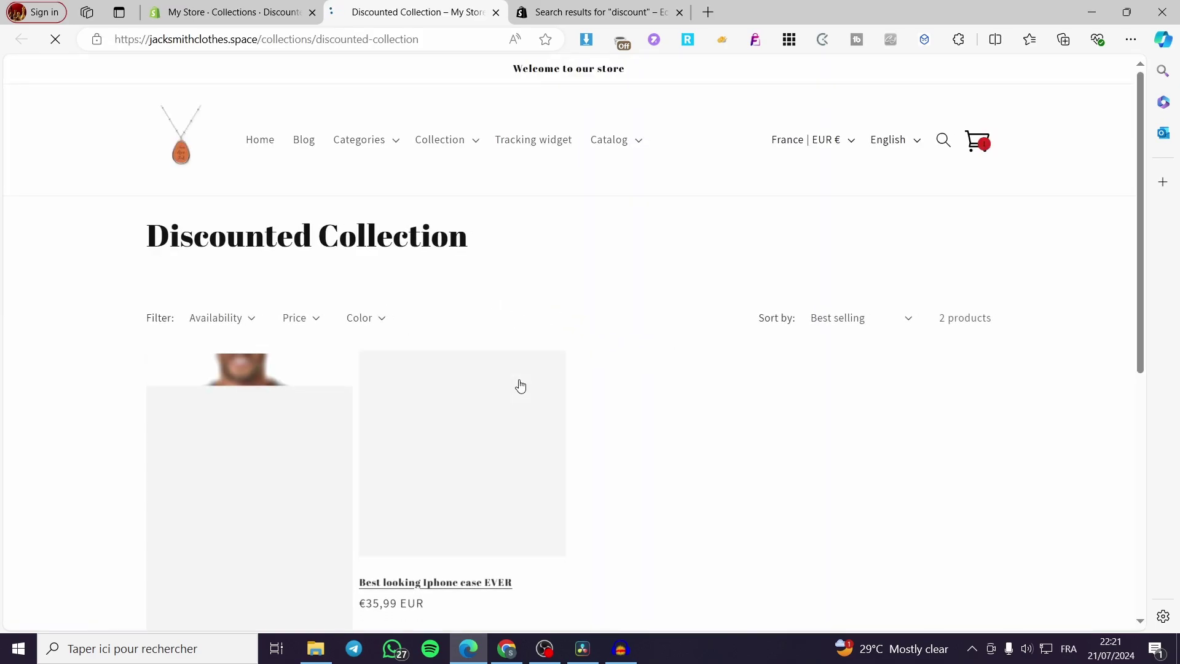
scroll(267, 384, down, 1)
scroll(267, 384, down, 2)
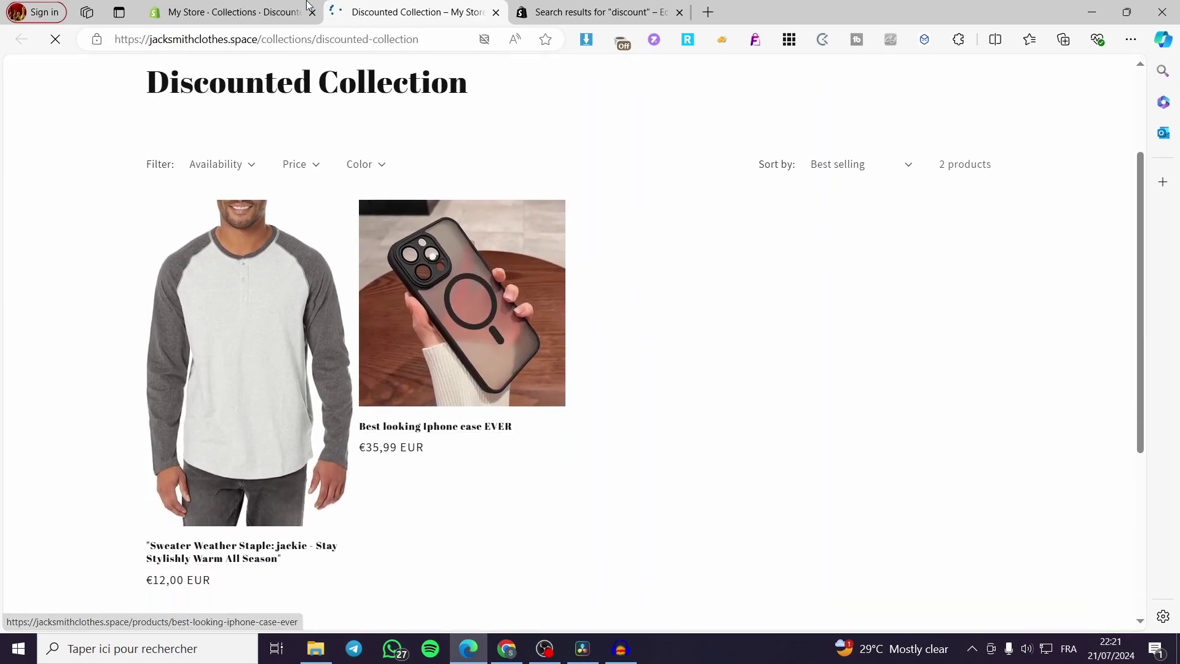
Step: Return to the store admin's discounts and start creating an Amount off products discount
click(263, 6)
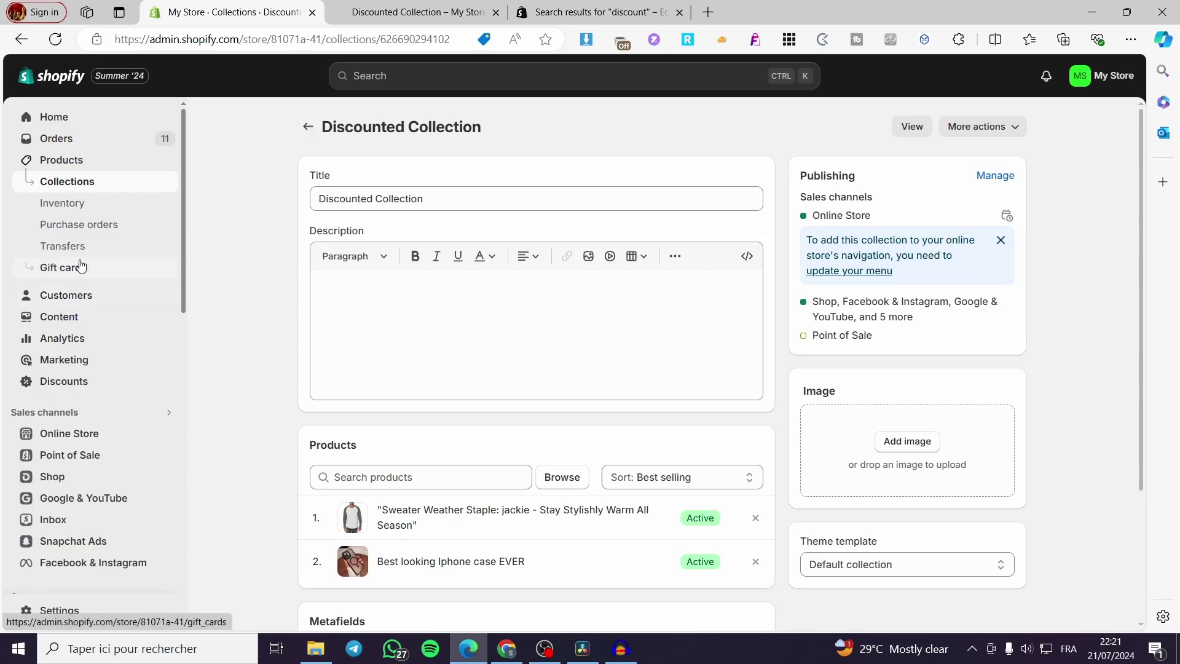
click(69, 381)
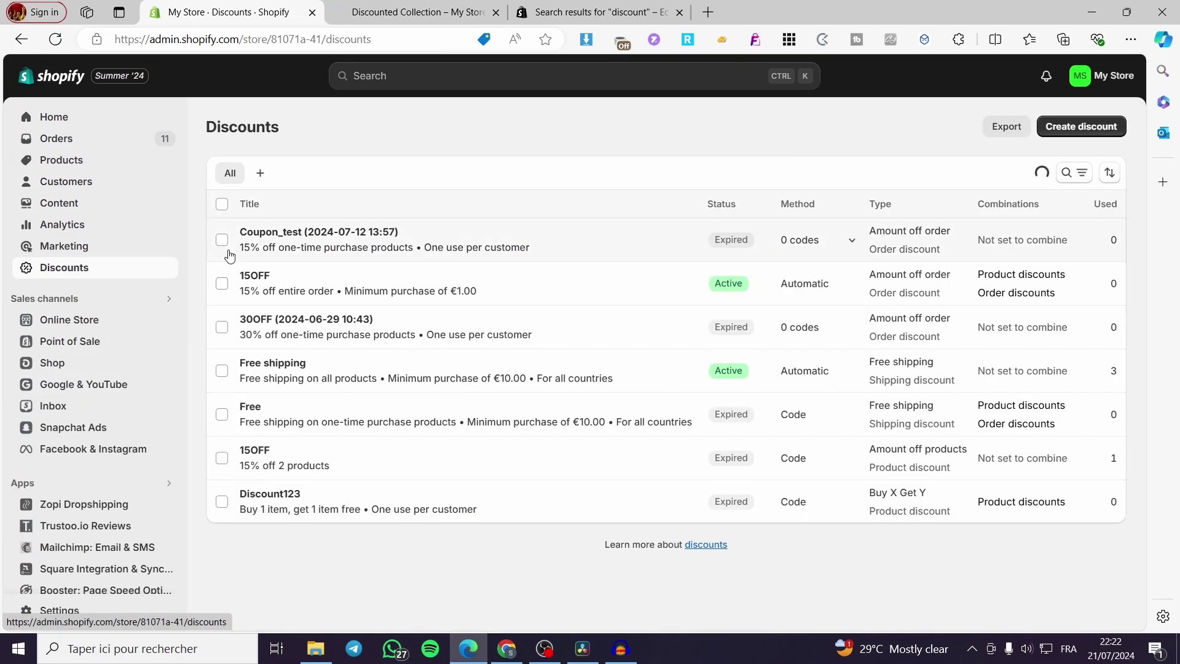
click(1084, 126)
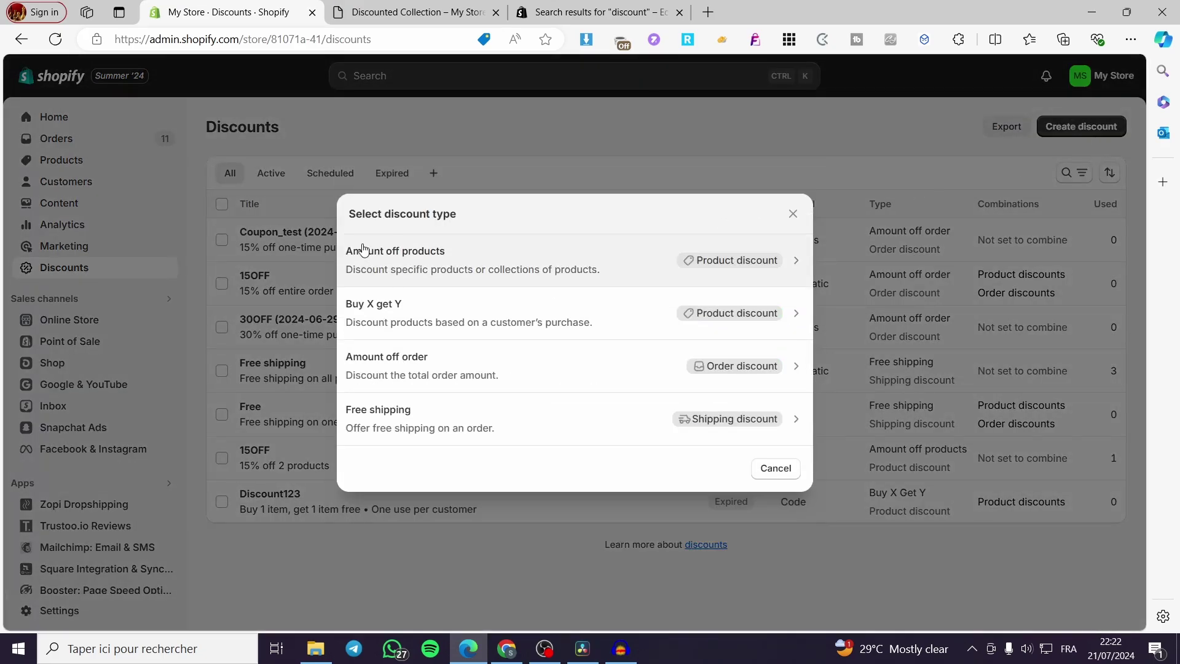
click(396, 278)
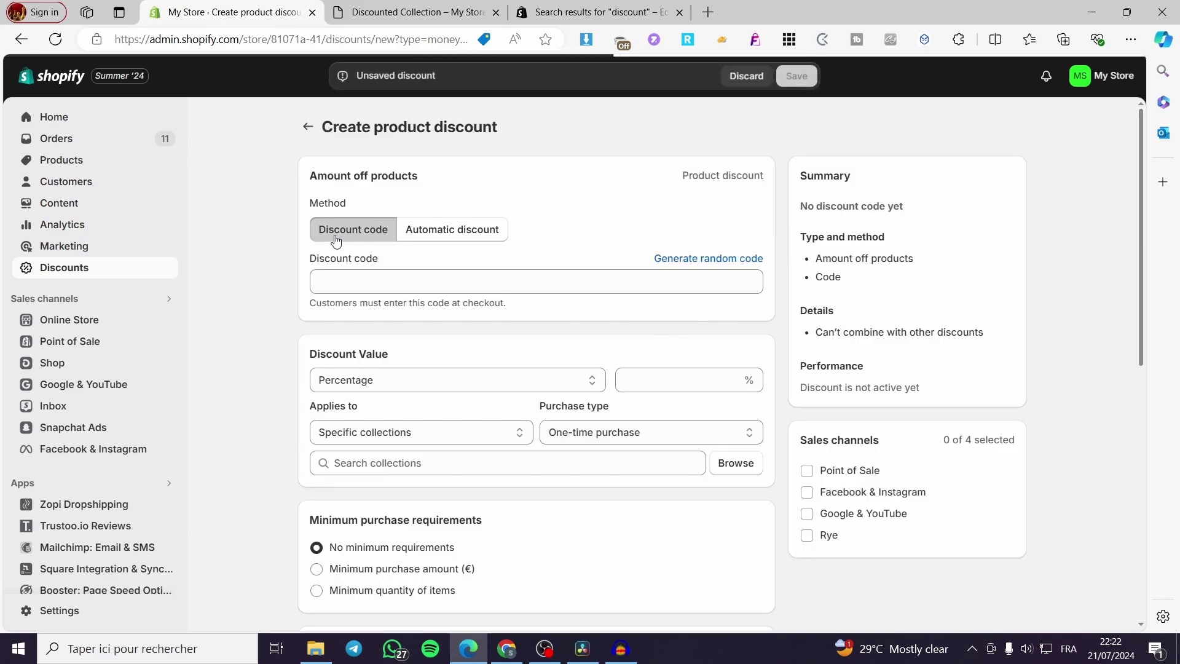
Step: Set the product discount's code to 15OFFNOW
click(368, 283)
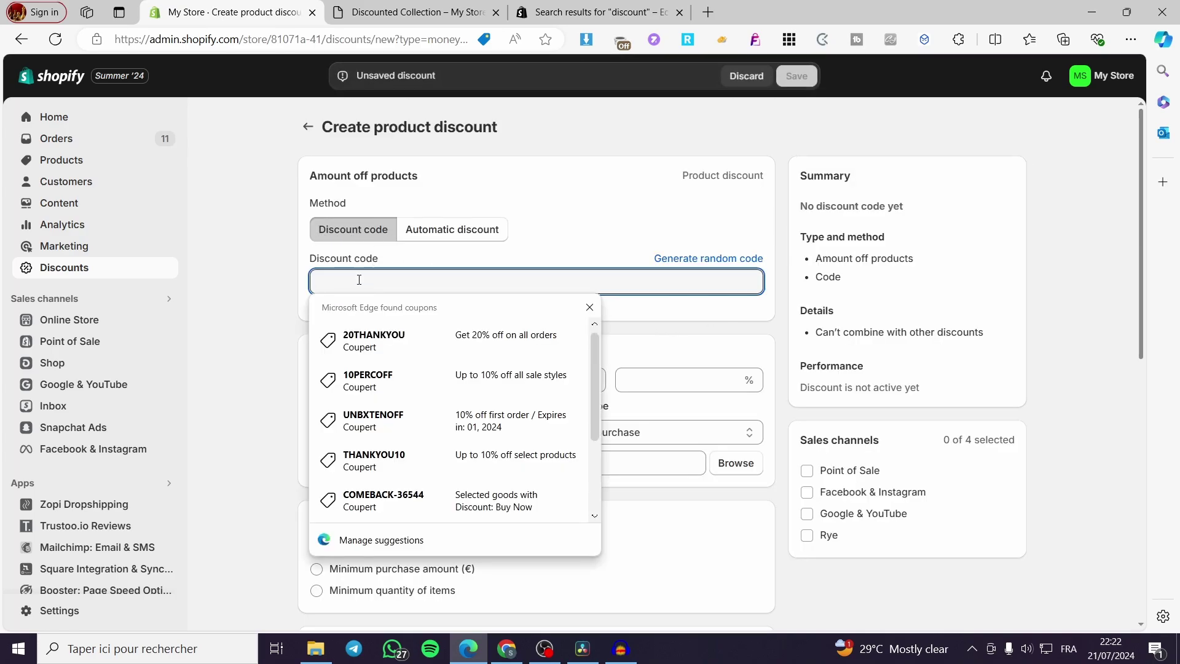
text(1)
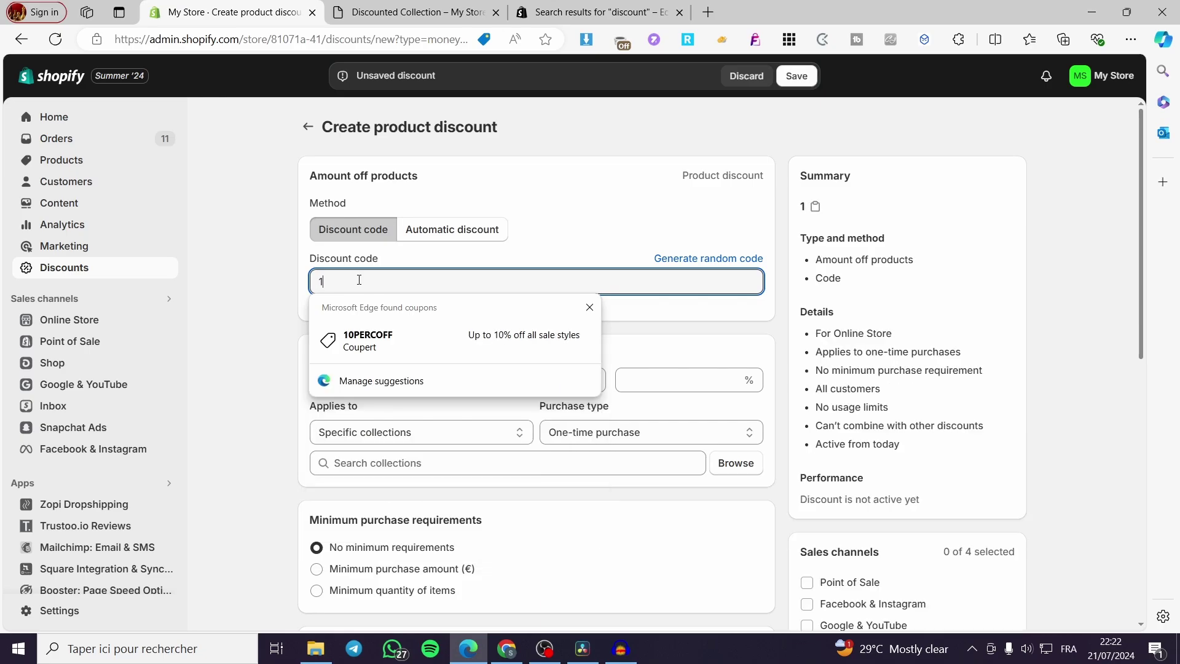
text(50F)
key(BackSpace)
text(FF)
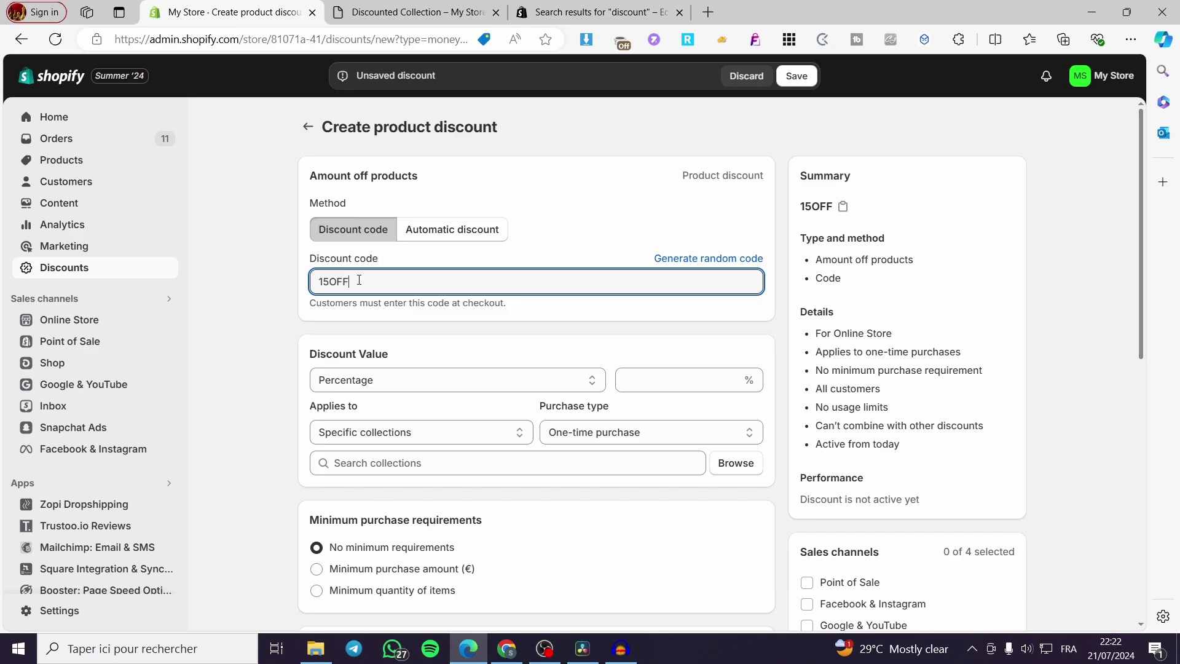
click(329, 281)
text(NOW)
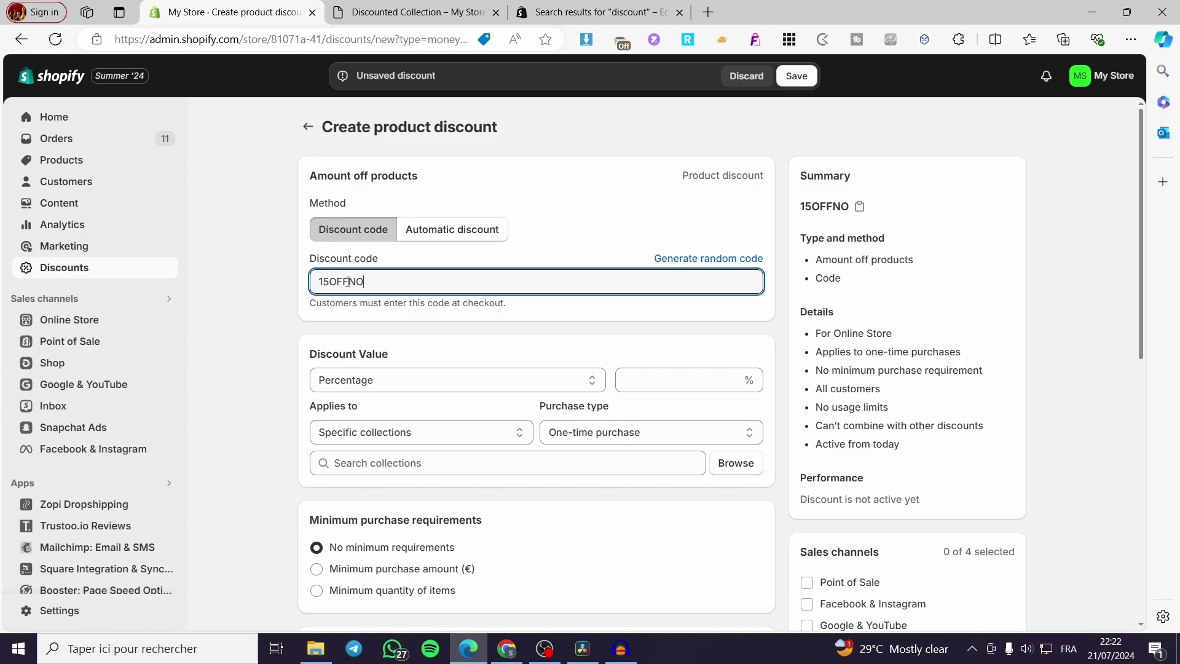
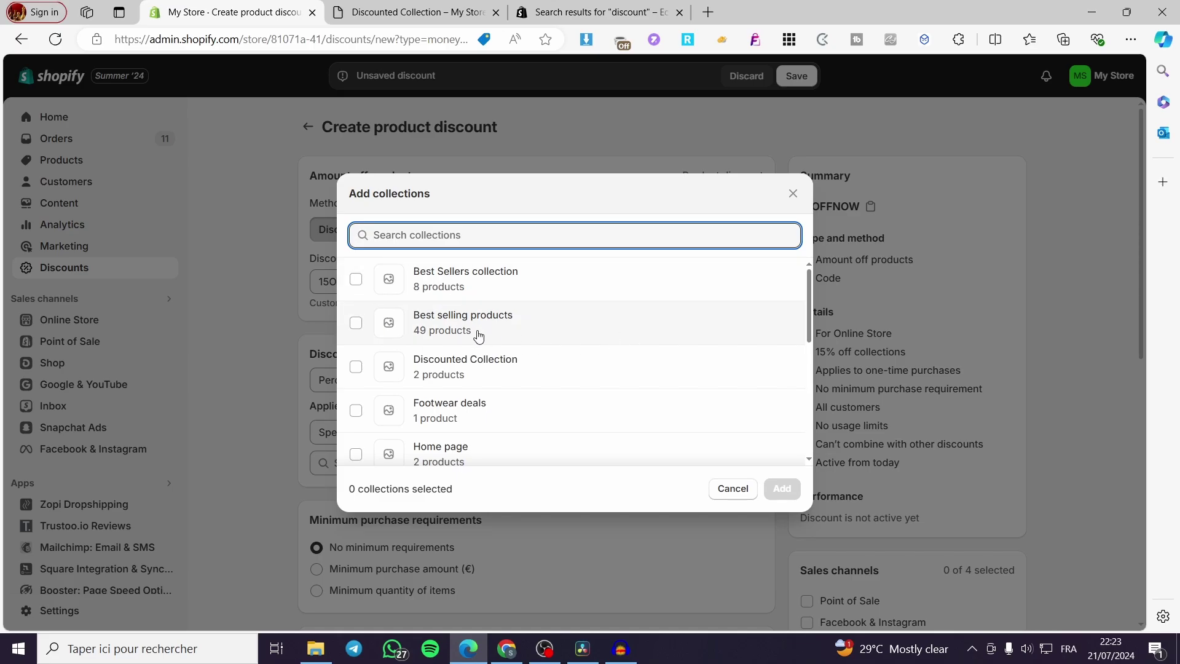
Step: Apply the 15% discount to the Discounted Collection and review its purchase requirements, eligibility, usage limits and combinations
click(355, 367)
click(782, 488)
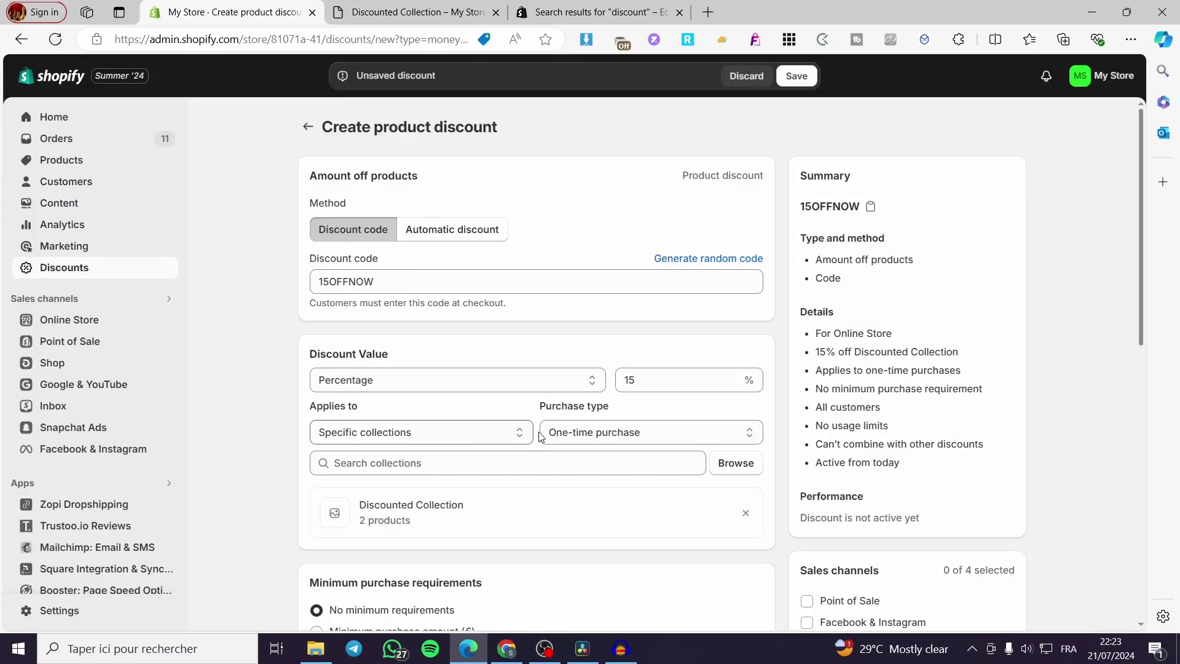
scroll(541, 436, down, 3)
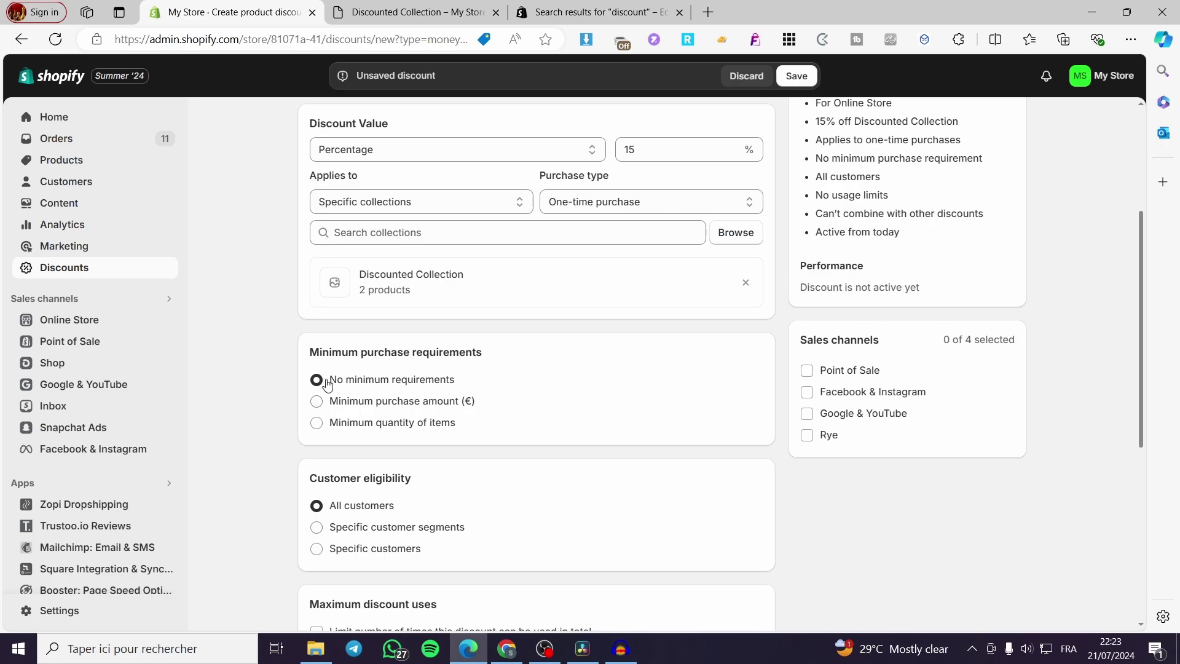
scroll(482, 394, down, 3)
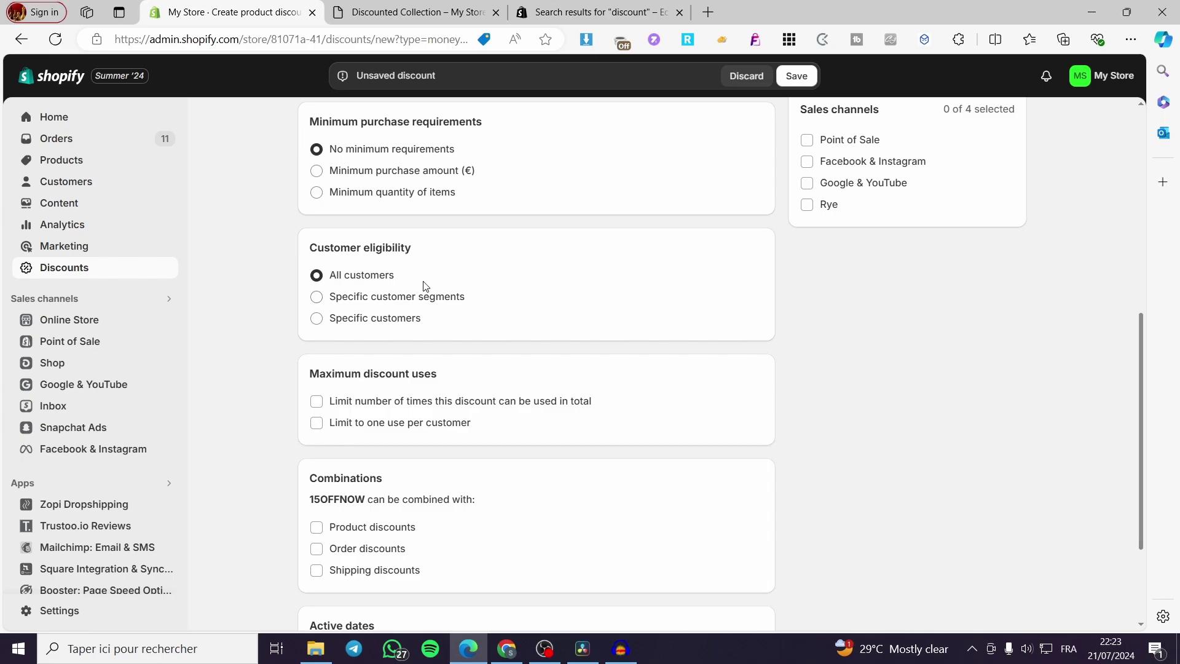
scroll(476, 314, down, 1)
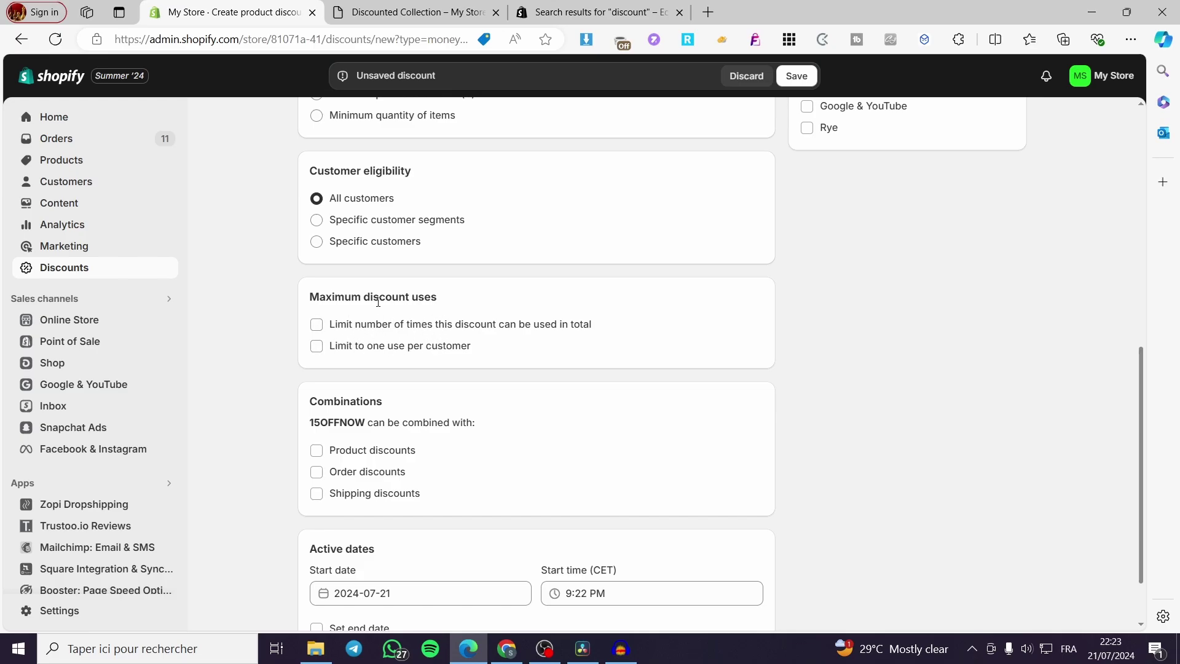
Step: Allow the 15OFFNOW code to be combined with product discounts and save the discount
scroll(468, 377, down, 1)
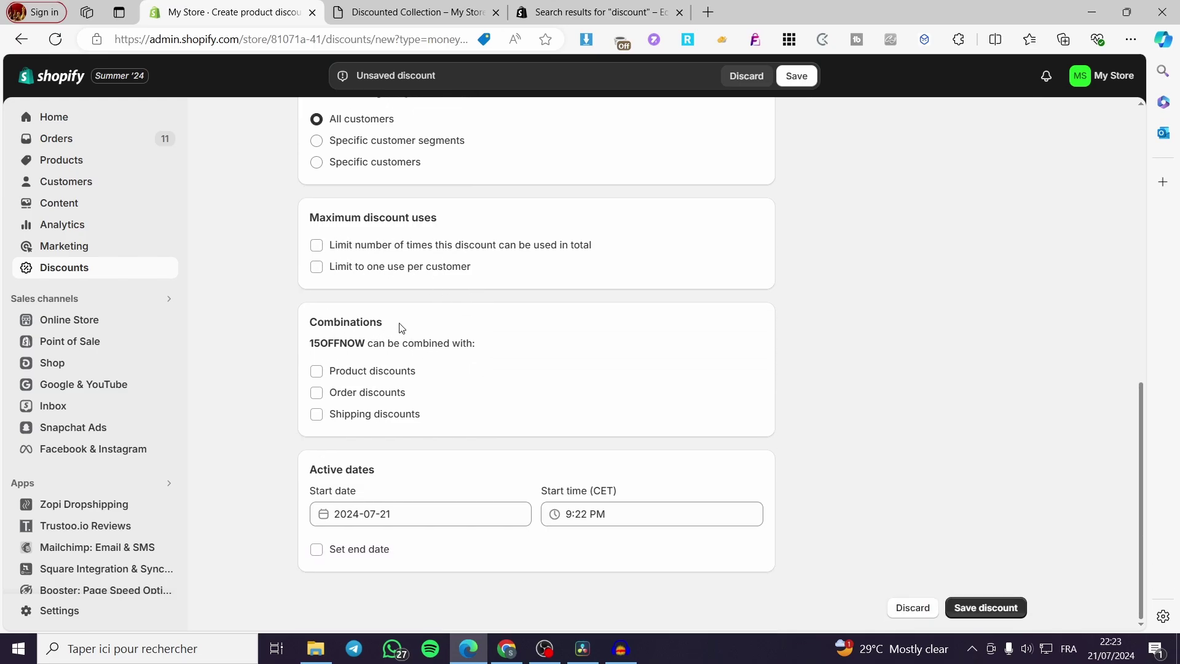
click(317, 371)
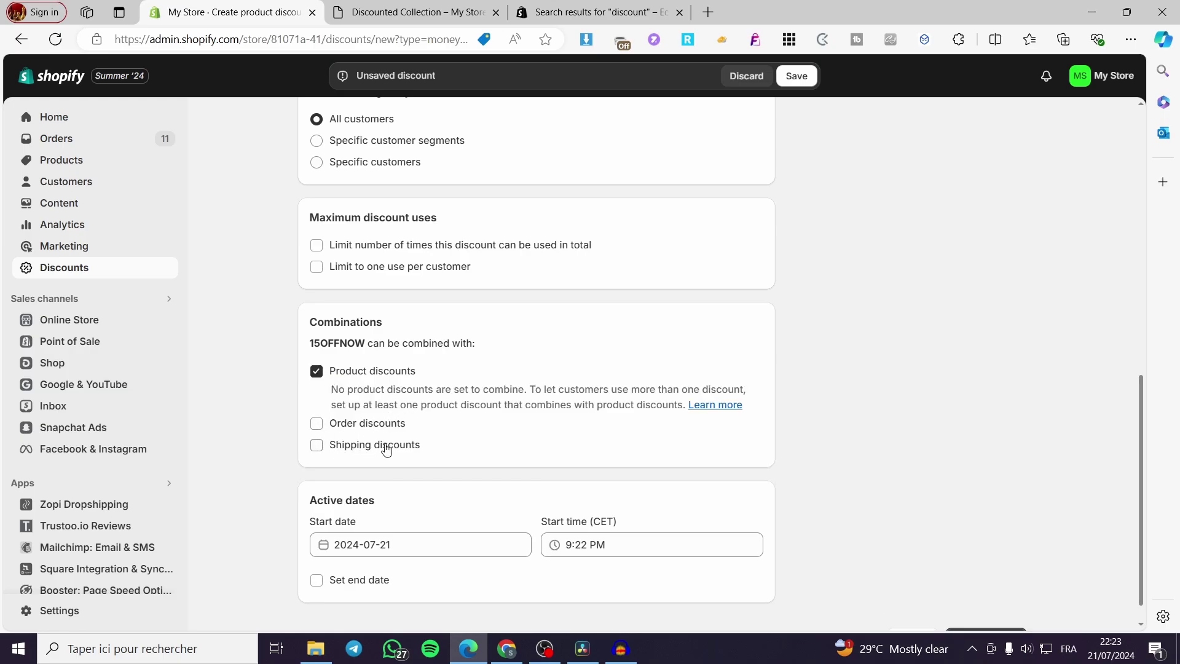
scroll(431, 466, down, 1)
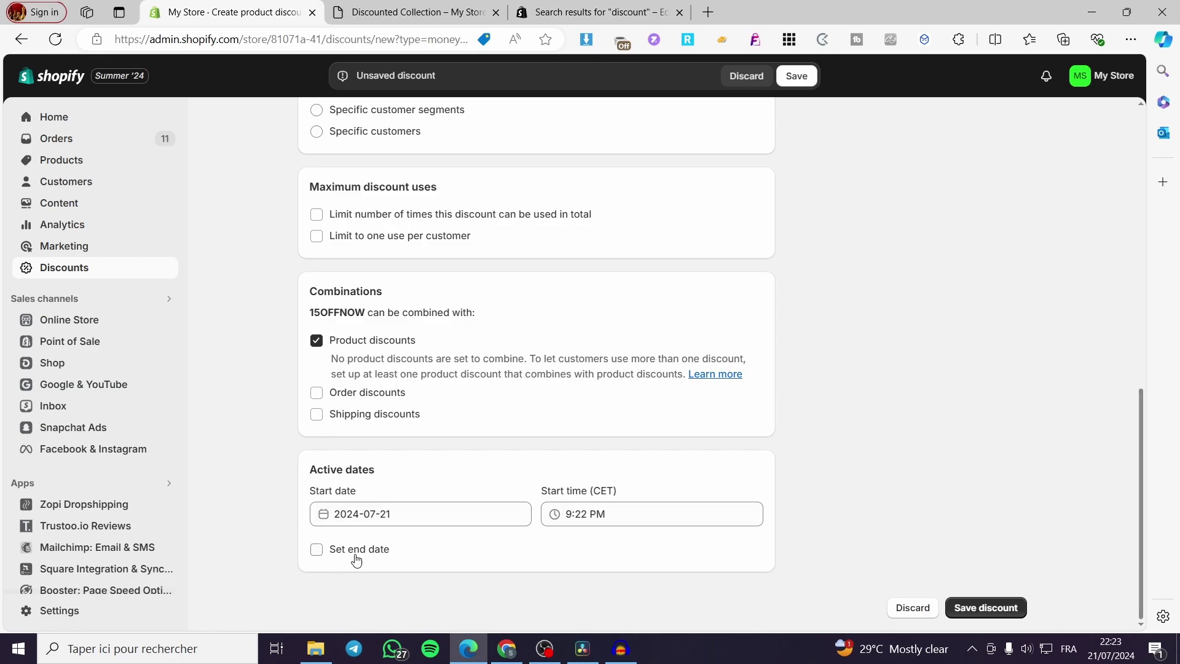
click(997, 615)
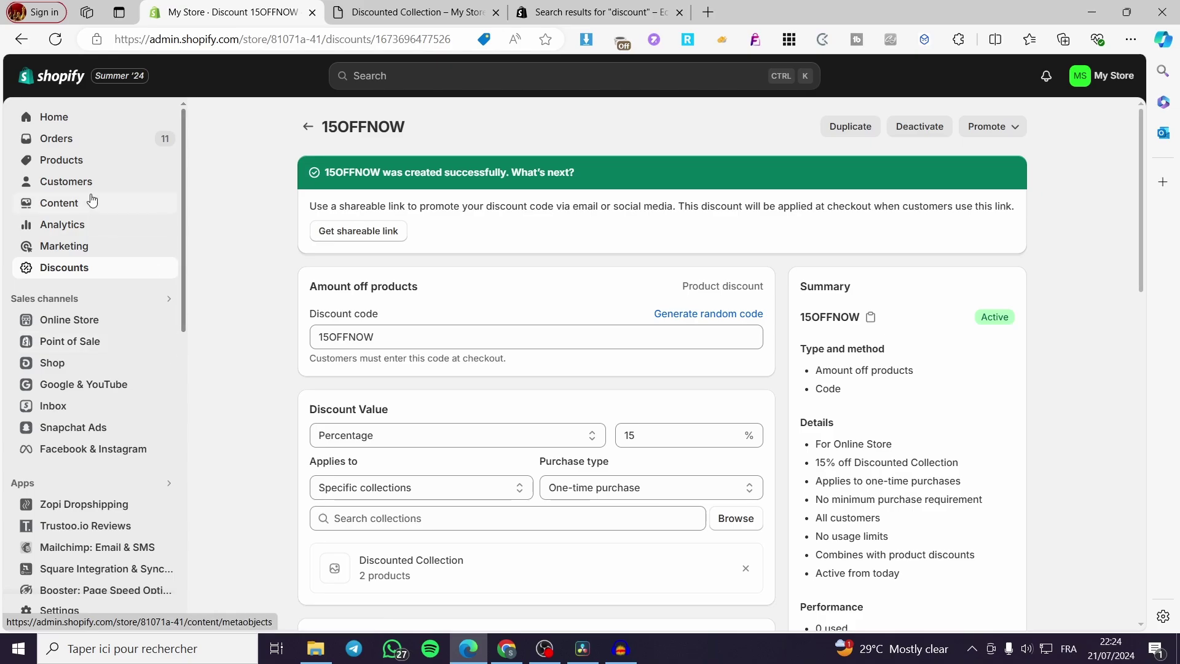
Step: Start creating a new product collection and title it "Auto discount"
click(80, 165)
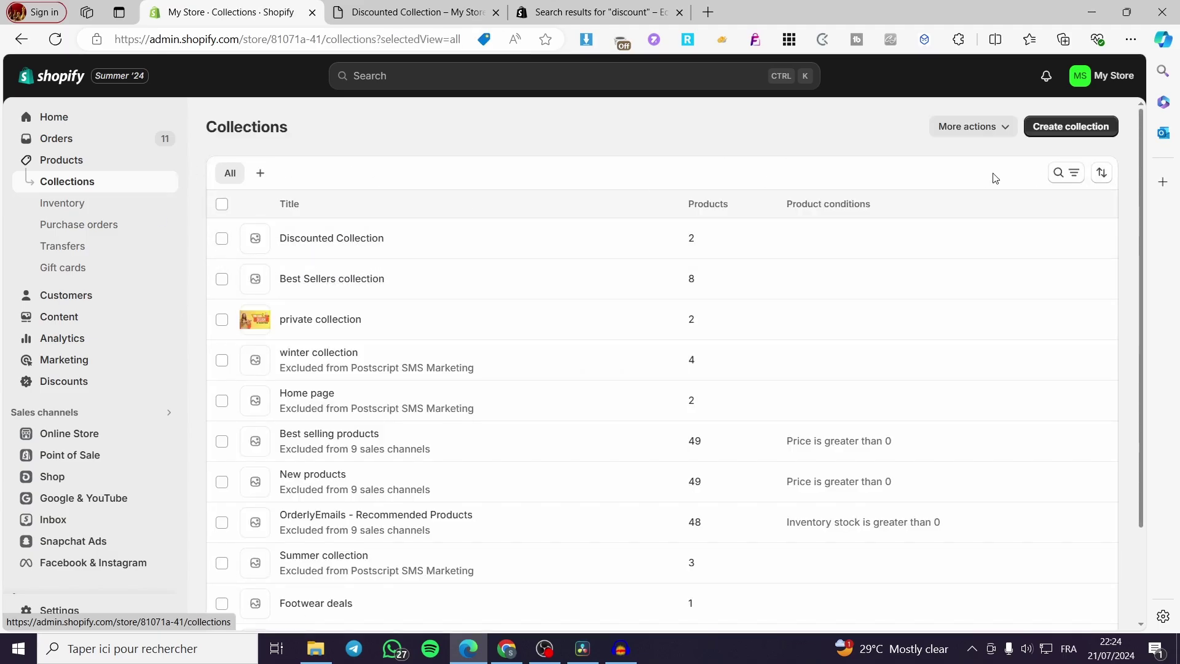
click(1066, 141)
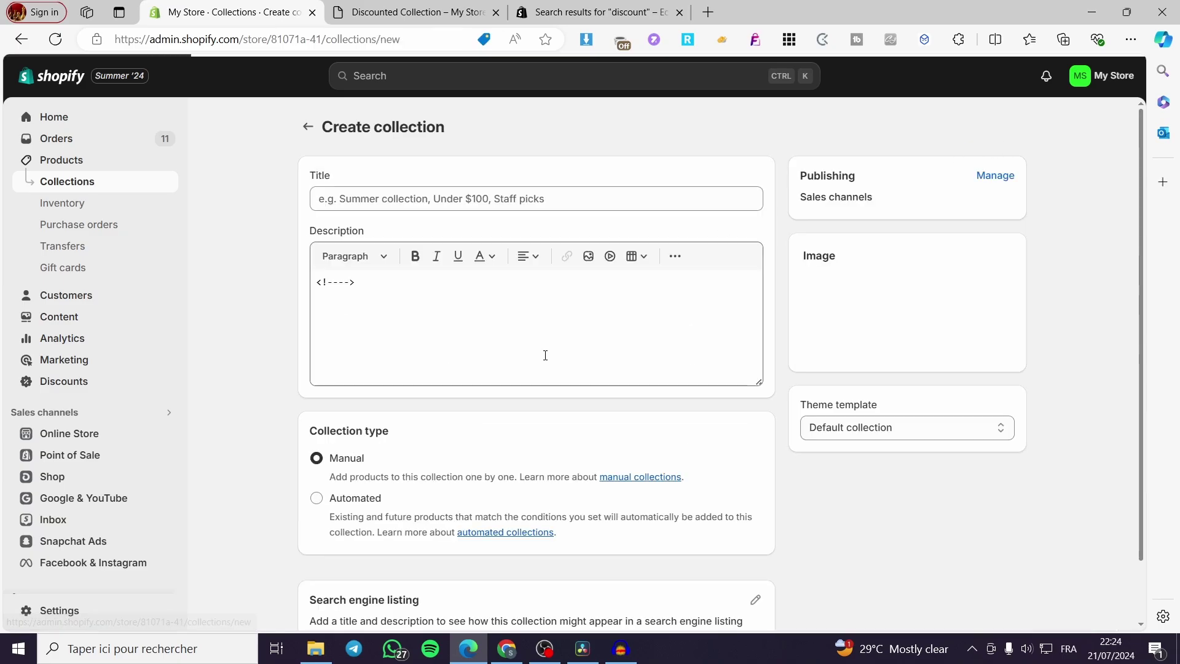
click(401, 202)
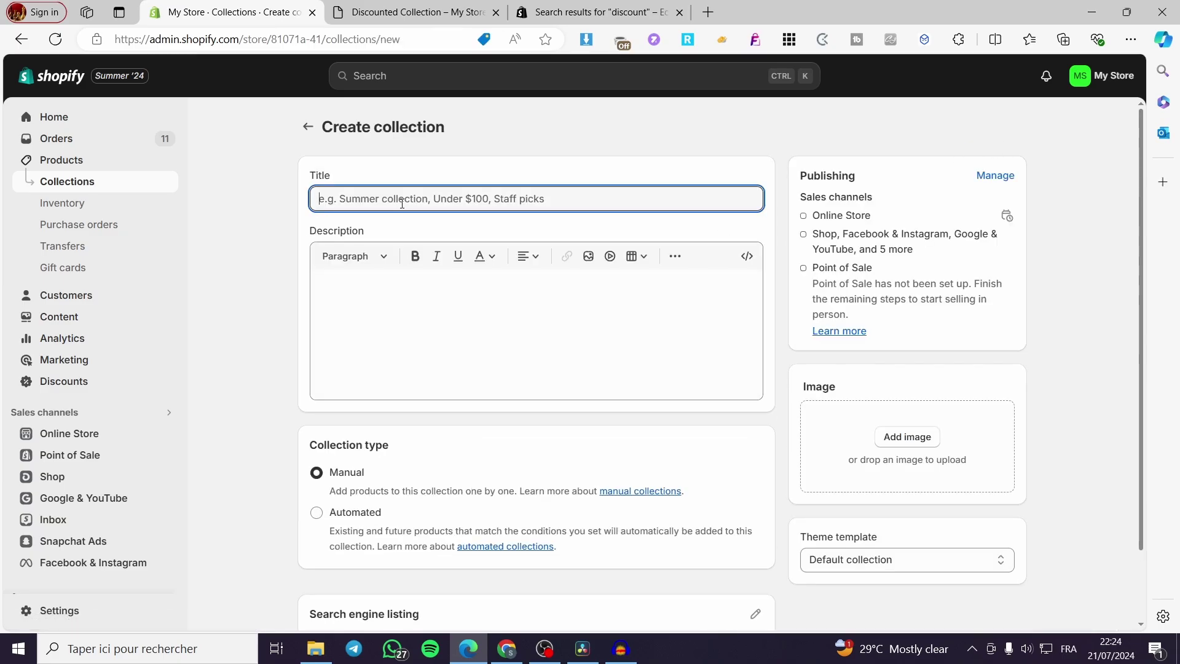
text(Auto discount)
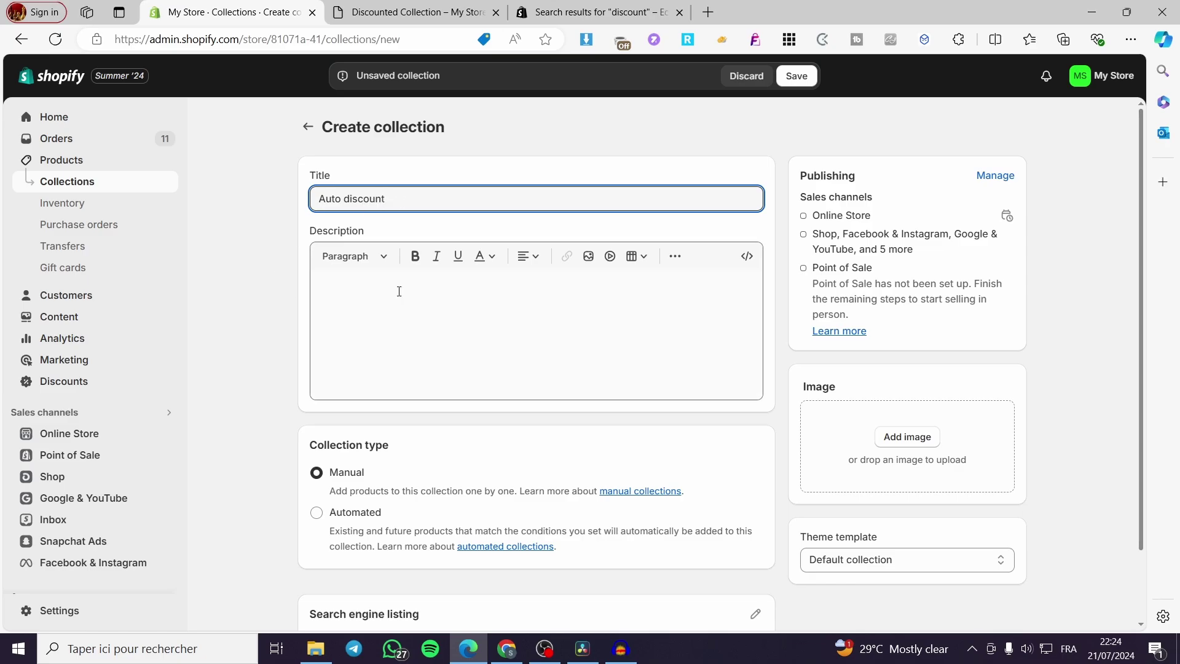
Step: Make the collection automated, with the condition that the product tag is equal to "discounted"
scroll(430, 430, down, 2)
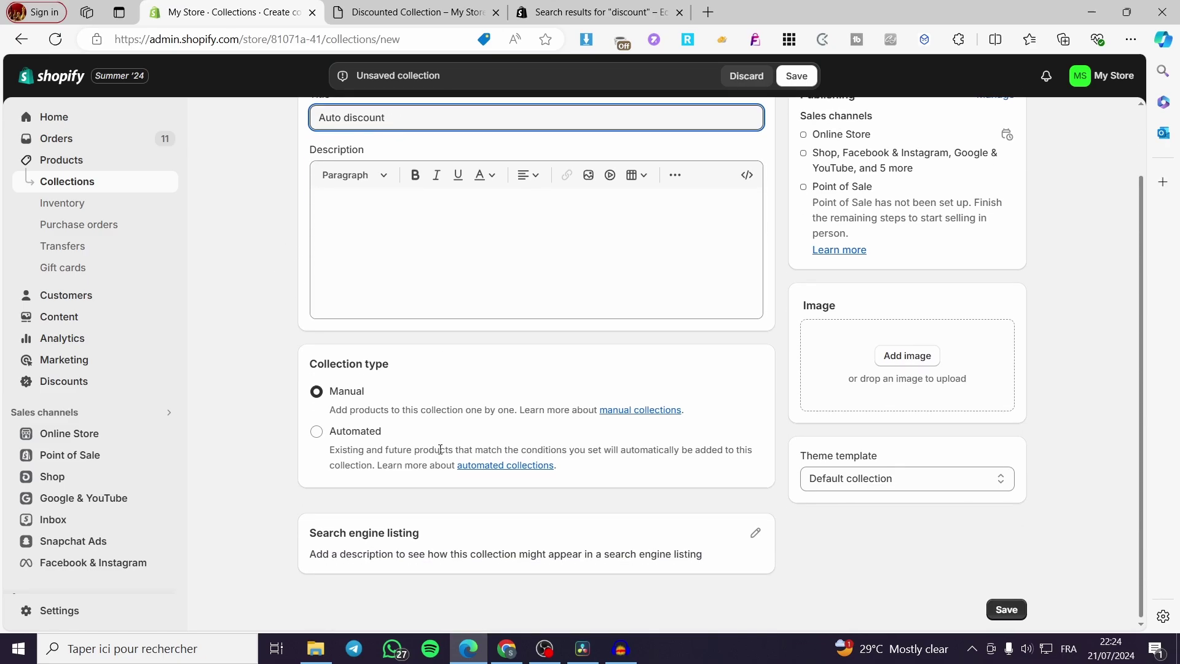
click(348, 430)
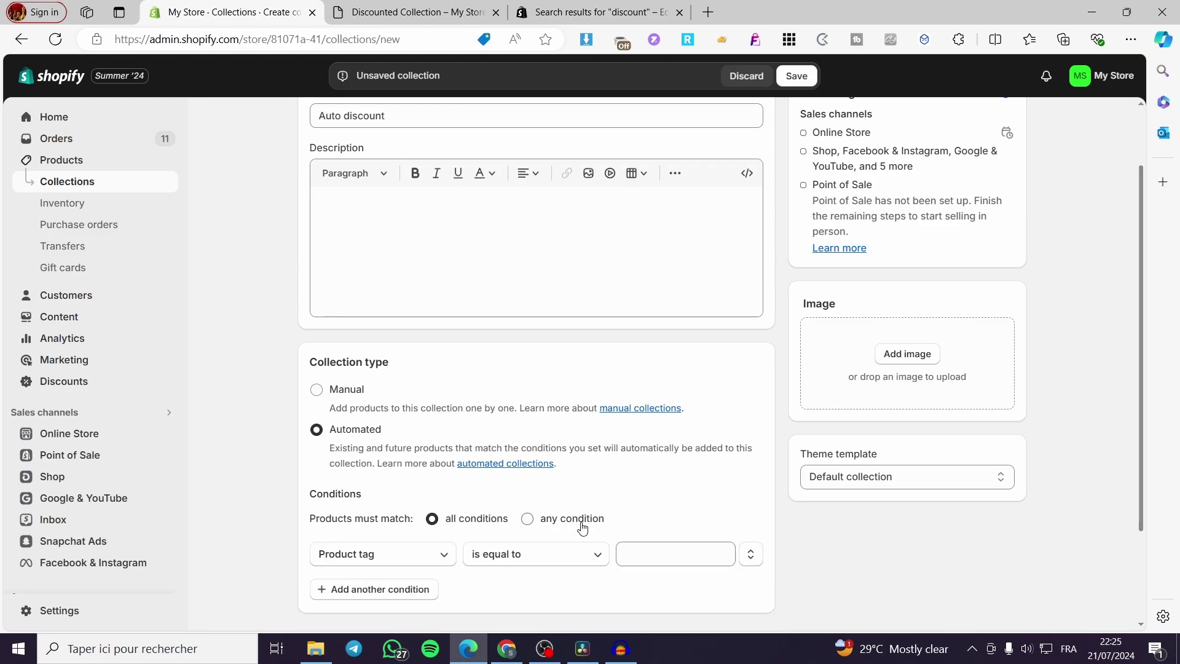
scroll(402, 566, down, 2)
click(424, 430)
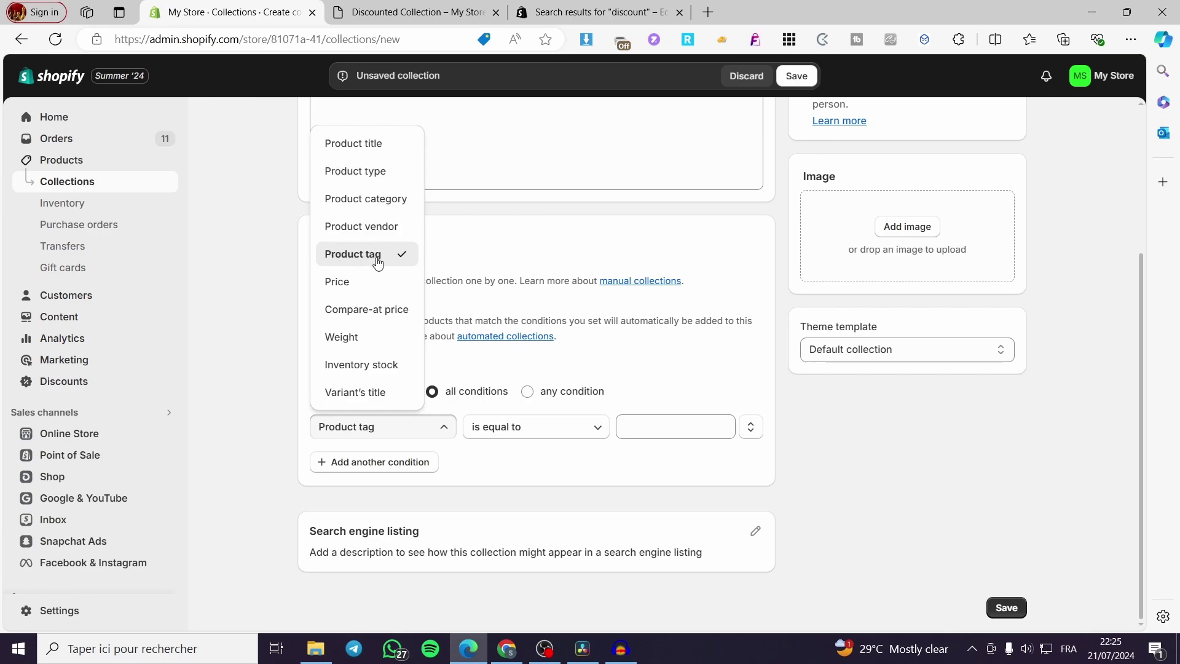
click(332, 257)
click(567, 432)
click(662, 426)
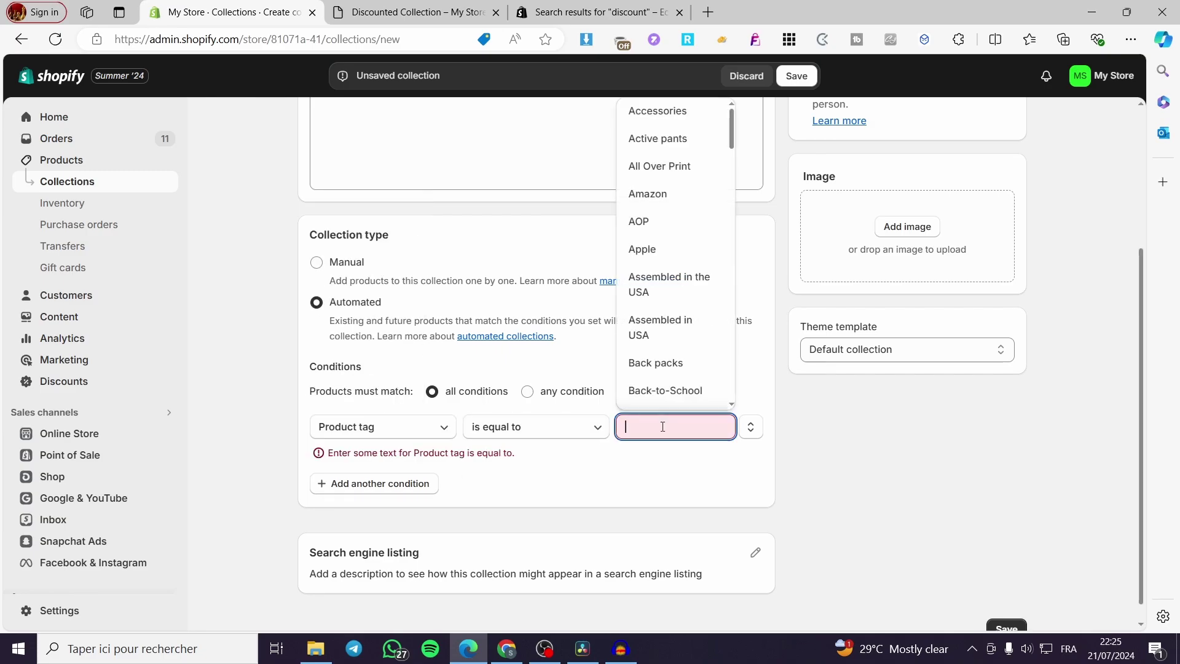
scroll(669, 308, down, 8)
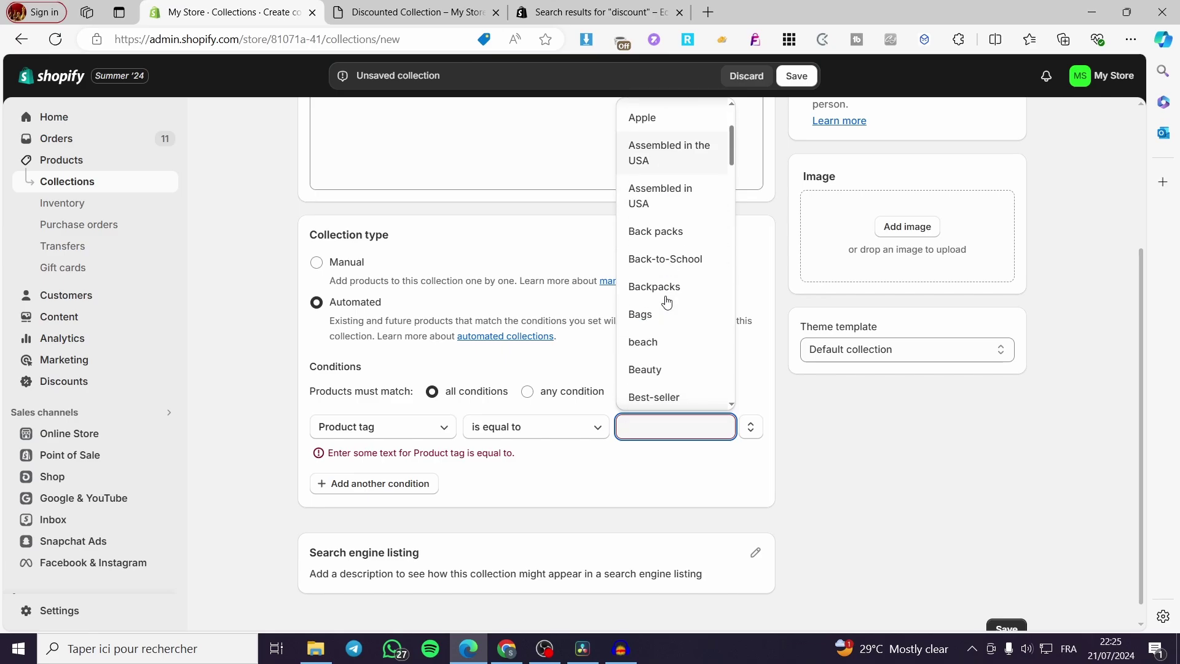
scroll(732, 178, up, 8)
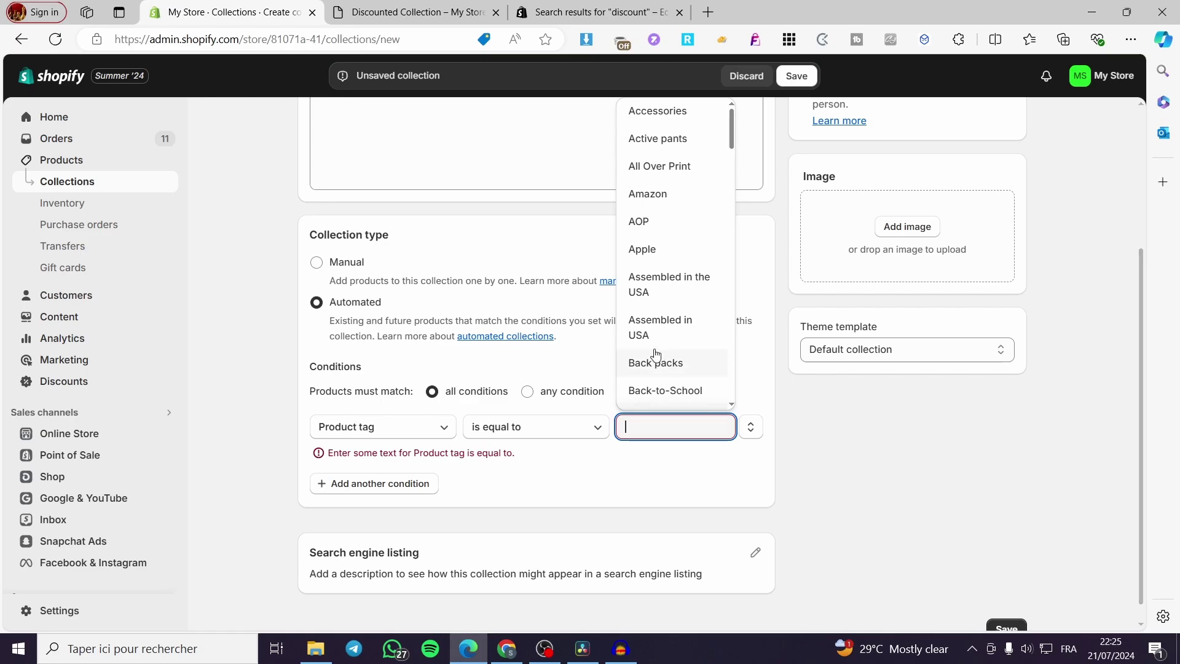
text(discounted)
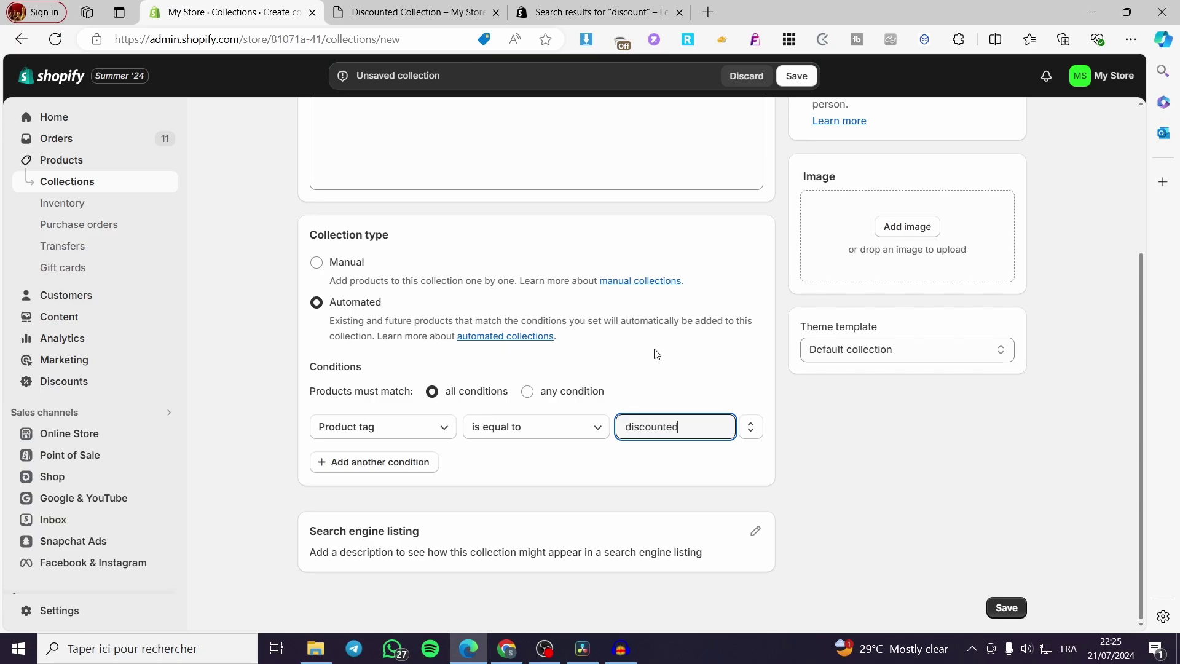
click(766, 454)
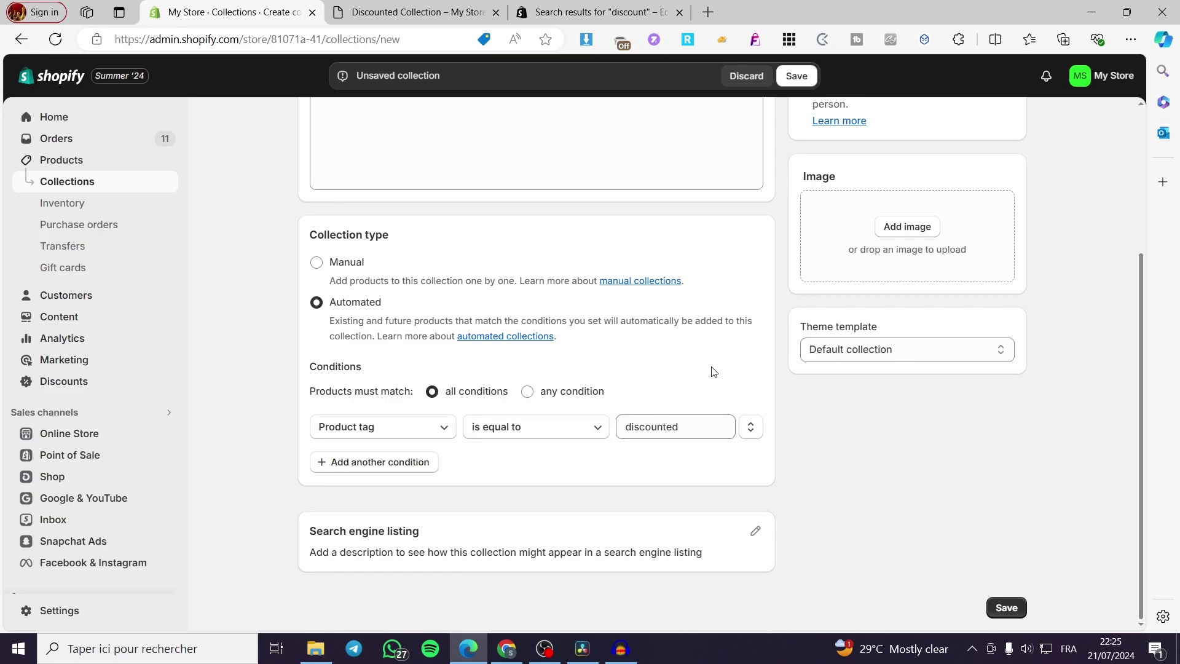
Step: Review the Auto discount collection's settings and save it
scroll(395, 324, up, 3)
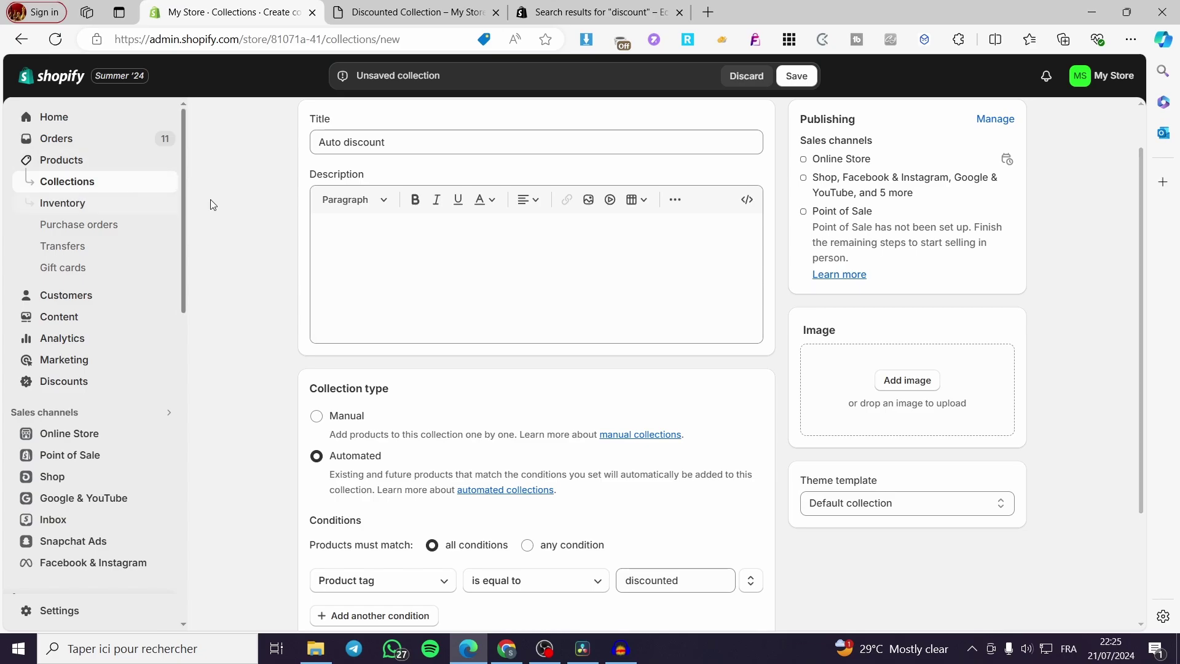
scroll(940, 580, down, 3)
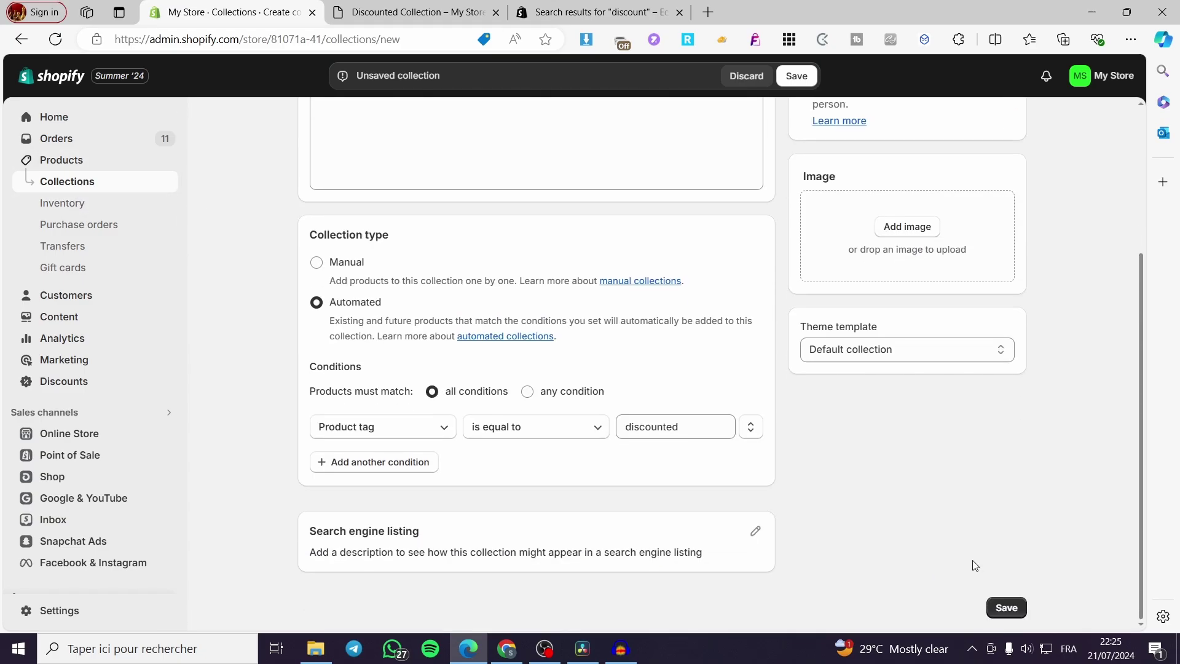
click(1017, 614)
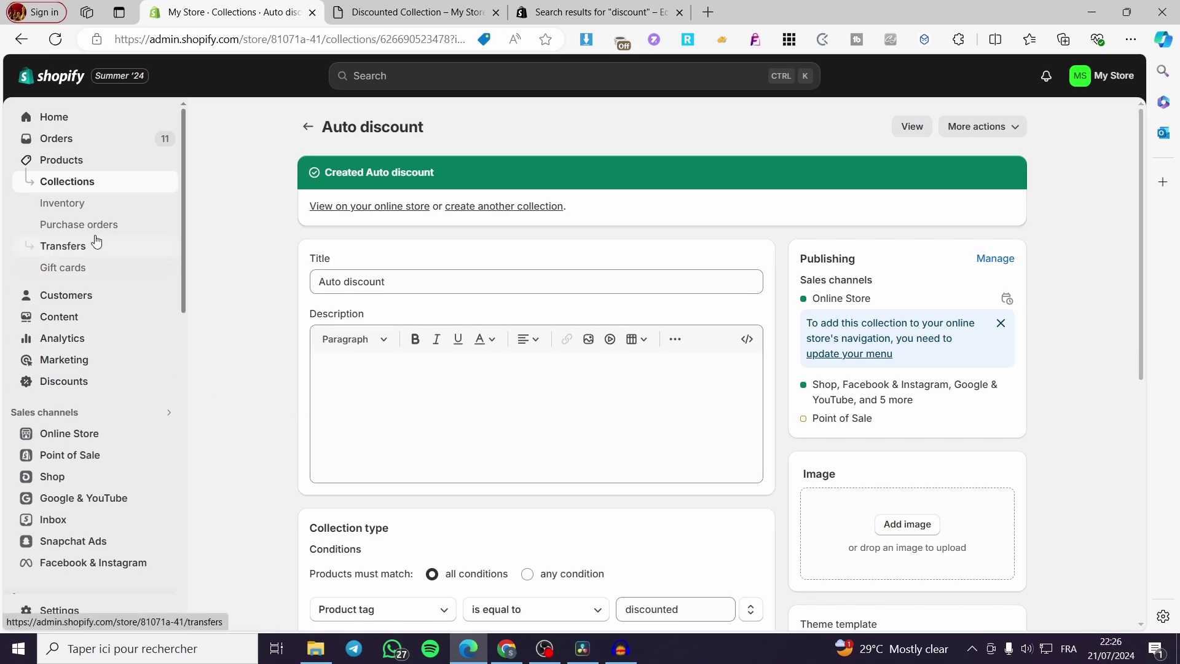
Step: Open the Children's Big Truck Car Educational Toy Car product from the store's product list
click(80, 165)
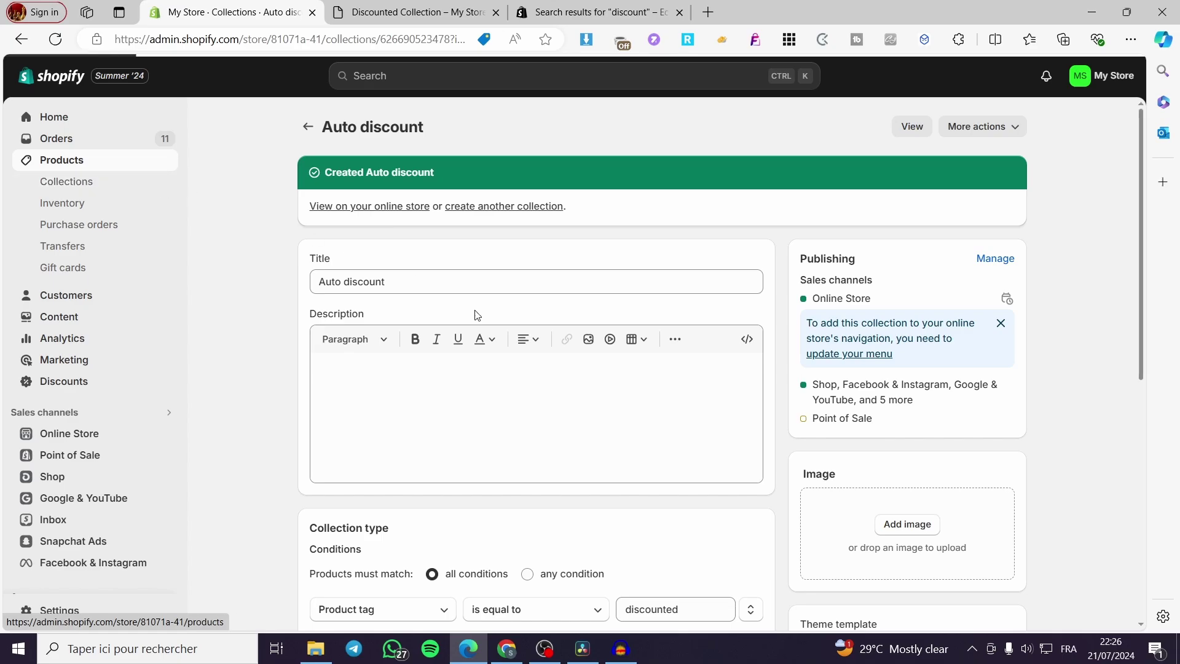
right_click(915, 122)
click(769, 116)
scroll(474, 354, down, 8)
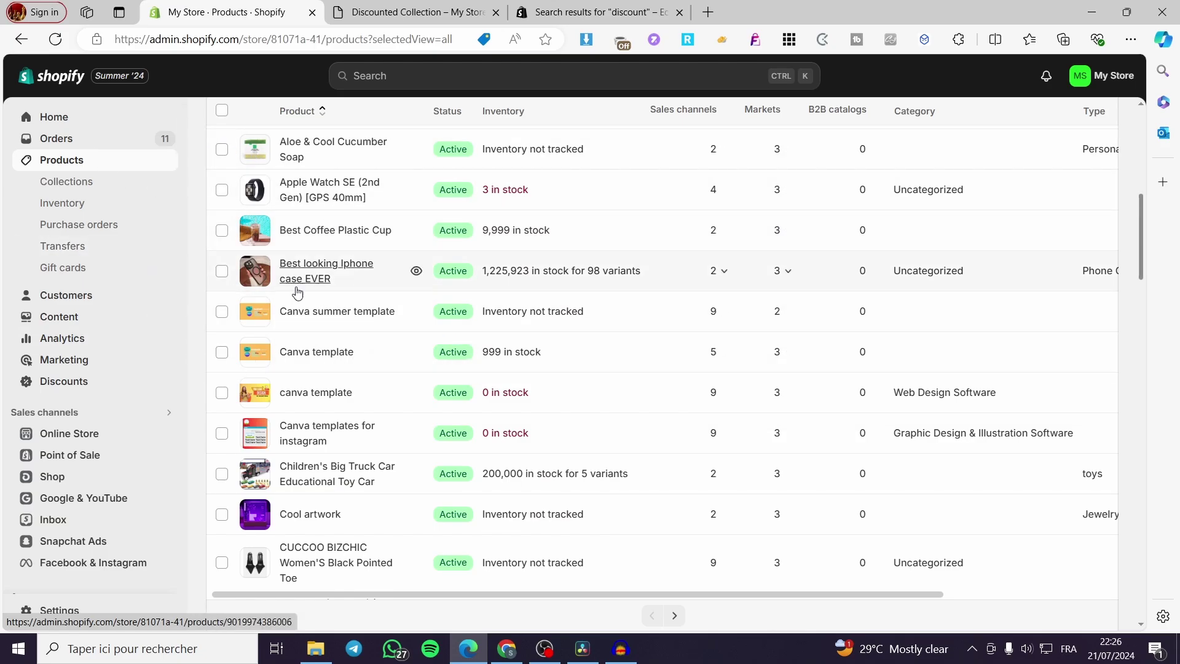
scroll(490, 450, down, 3)
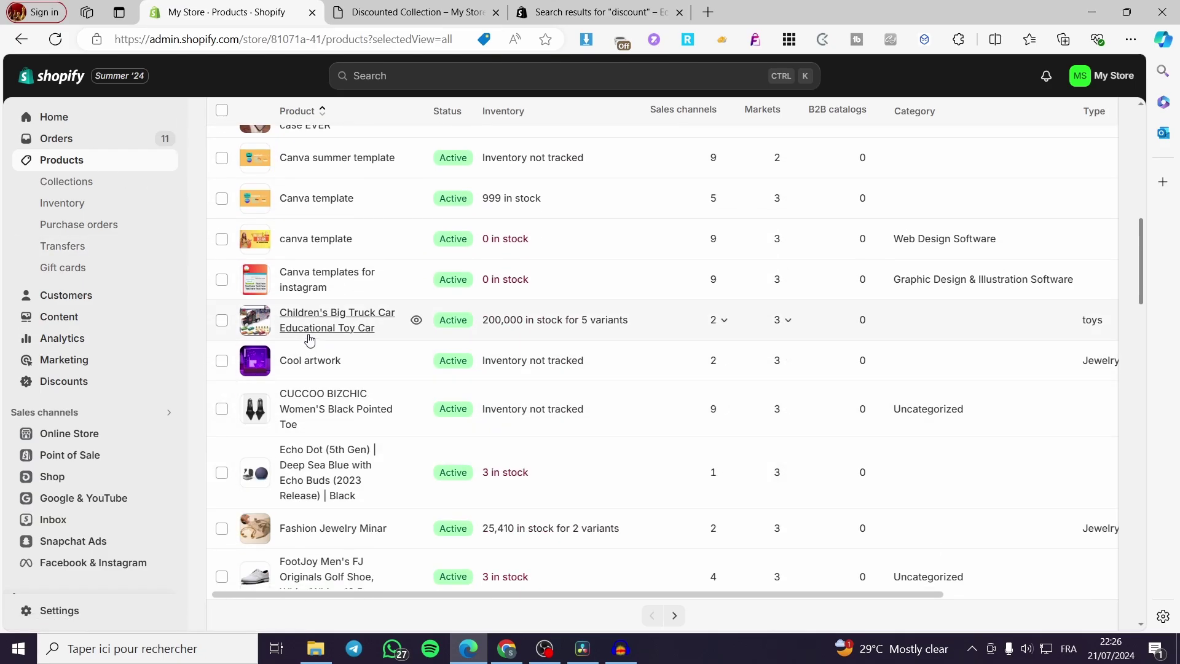
click(330, 320)
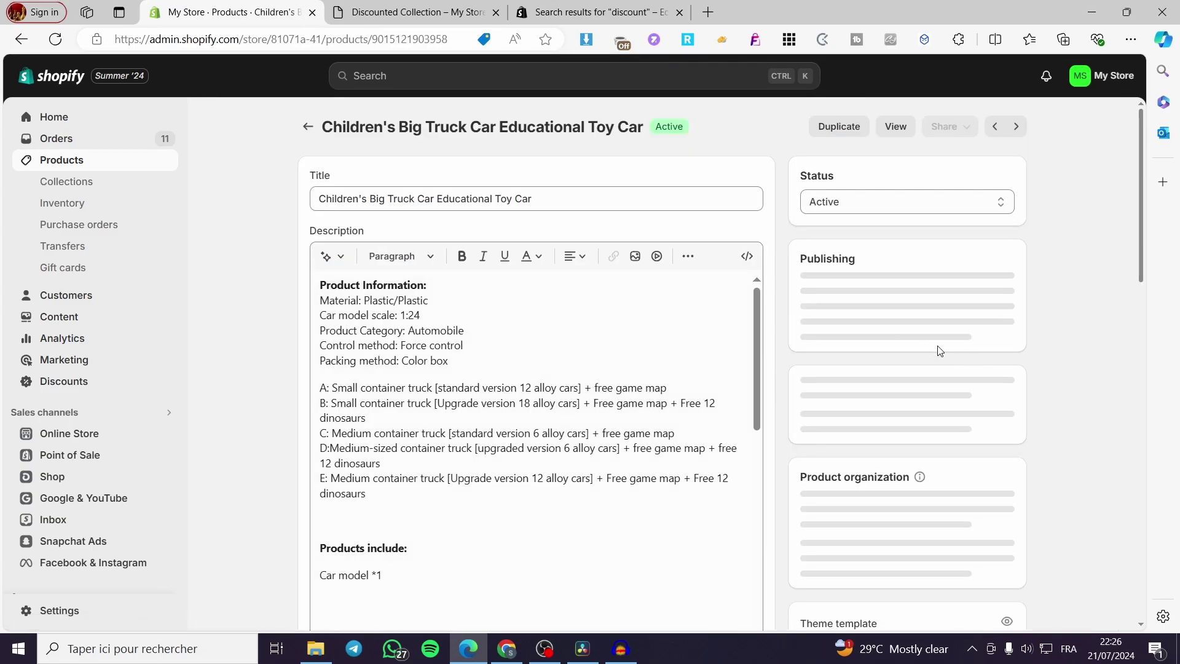
Step: Add the tag "discounted" to the toy car product and save the product
scroll(946, 364, down, 5)
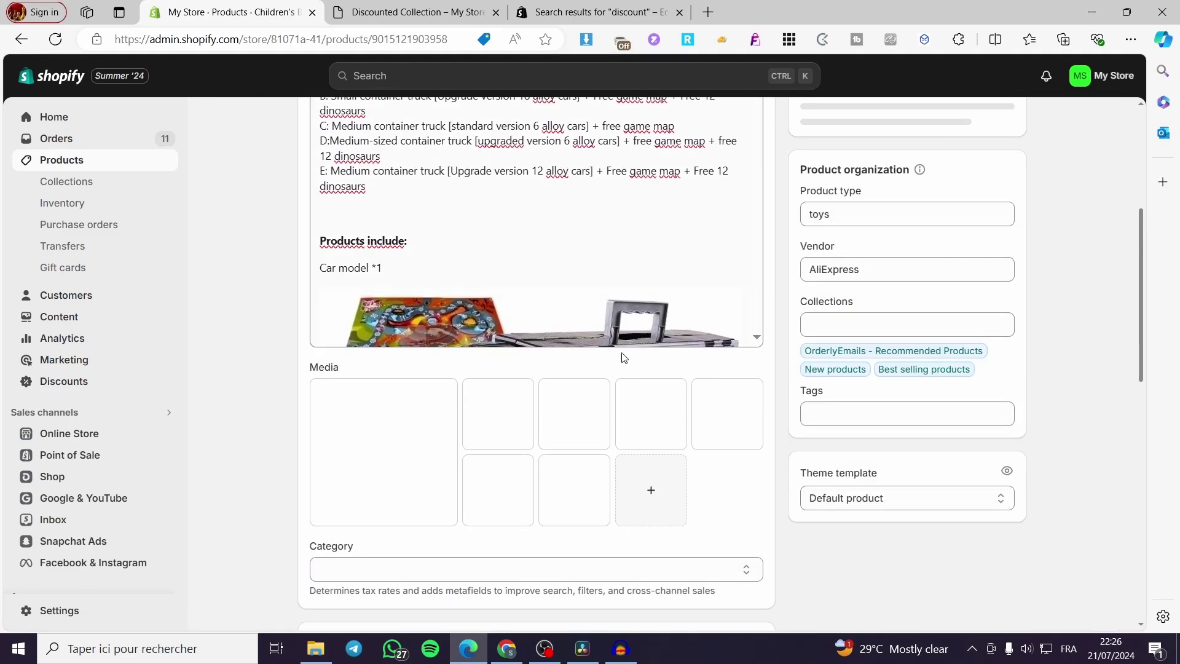
key(alt+Left)
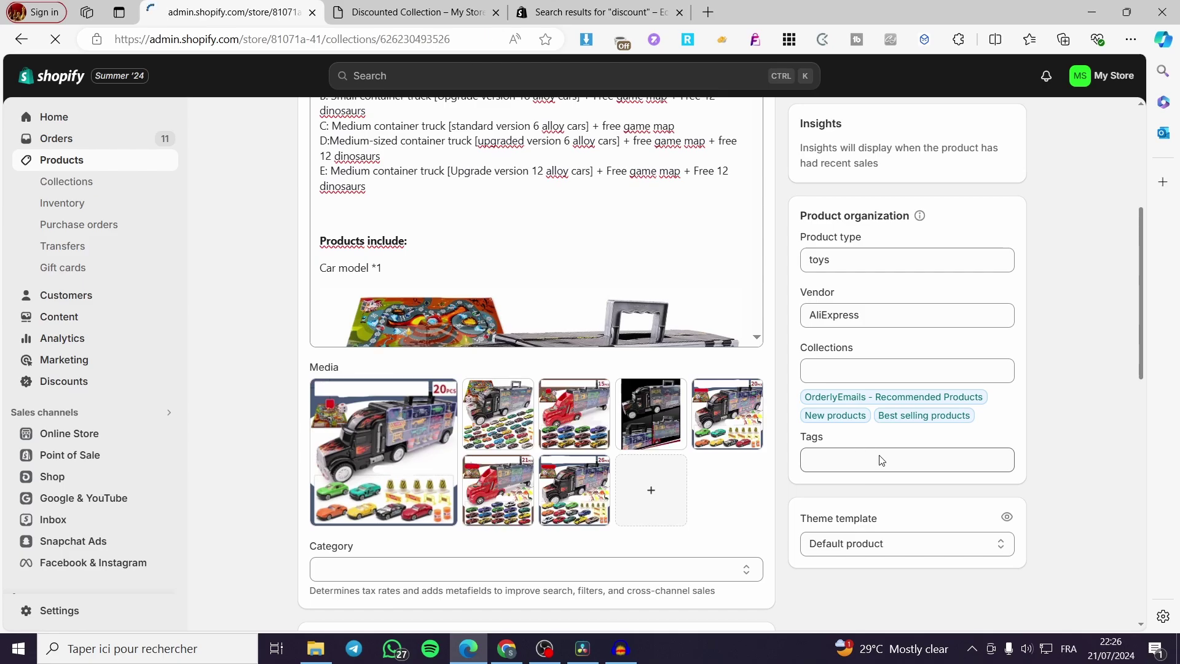
click(21, 39)
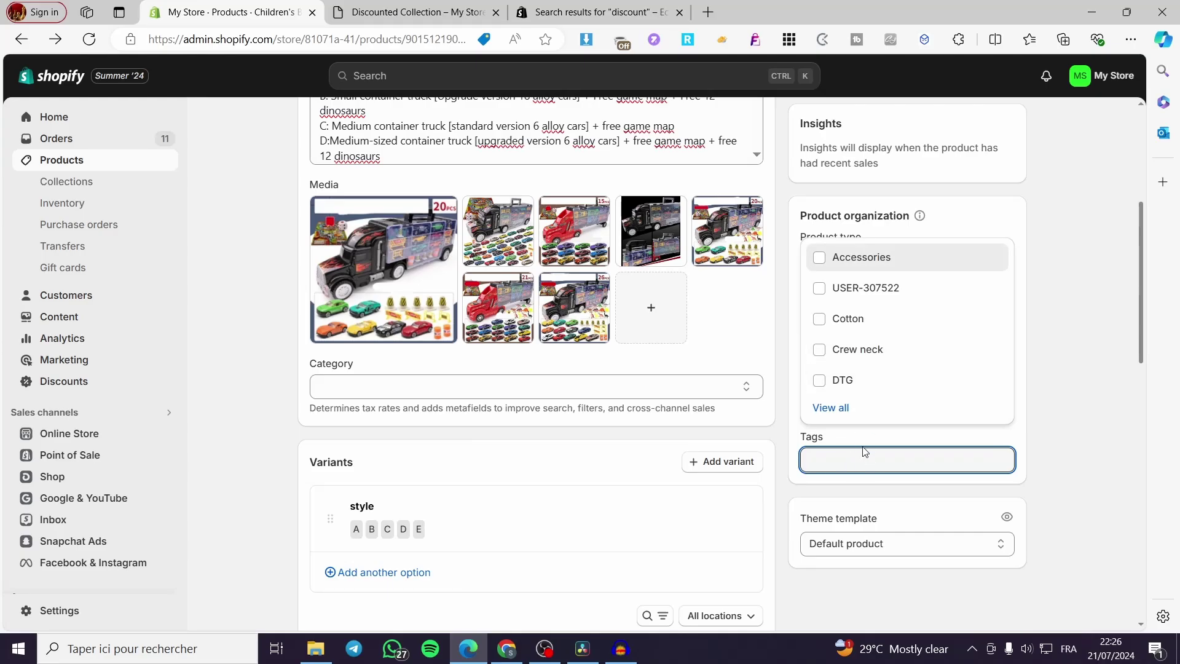
text(dis)
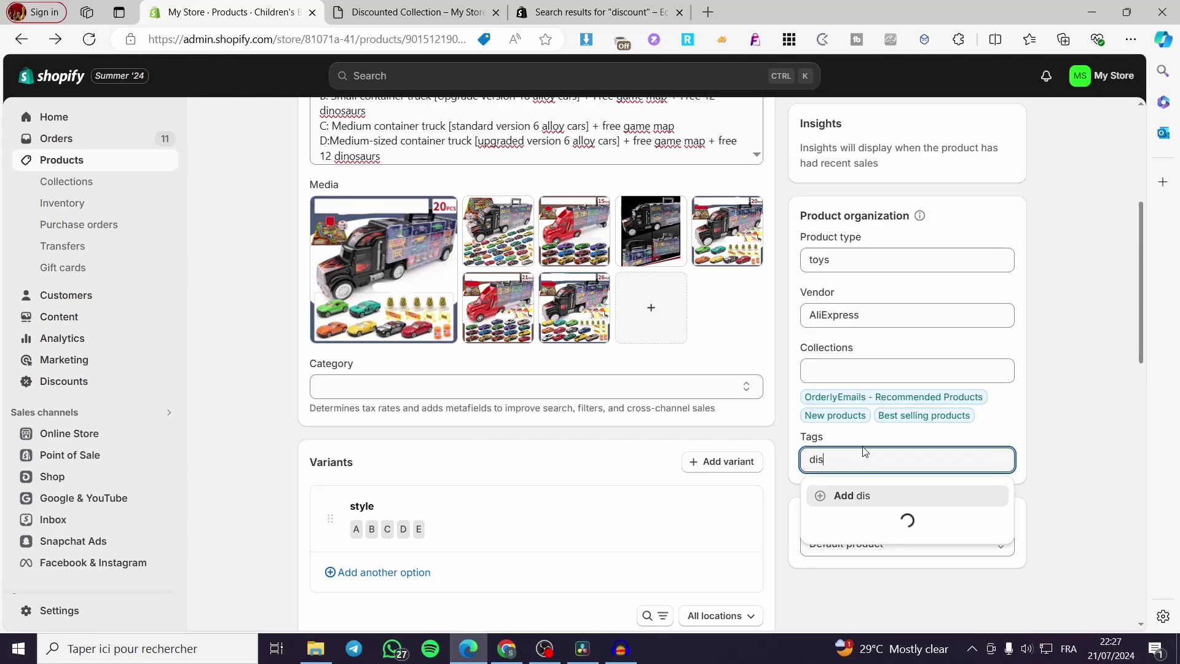
text(counted)
click(857, 507)
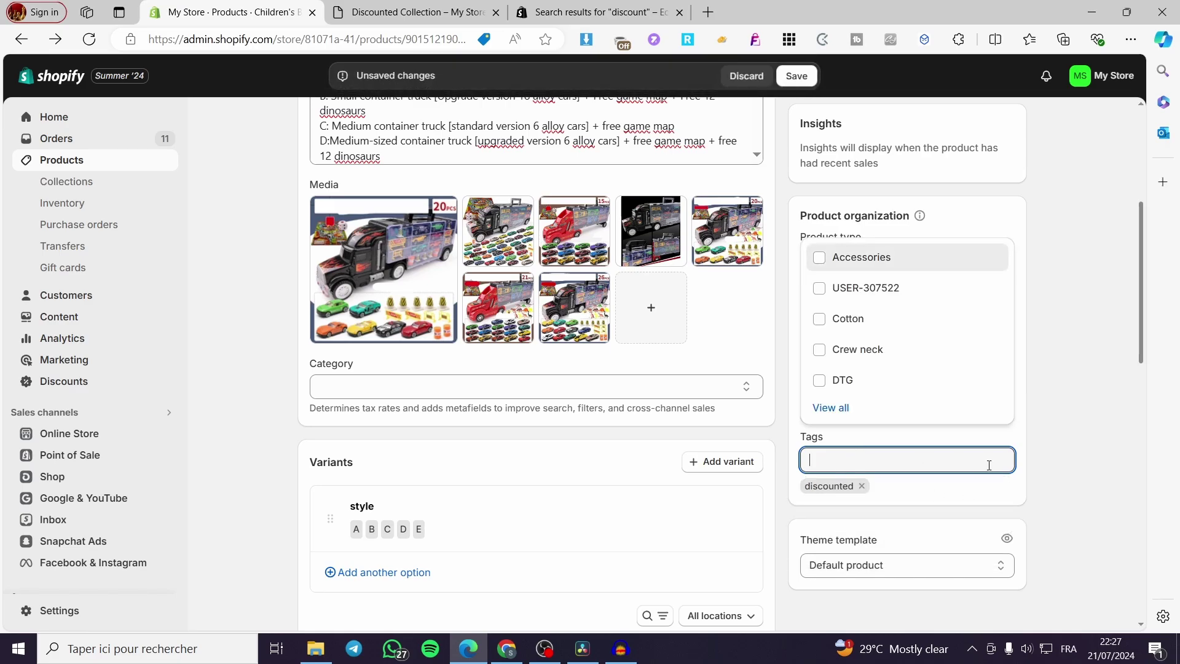
click(1026, 374)
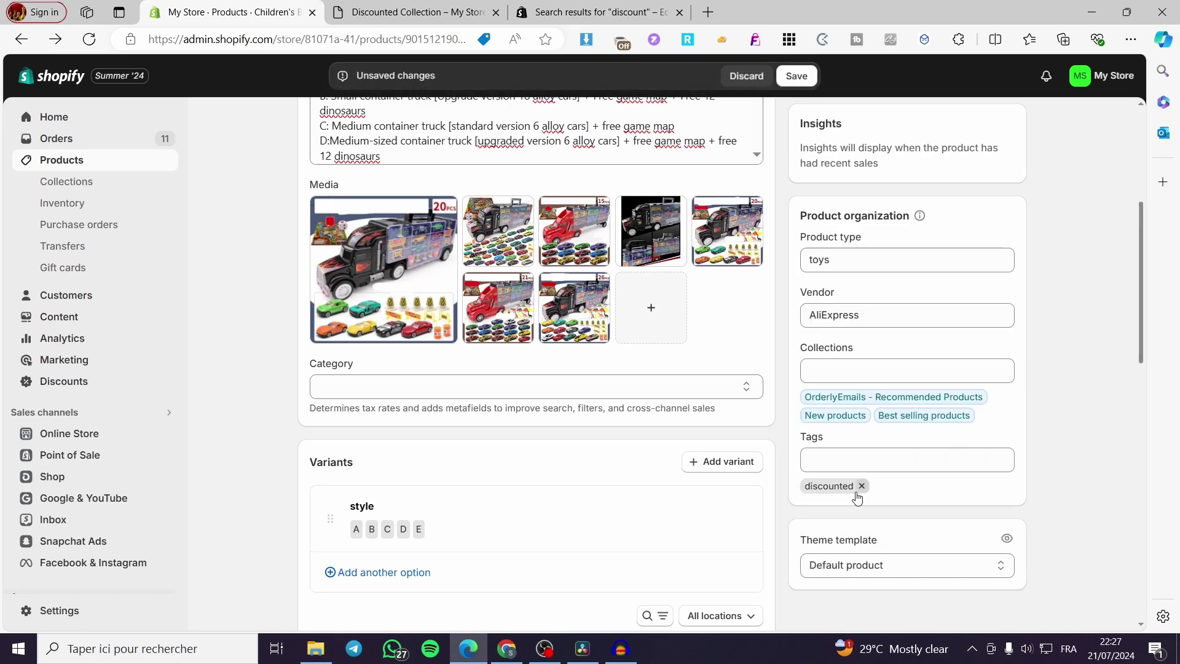
scroll(826, 111, up, 5)
click(796, 75)
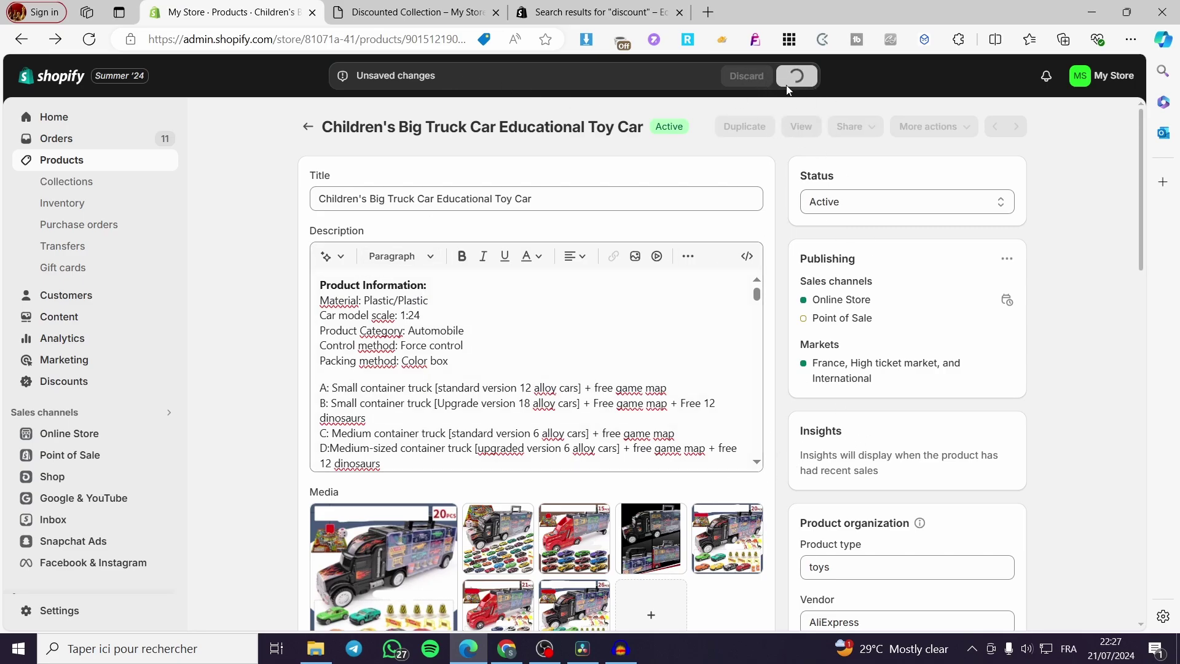
Step: Return to the product list and open the Best Coffee Plastic Cup product
key(alt+Left)
scroll(600, 448, down, 5)
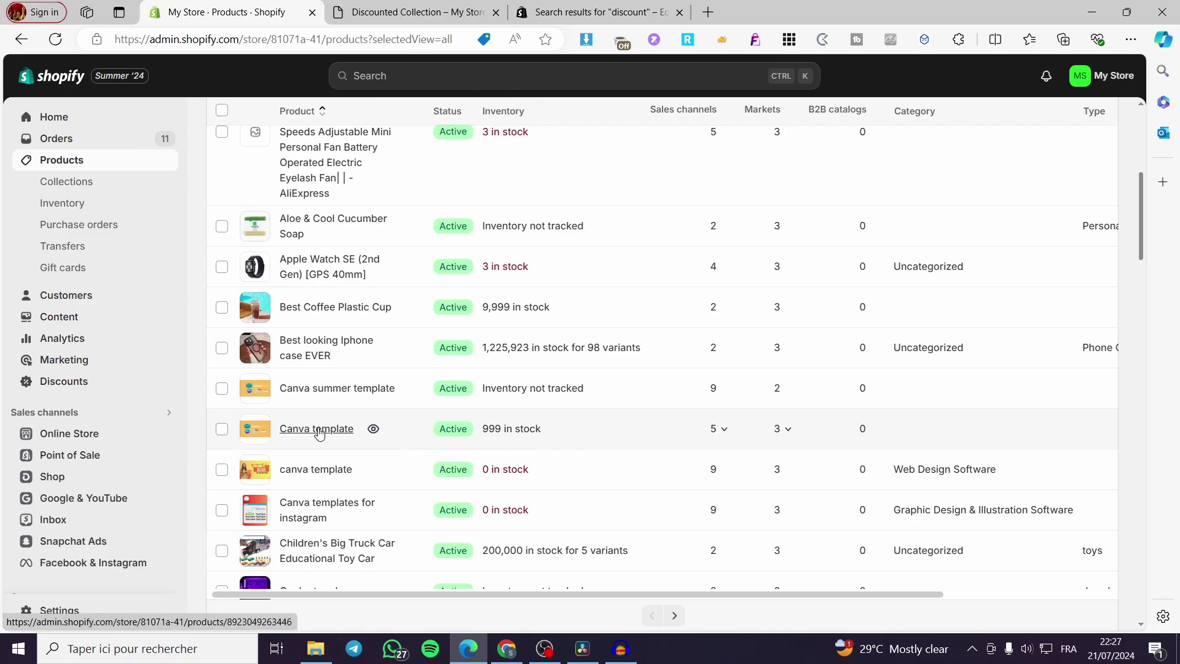
scroll(315, 430, down, 1)
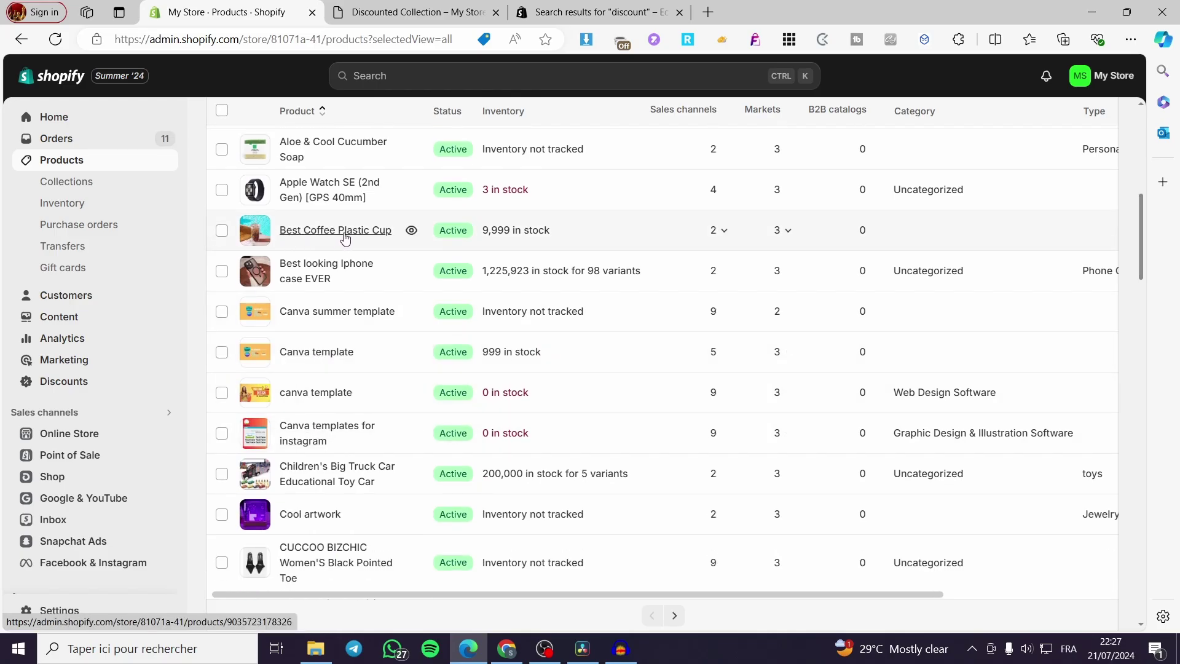
click(376, 236)
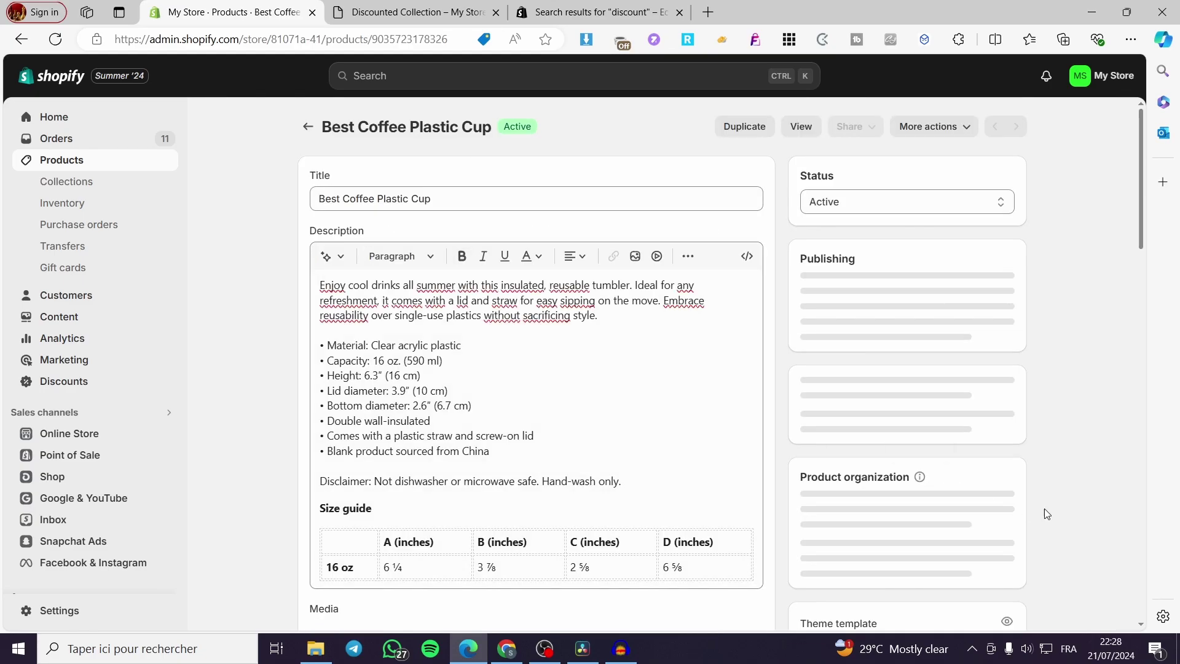
Step: Add the tag "discounted" to the Best Coffee Plastic Cup and save the product
scroll(1013, 498, down, 5)
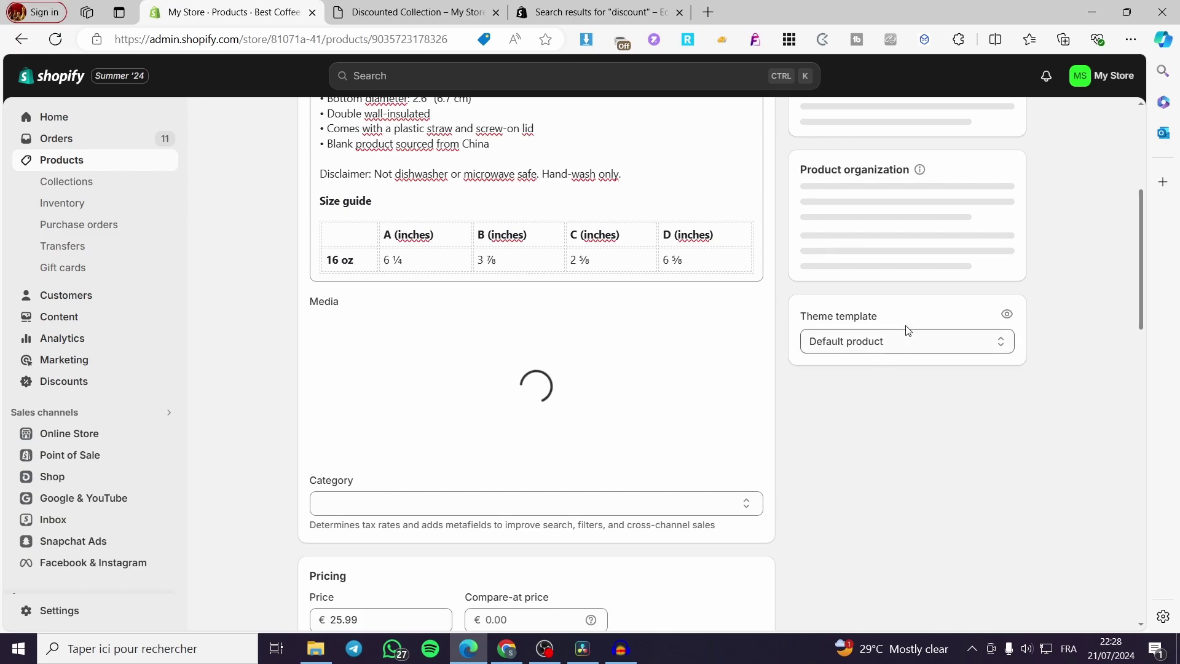
scroll(956, 348, up, 2)
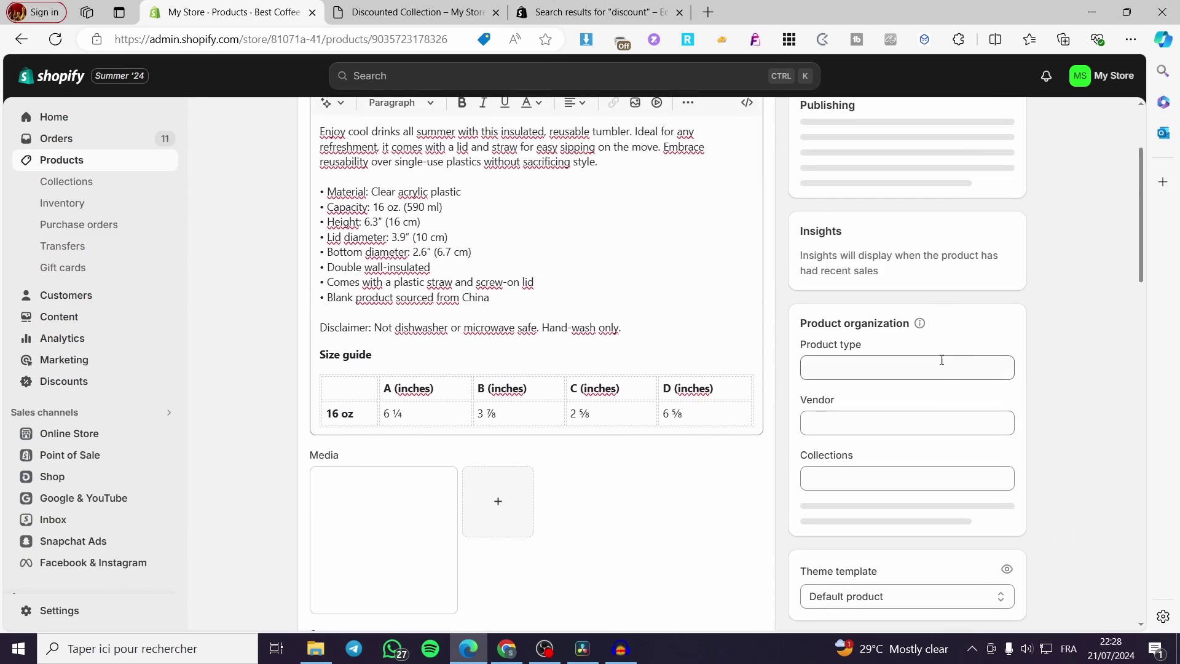
scroll(865, 547, down, 1)
click(866, 518)
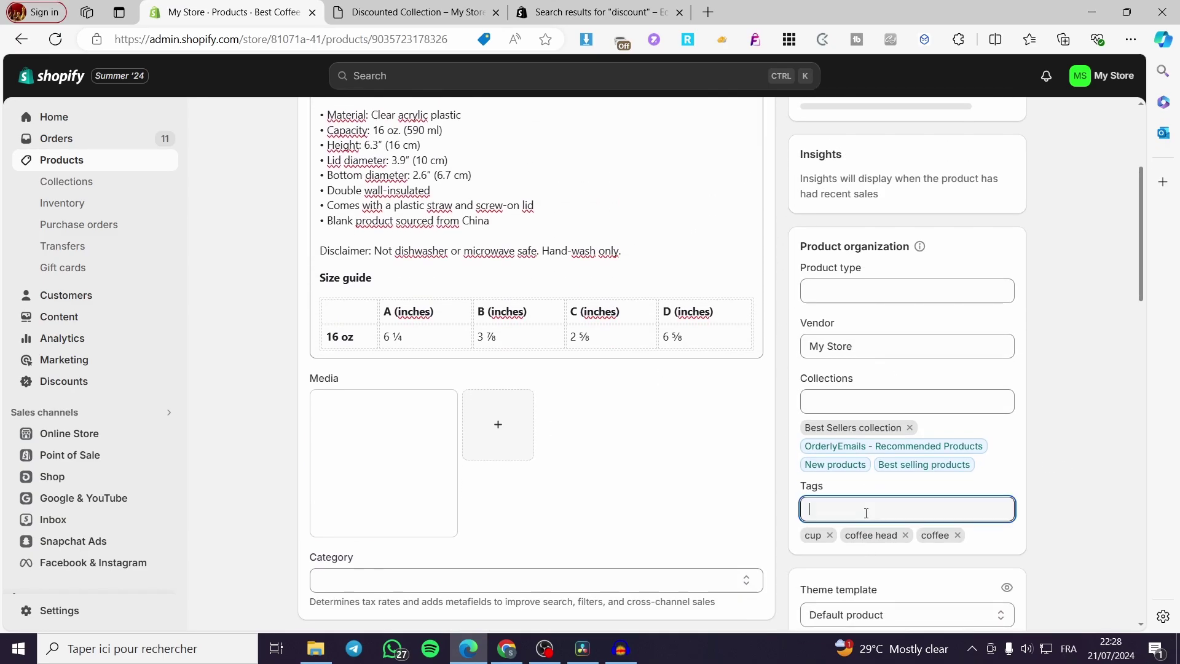
text(d)
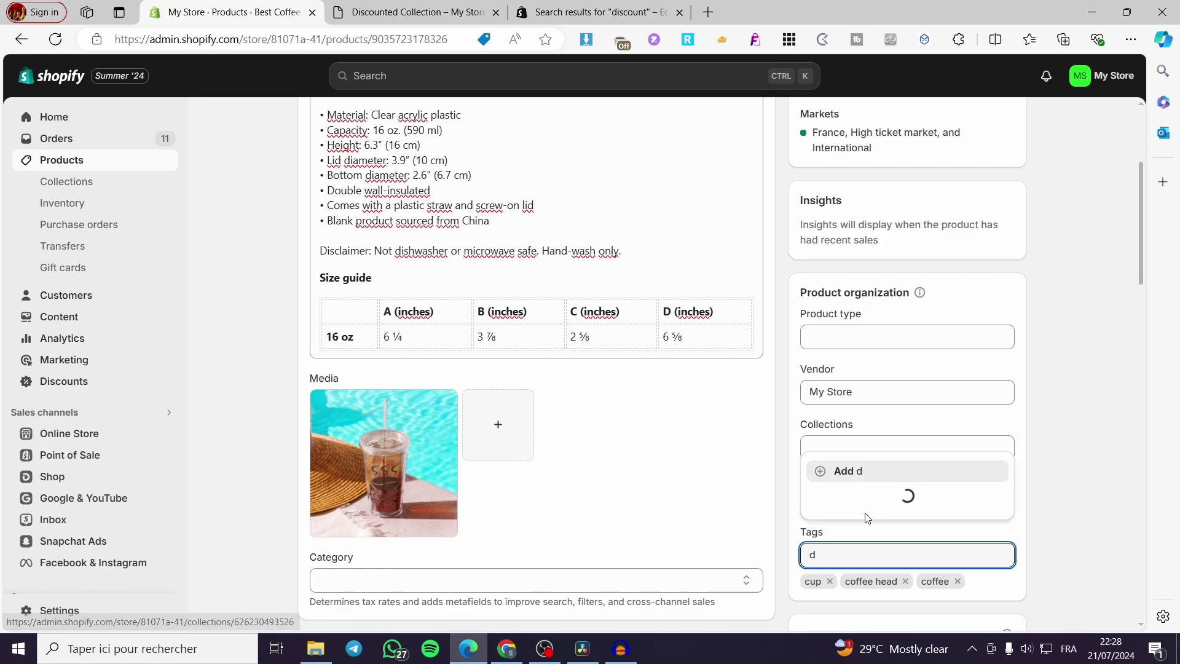
text(isc)
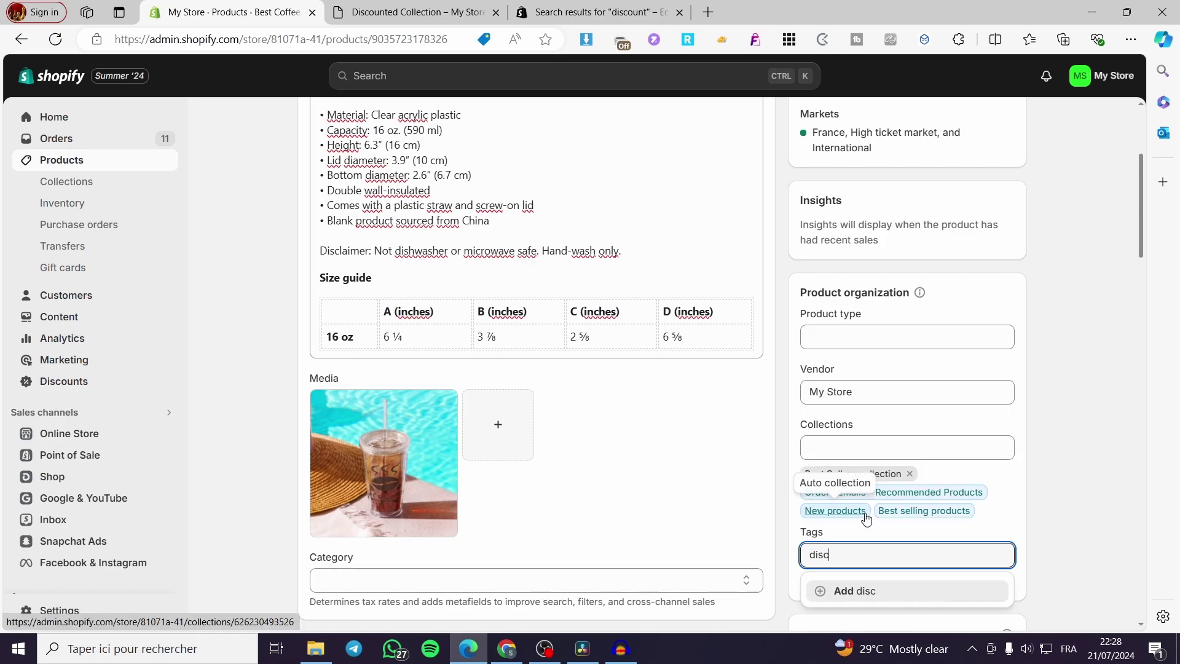
text(ounr)
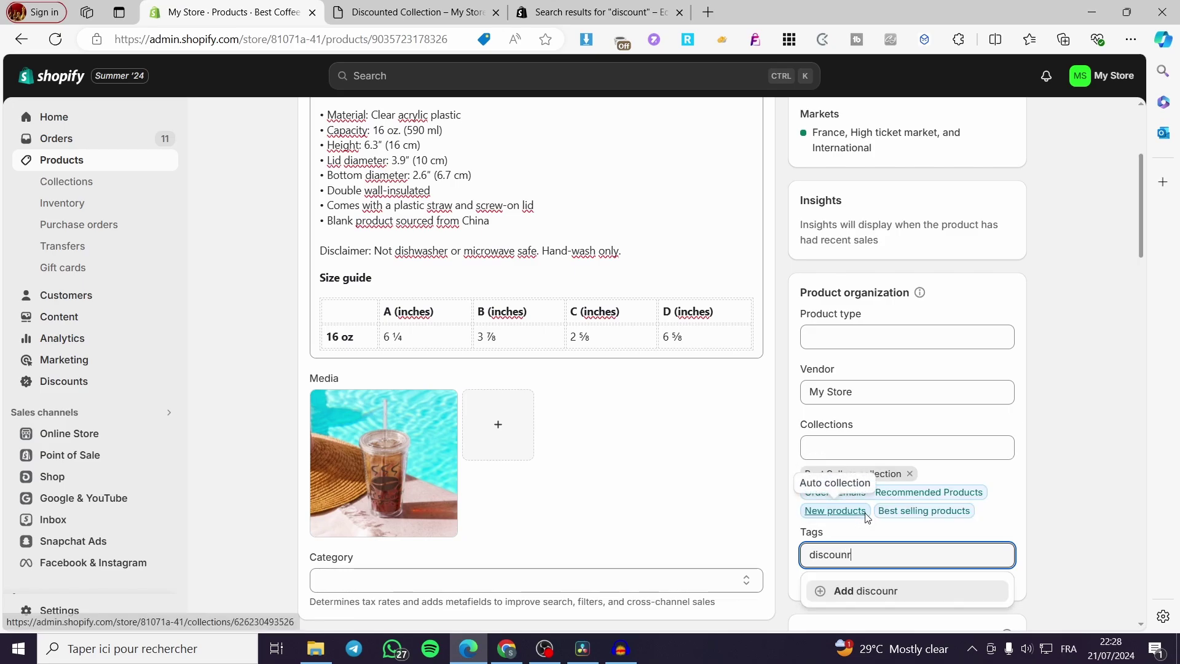
key(BackSpace)
text(ted)
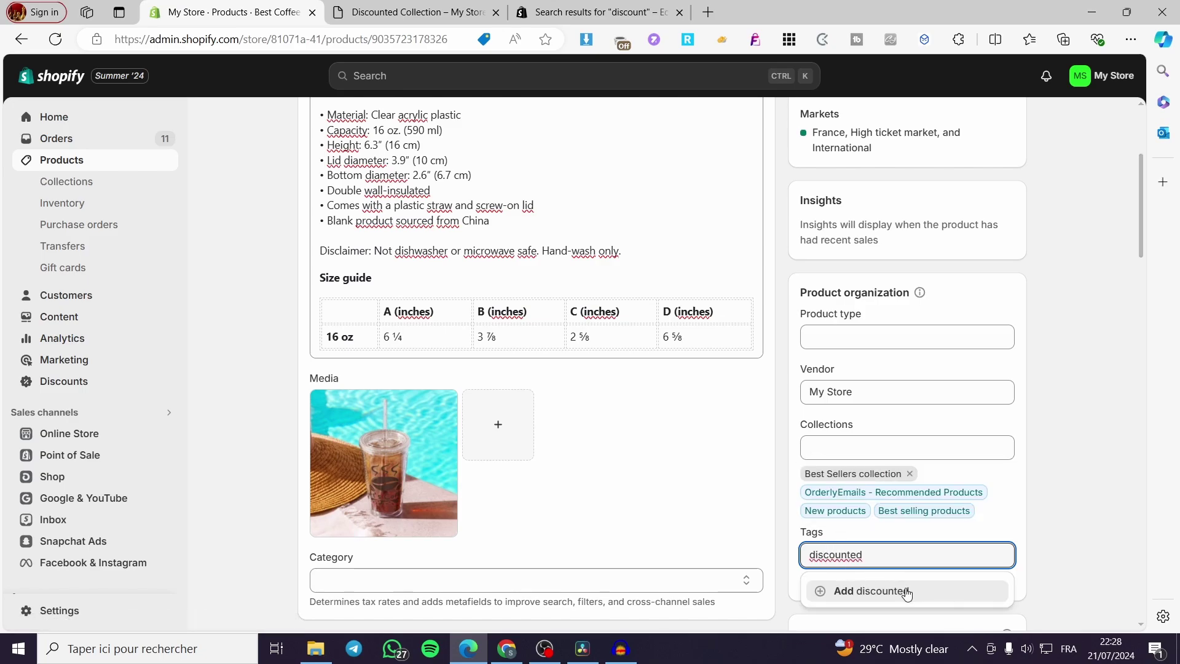
click(904, 591)
scroll(1039, 567, down, 1)
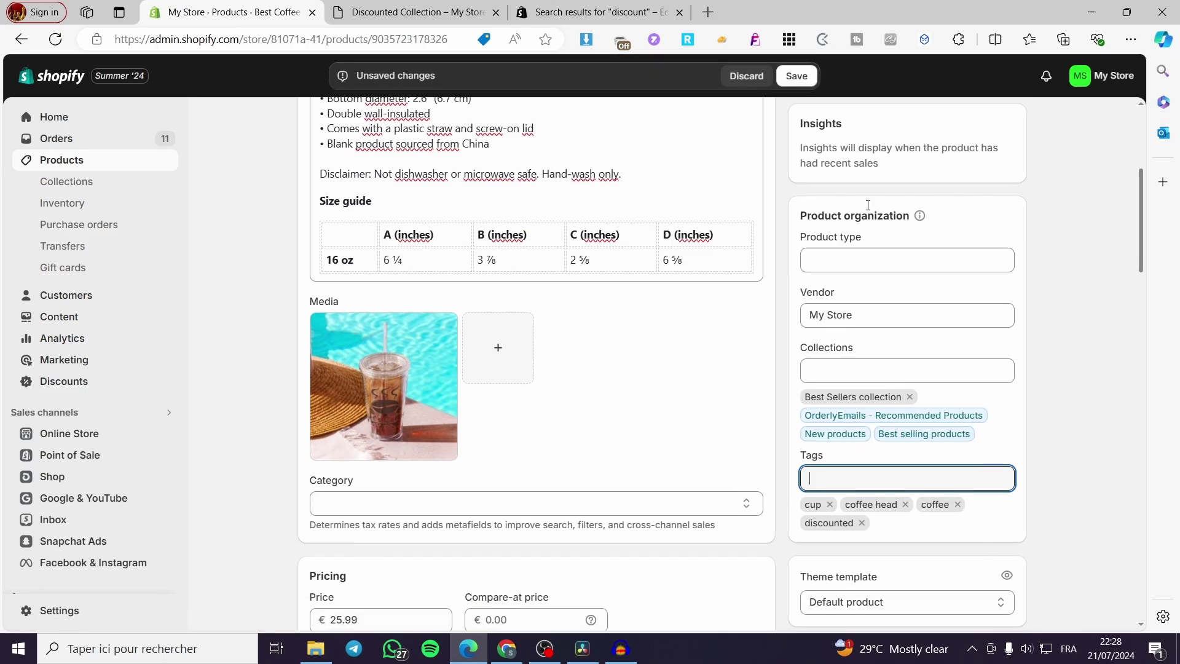
click(796, 75)
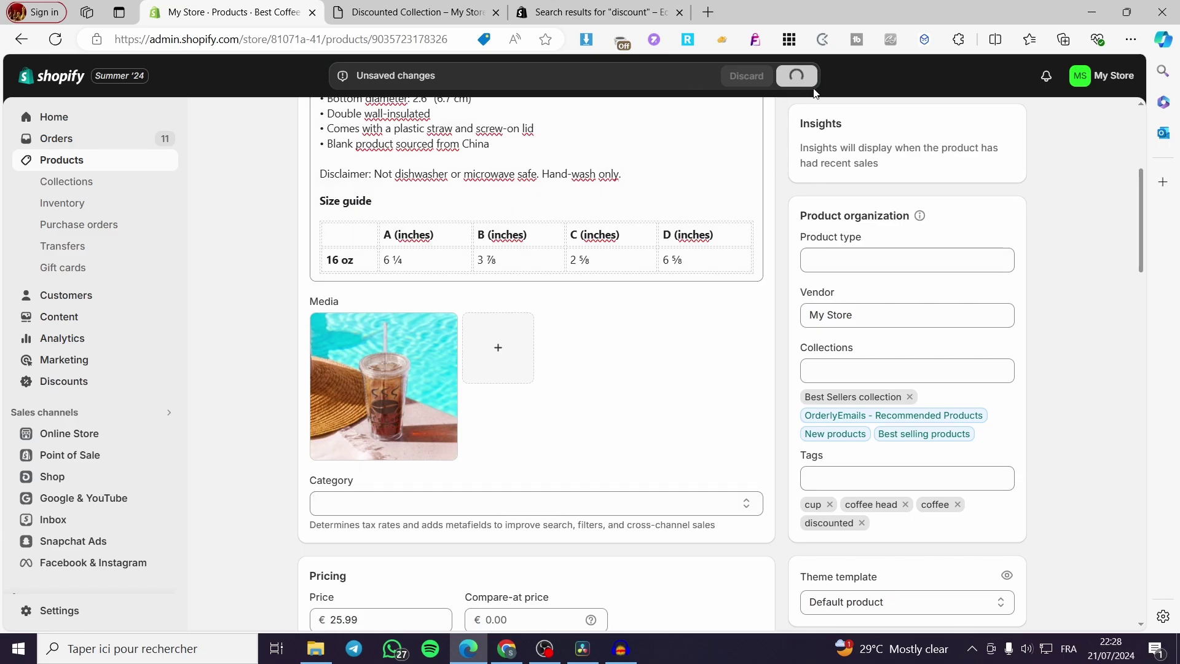
Step: Open the Auto discount collection and view its products on the online store page
click(63, 188)
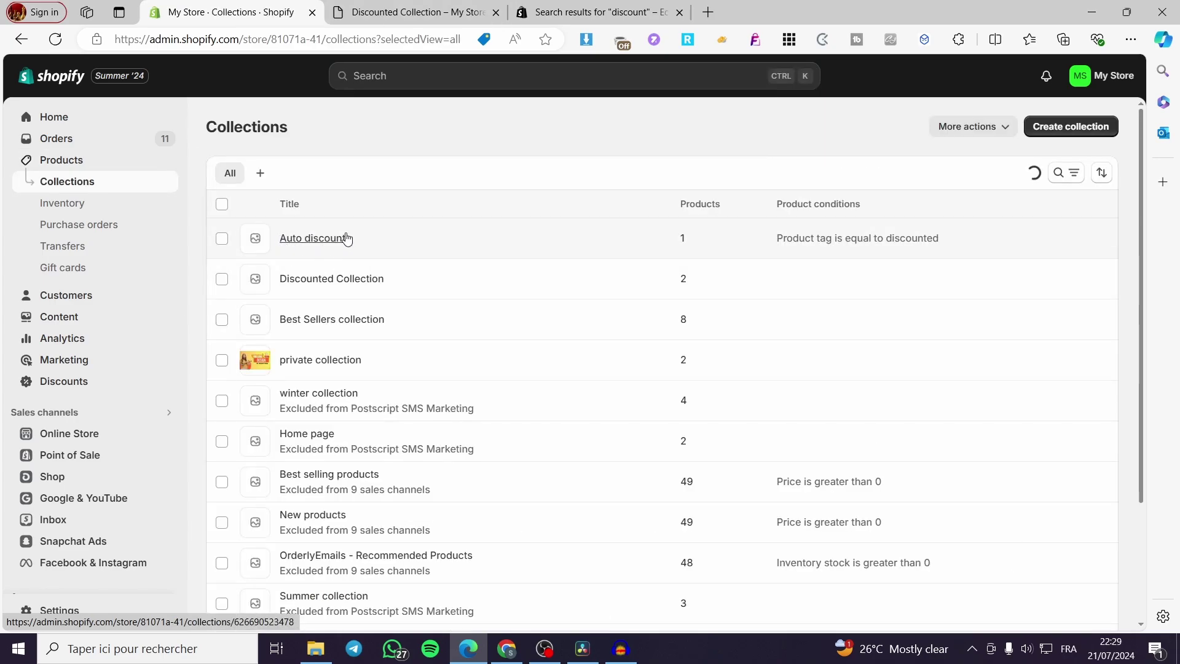
click(343, 238)
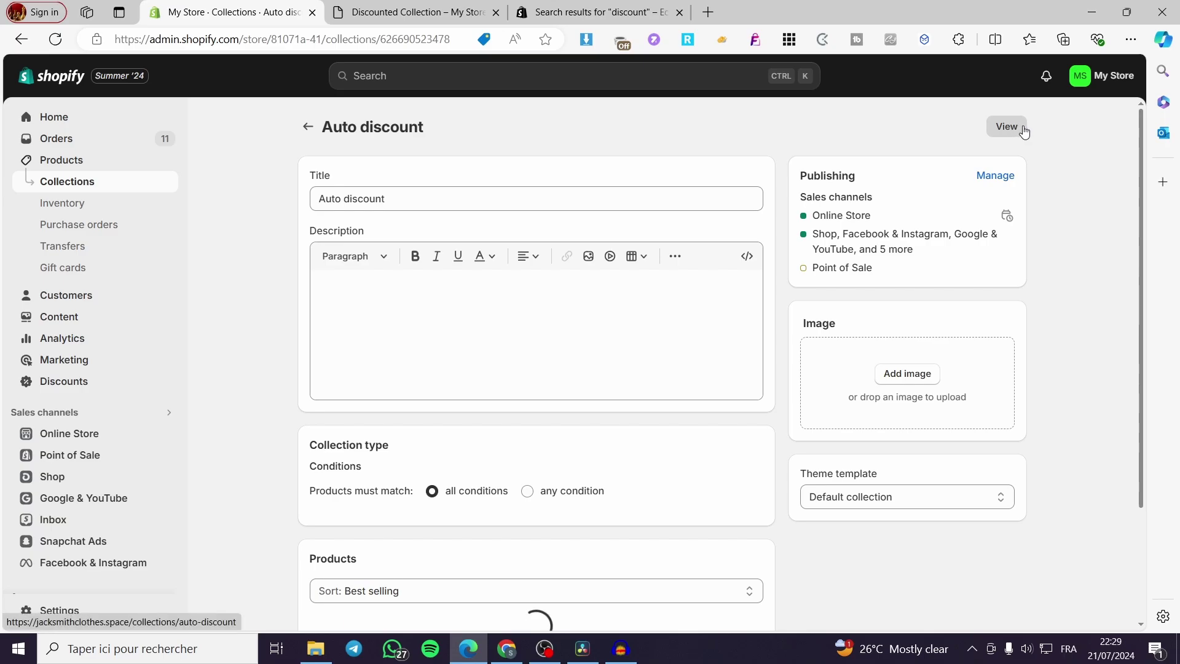
click(1013, 127)
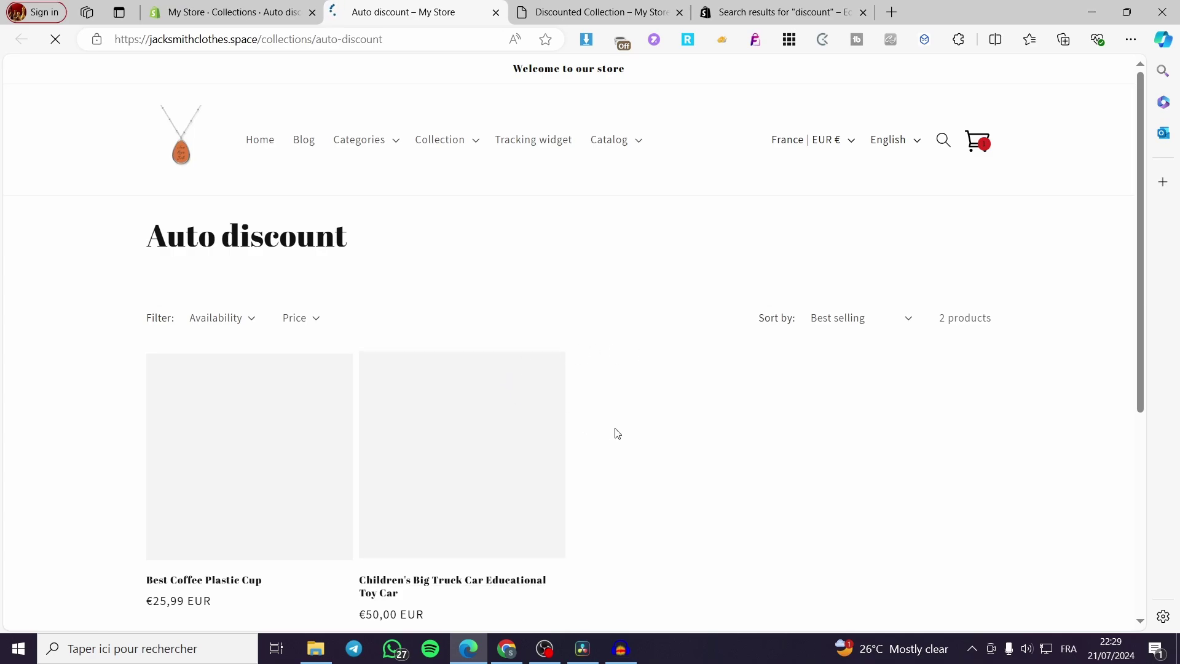
scroll(617, 433, down, 3)
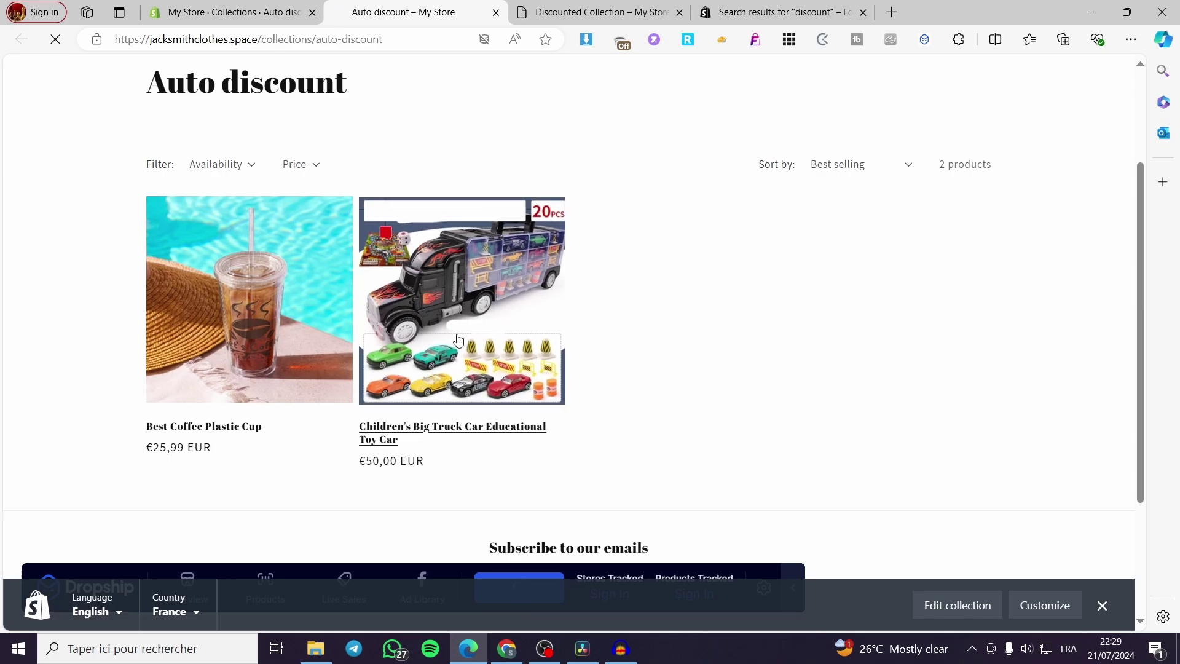
Step: Return to the store admin and start creating an amount off products discount
click(236, 11)
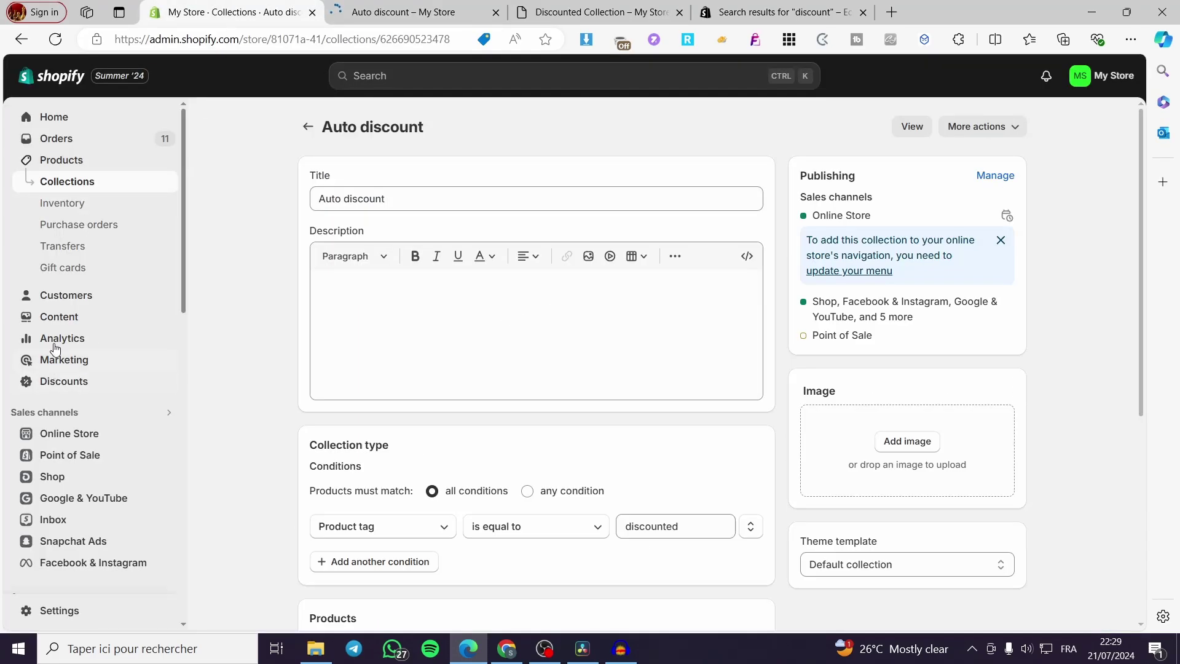
click(69, 379)
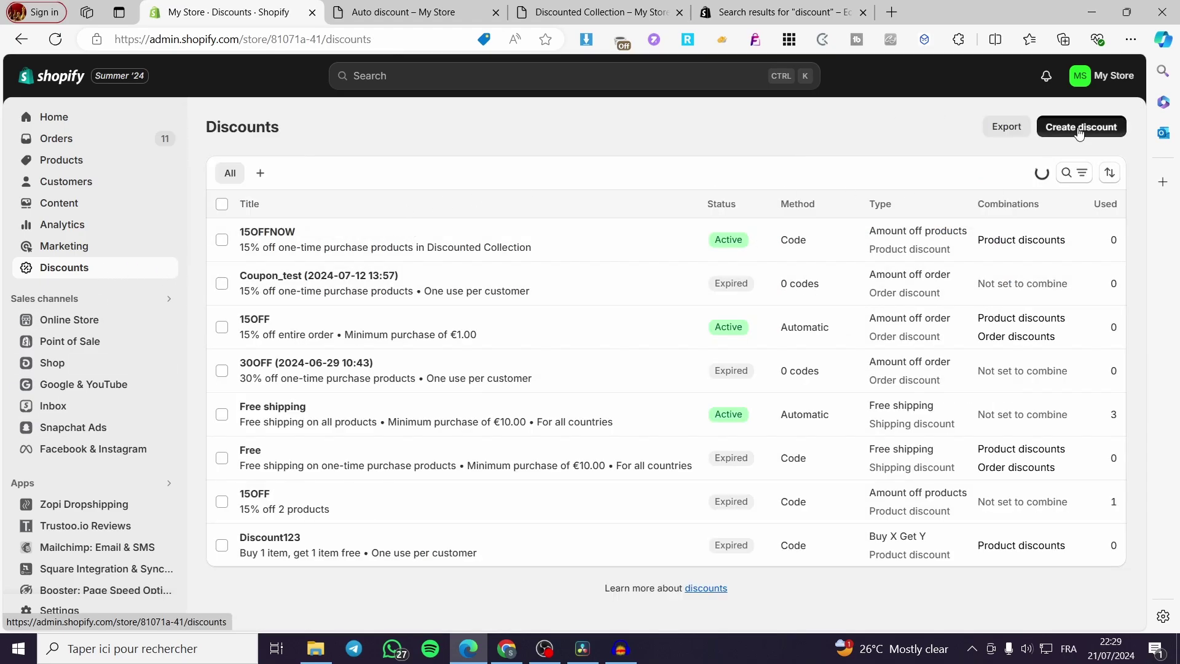
click(1078, 129)
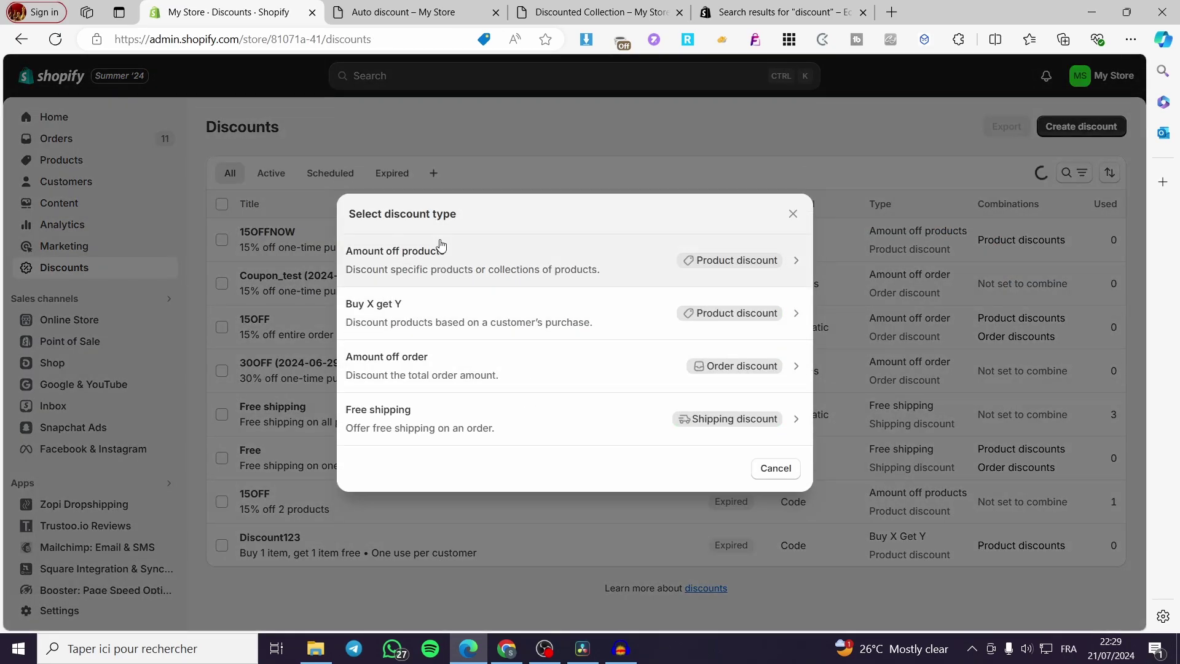
click(441, 246)
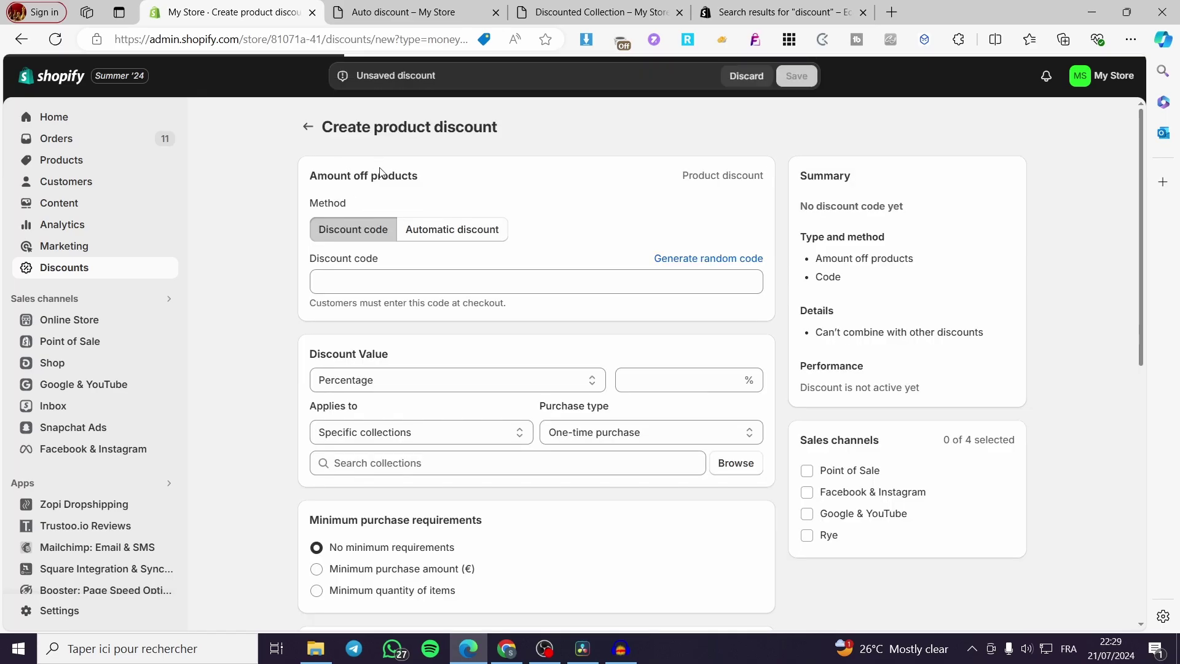
Step: Set the discount code to 15OFFNOW2 with a 15% value and copy the code
click(424, 286)
click(408, 338)
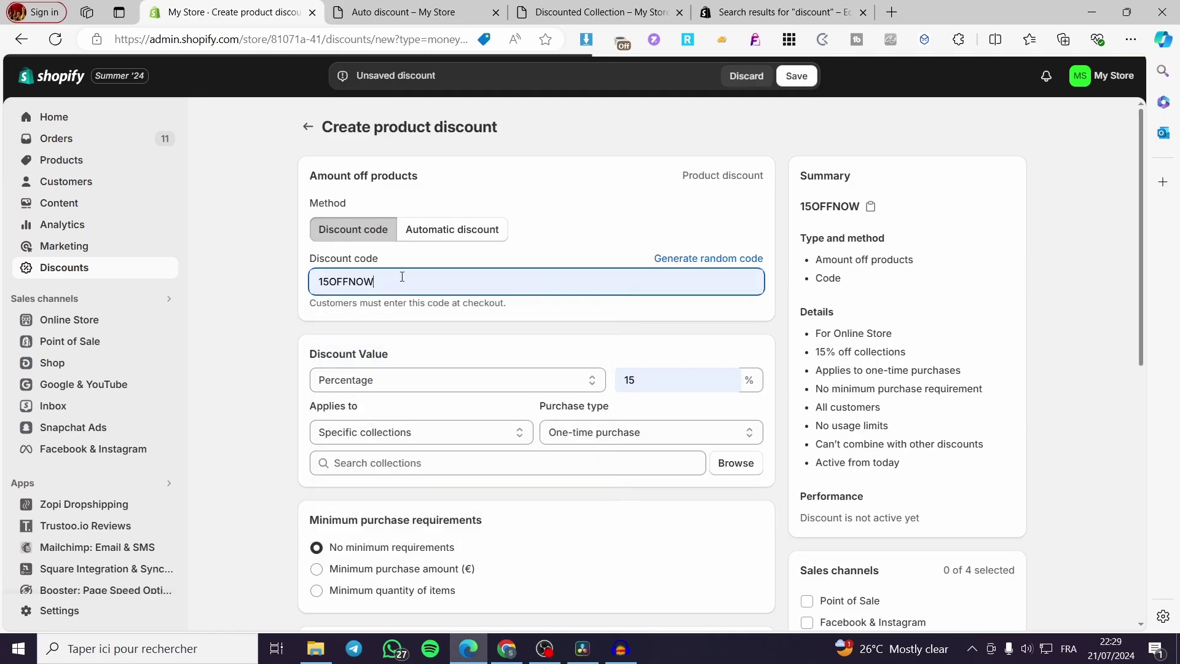
text(2)
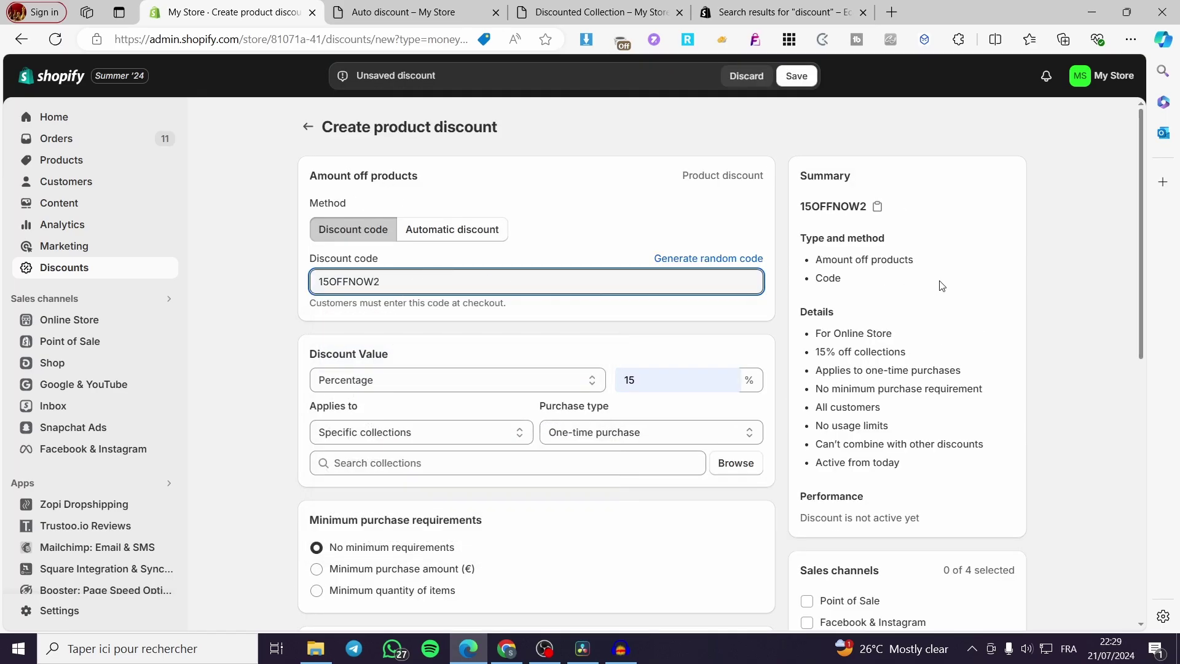
click(1032, 258)
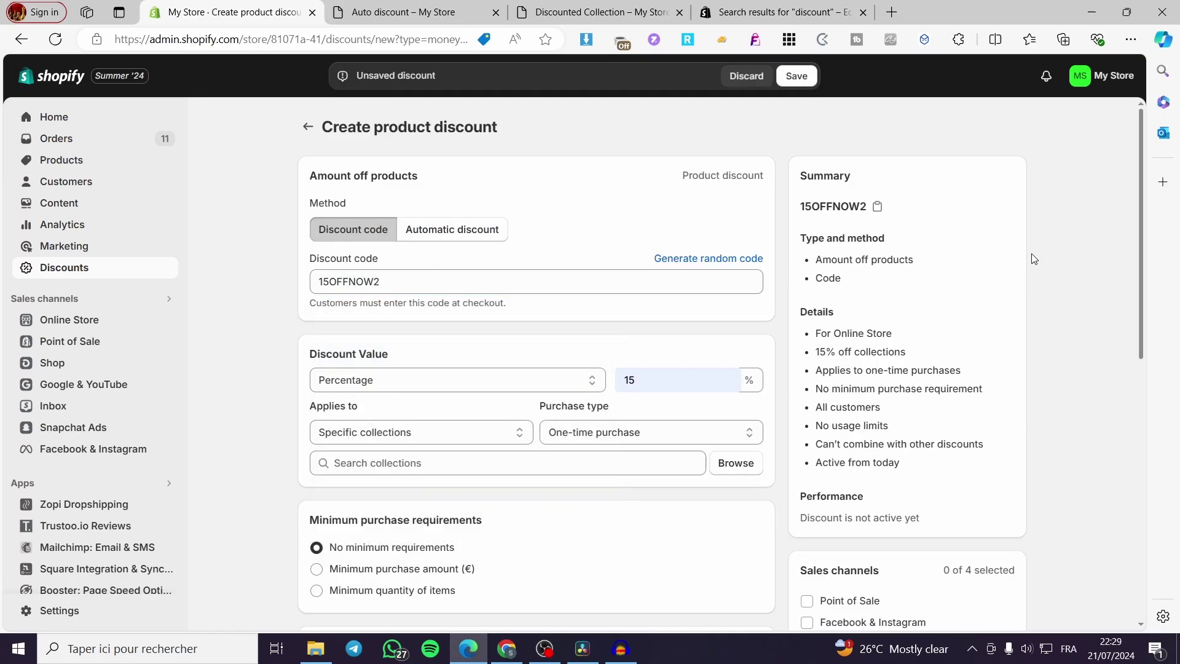
click(877, 206)
Step: Allow the code to combine with product discounts, apply it to the Auto discount collection, and save the discount
scroll(543, 345, down, 9)
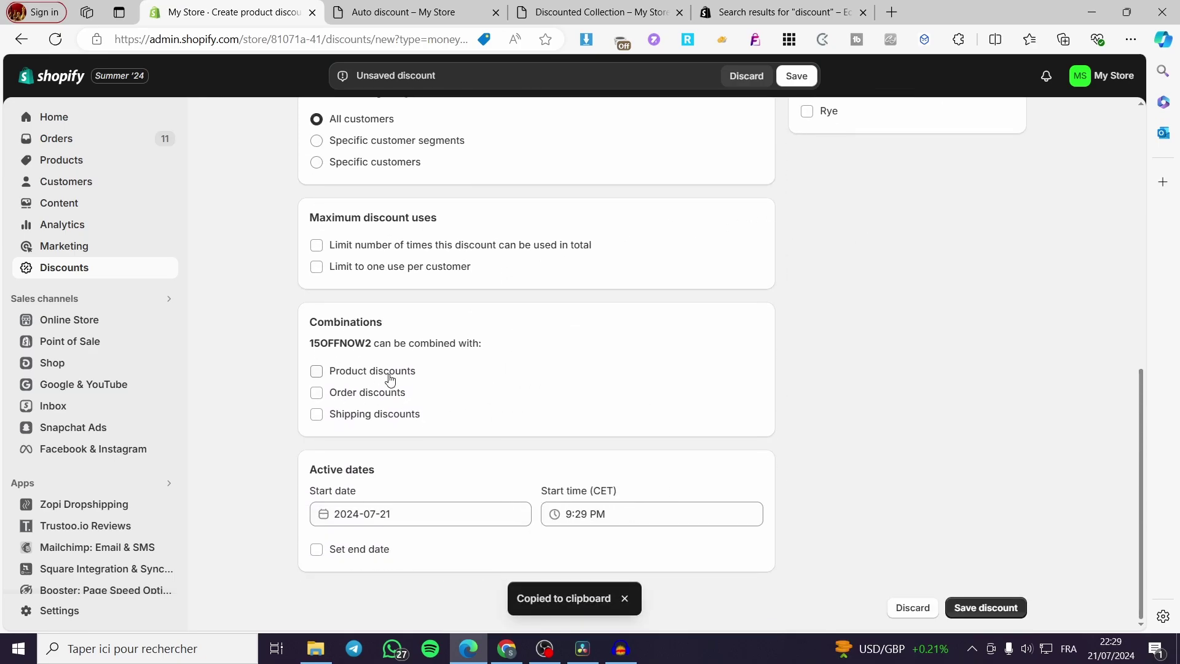
click(378, 371)
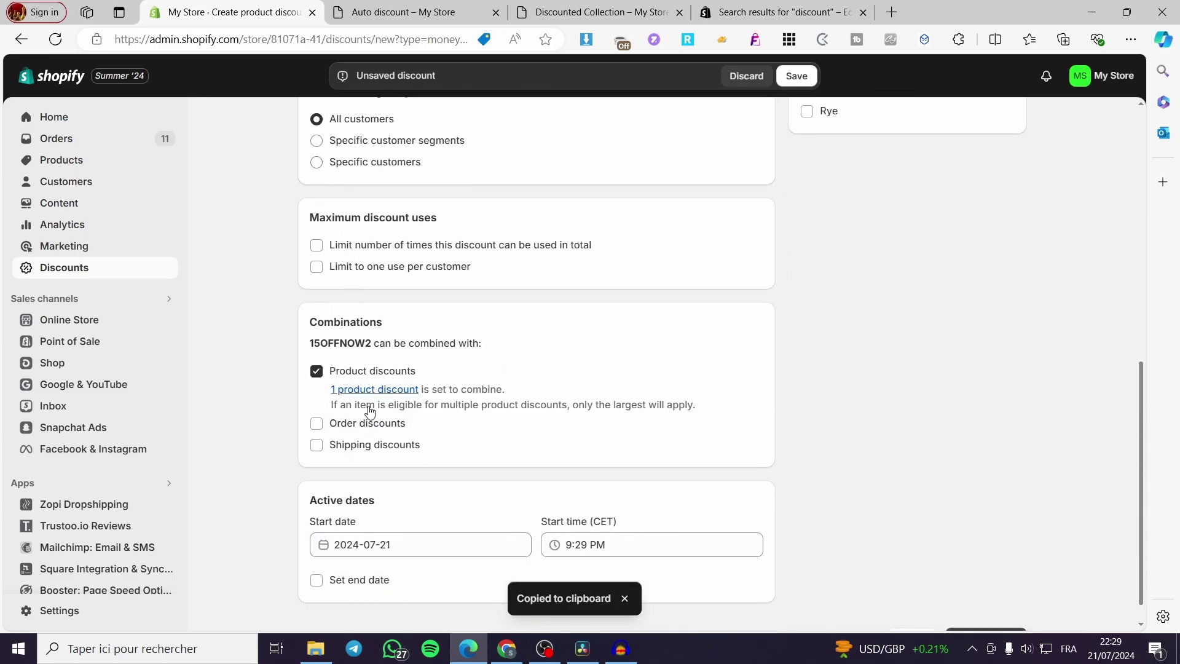
scroll(369, 408, up, 8)
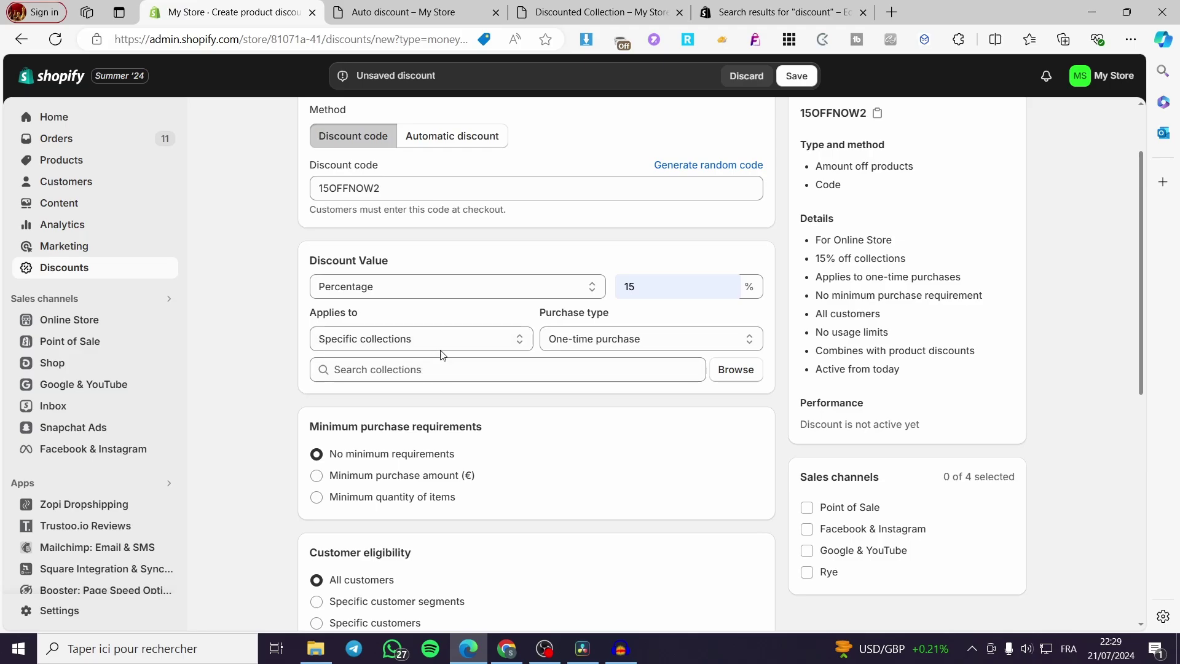
click(381, 369)
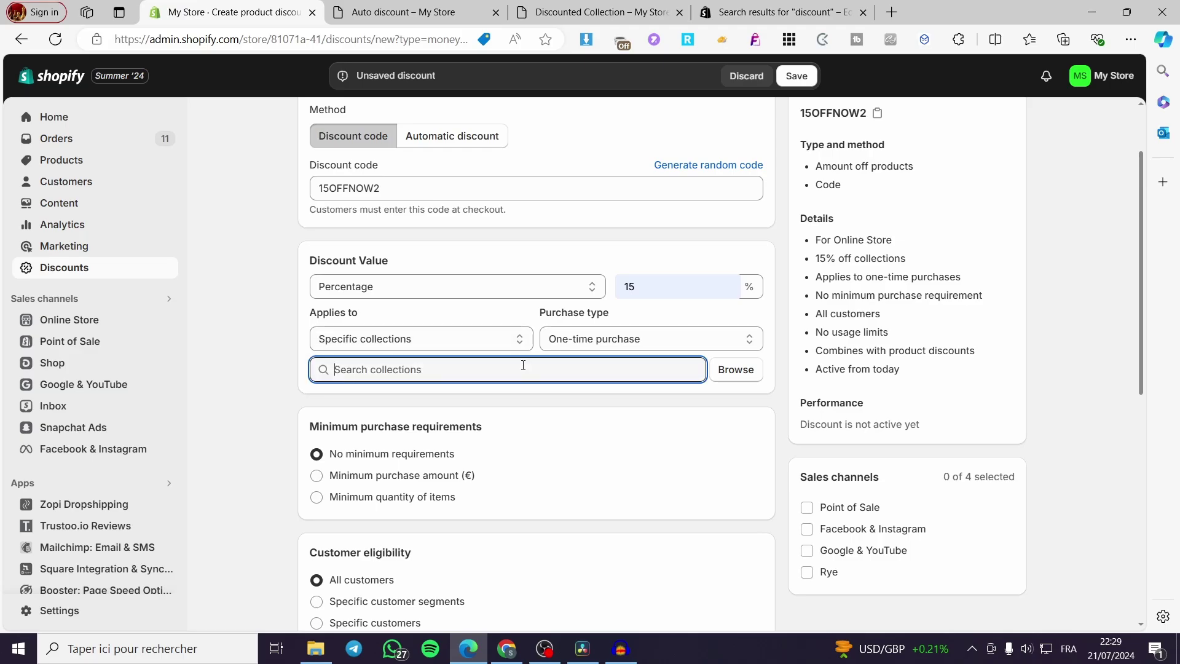
click(735, 369)
click(362, 285)
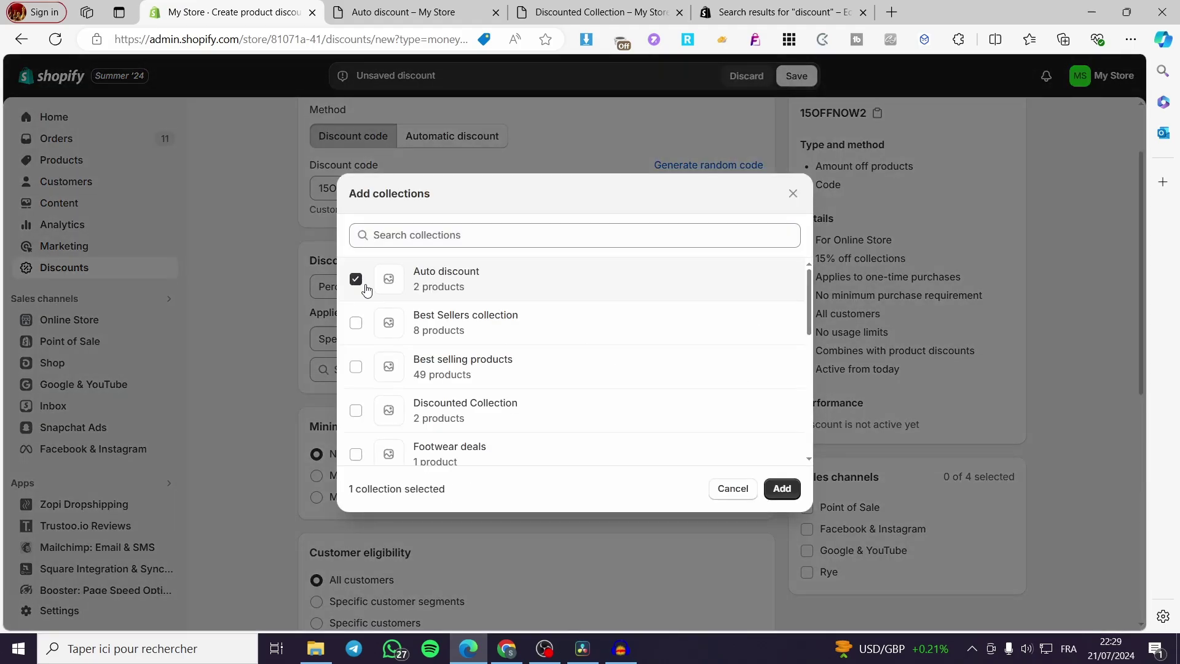
click(782, 488)
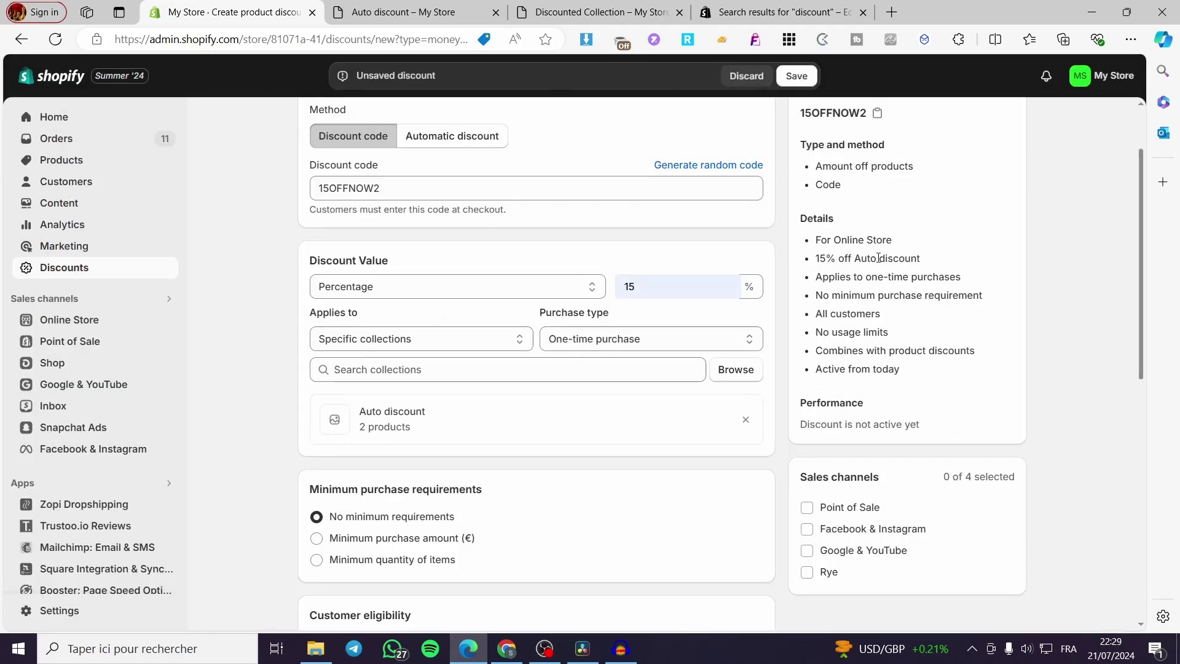
click(796, 76)
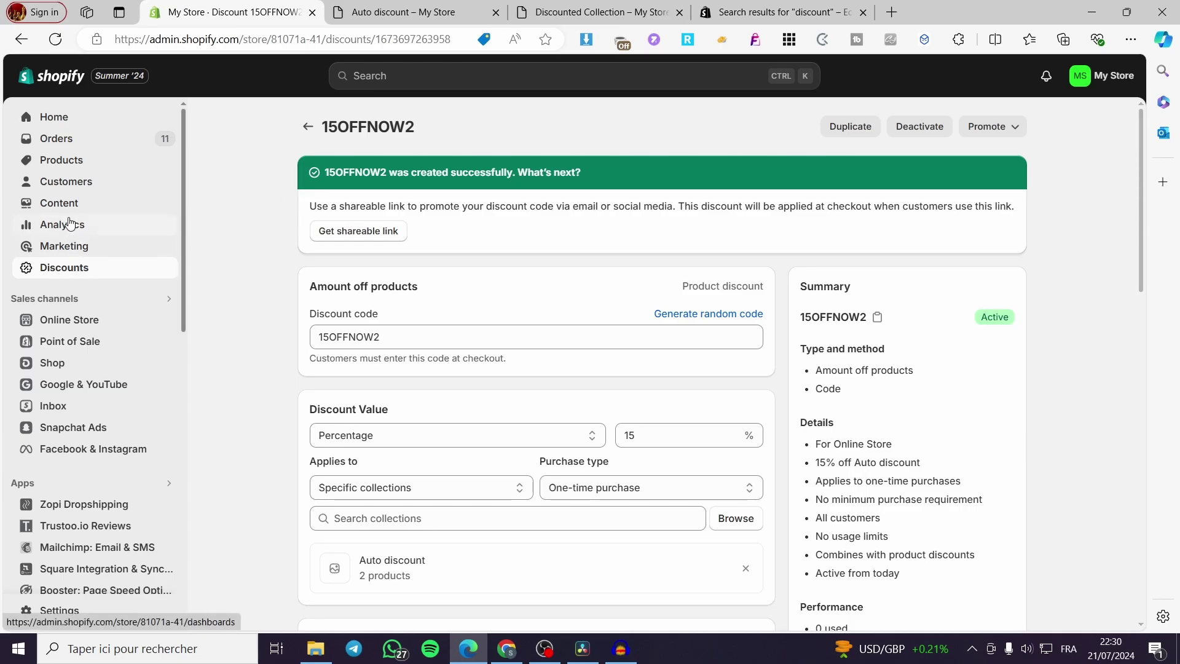
Step: View the Discounted Collection on the online store page and open the shopping cart
click(73, 160)
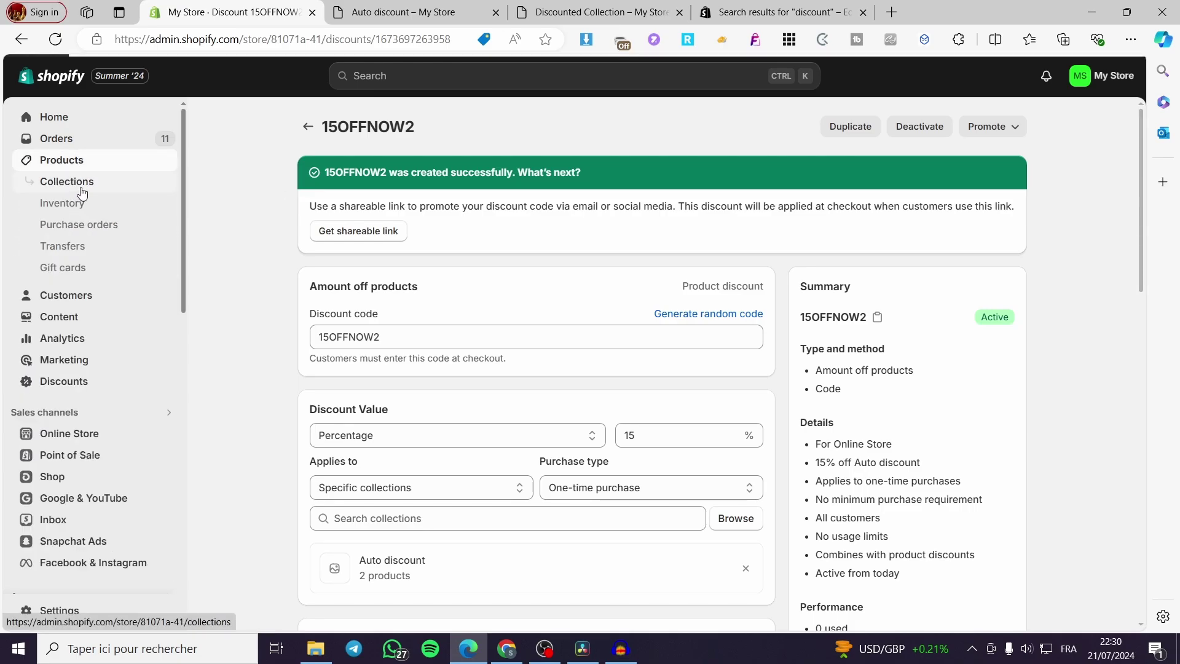
click(77, 184)
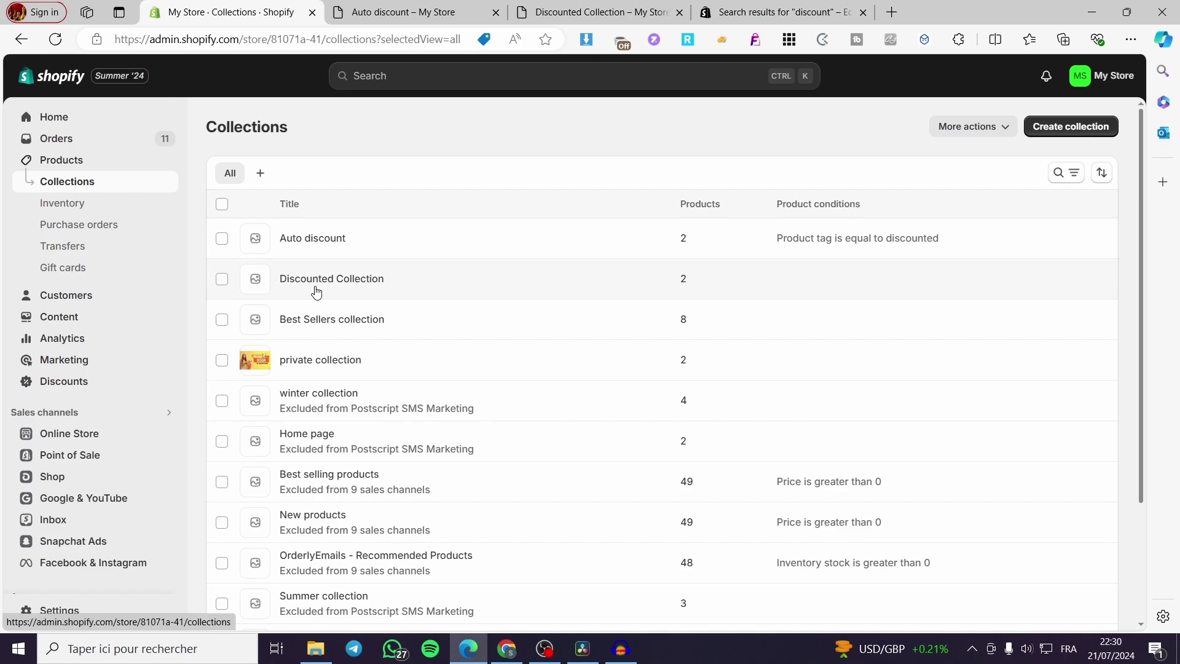
click(309, 292)
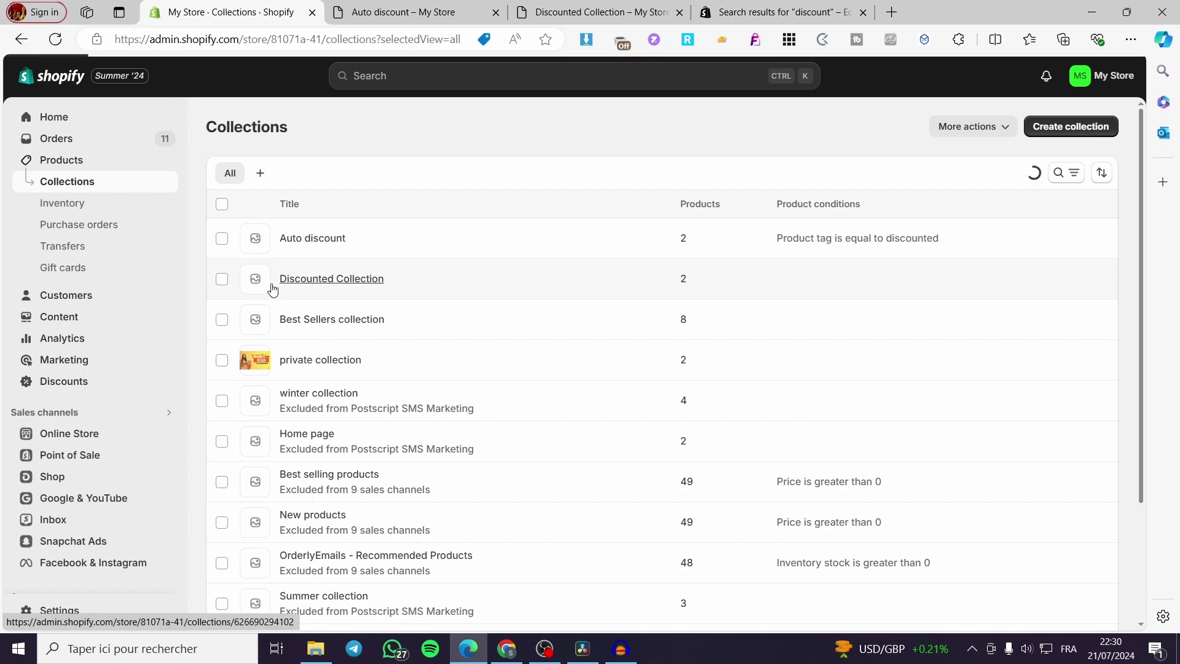
click(910, 126)
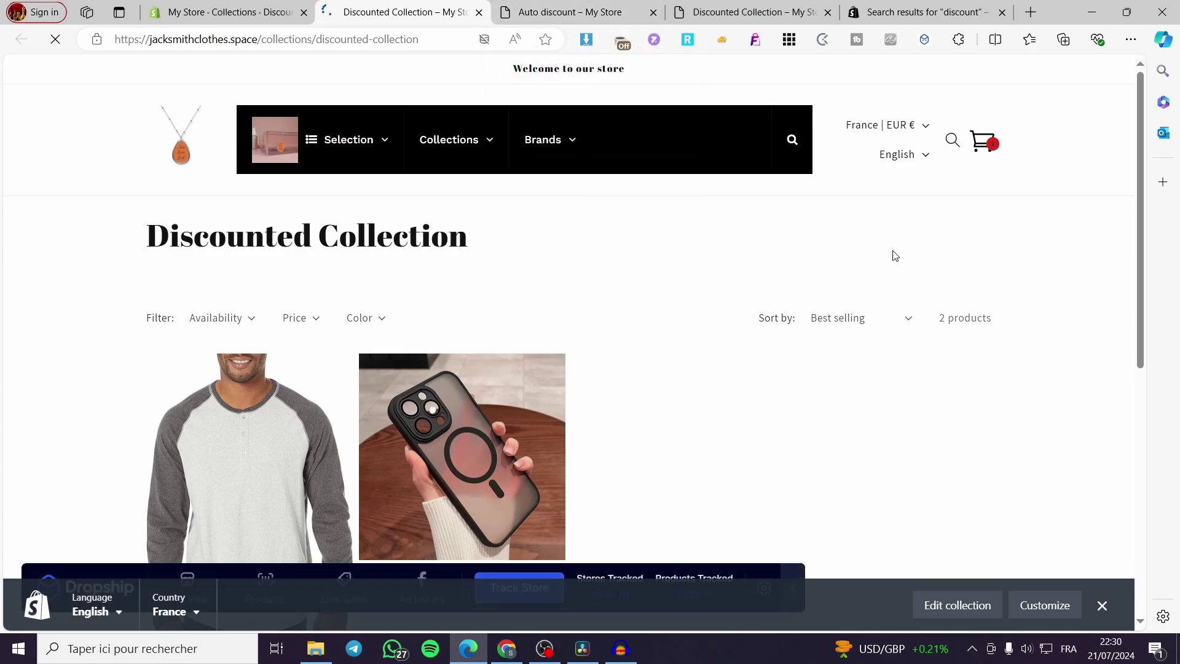
click(984, 142)
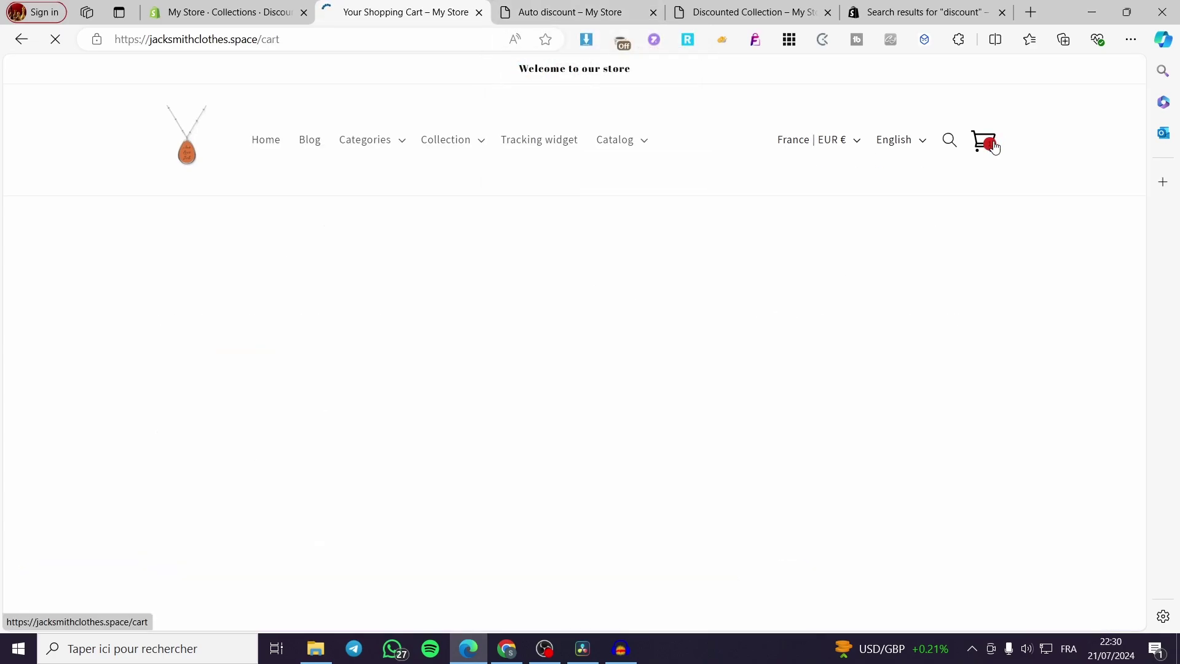
Step: Return to the Discounted Collection, add the blue "Sweater Weather Staple" to the cart, and dismiss the cart notification
scroll(891, 386, down, 1)
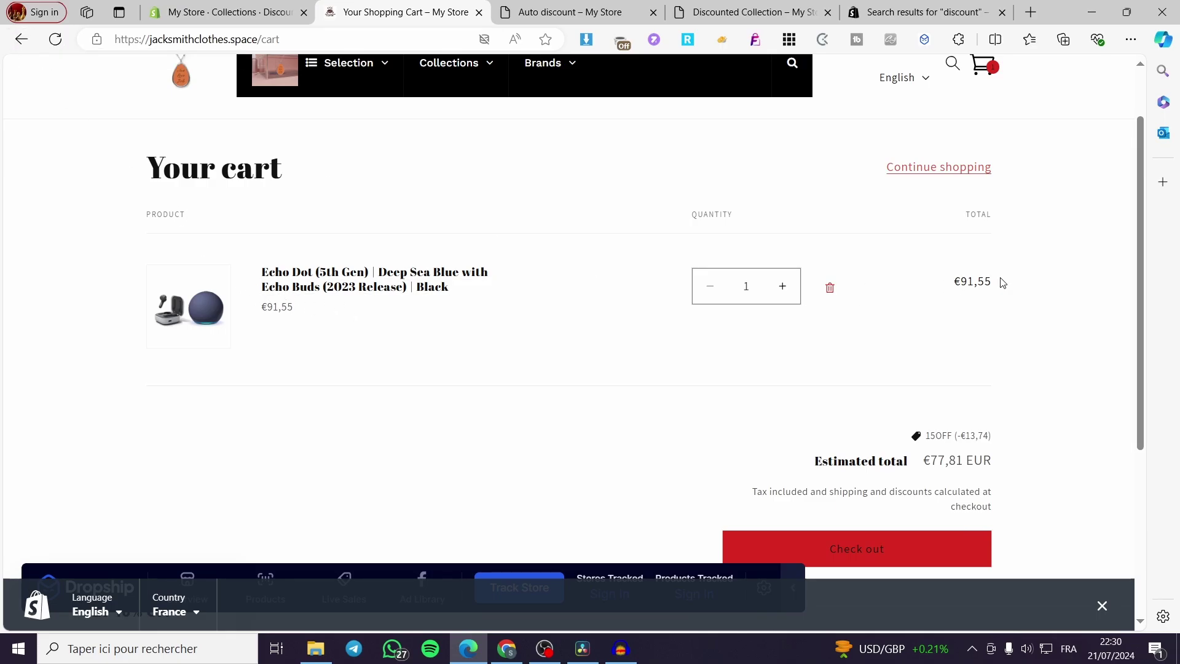
click(21, 39)
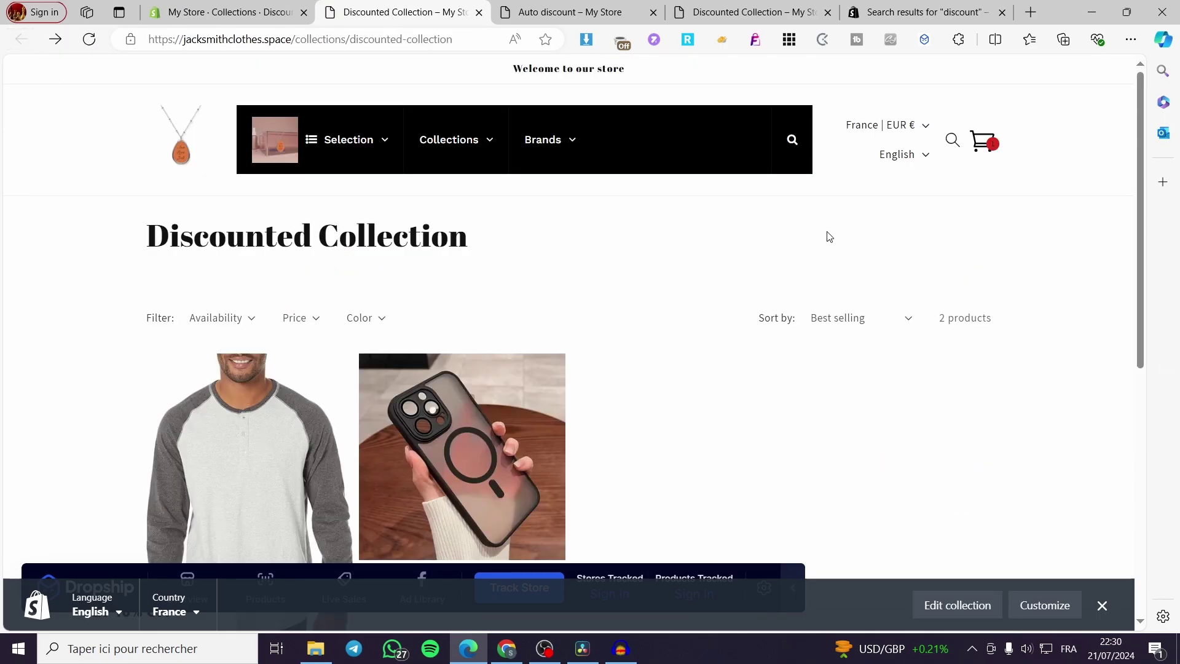
scroll(783, 347, down, 4)
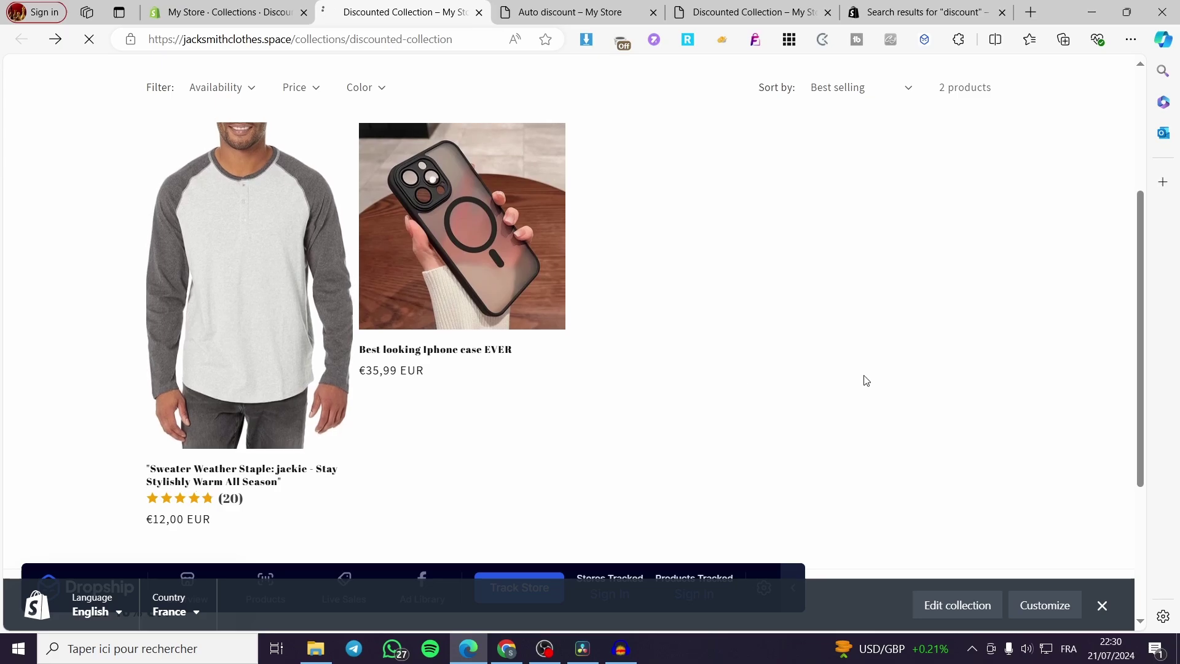
click(178, 330)
scroll(905, 510, down, 3)
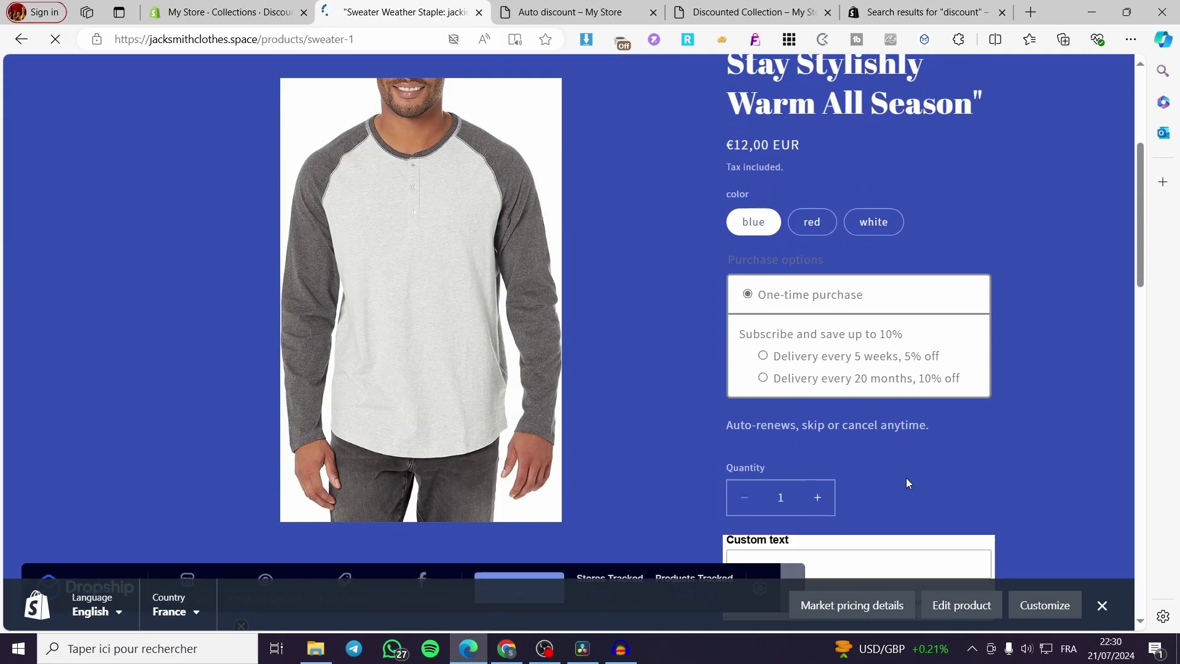
scroll(909, 483, down, 6)
click(883, 263)
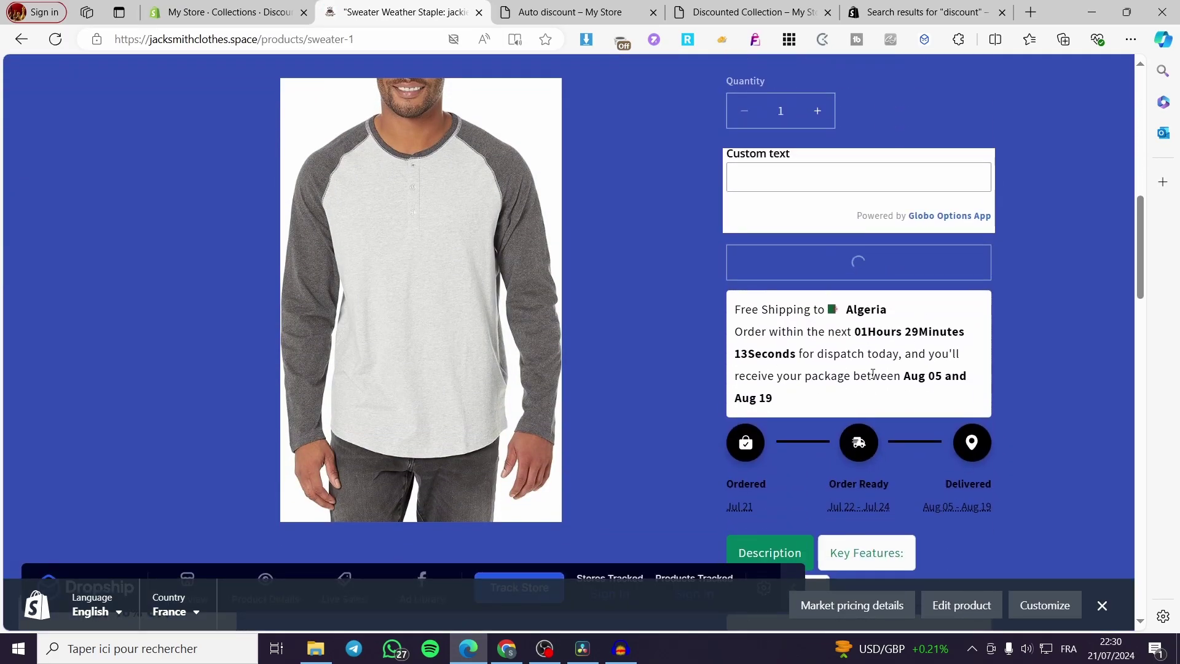
click(978, 184)
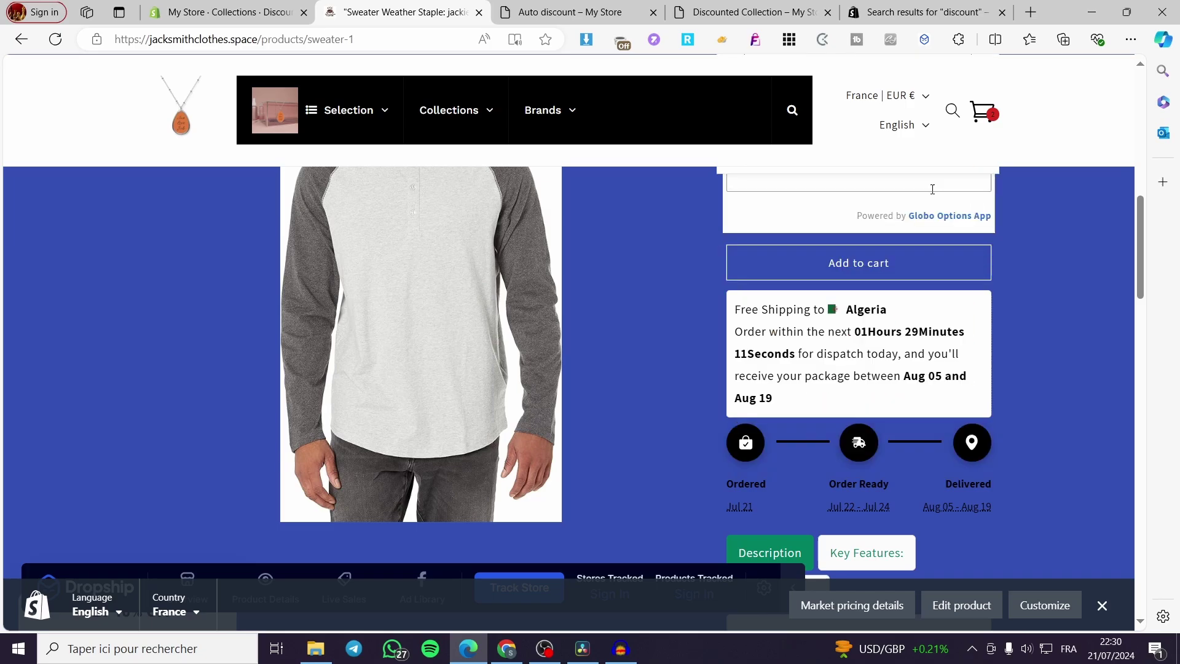
Step: Add the black IPhone12 version of "Best looking Iphone case EVER" from the Discounted Collection and view the cart
click(21, 38)
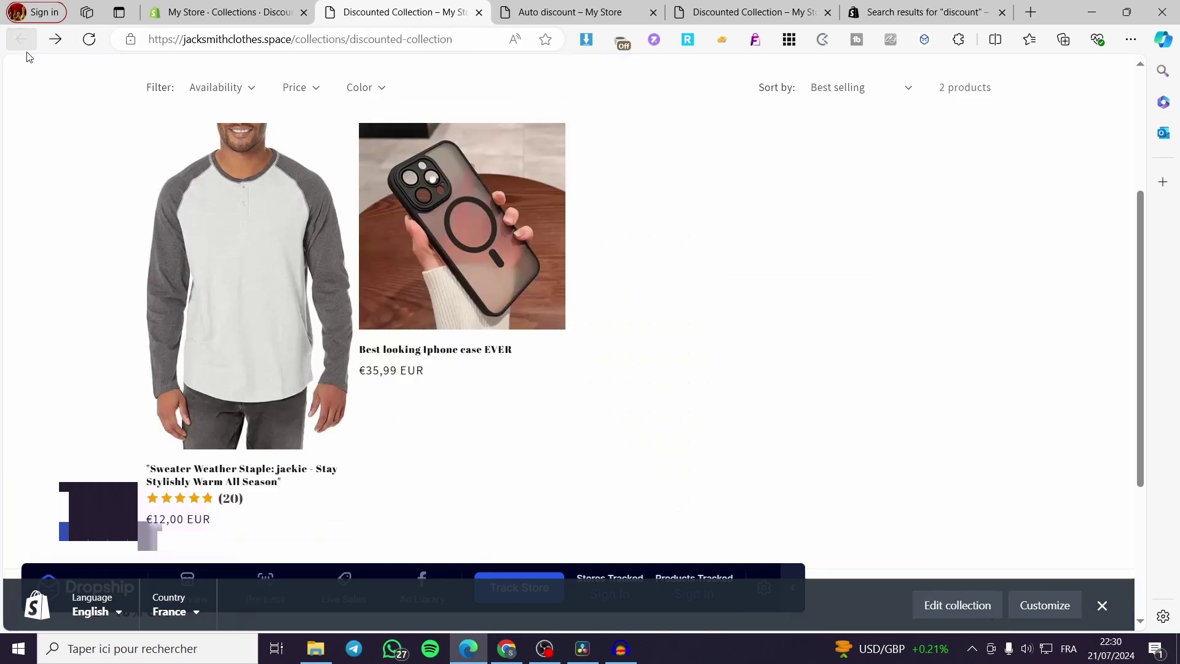
click(371, 362)
scroll(850, 439, down, 4)
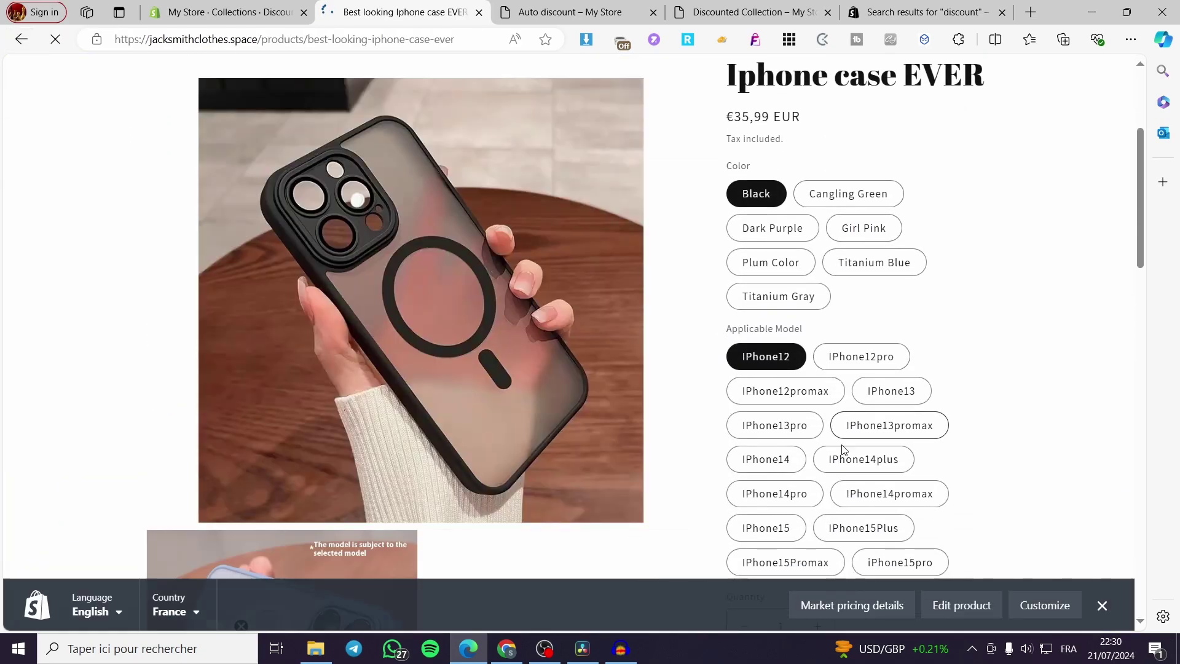
scroll(843, 449, down, 5)
click(879, 397)
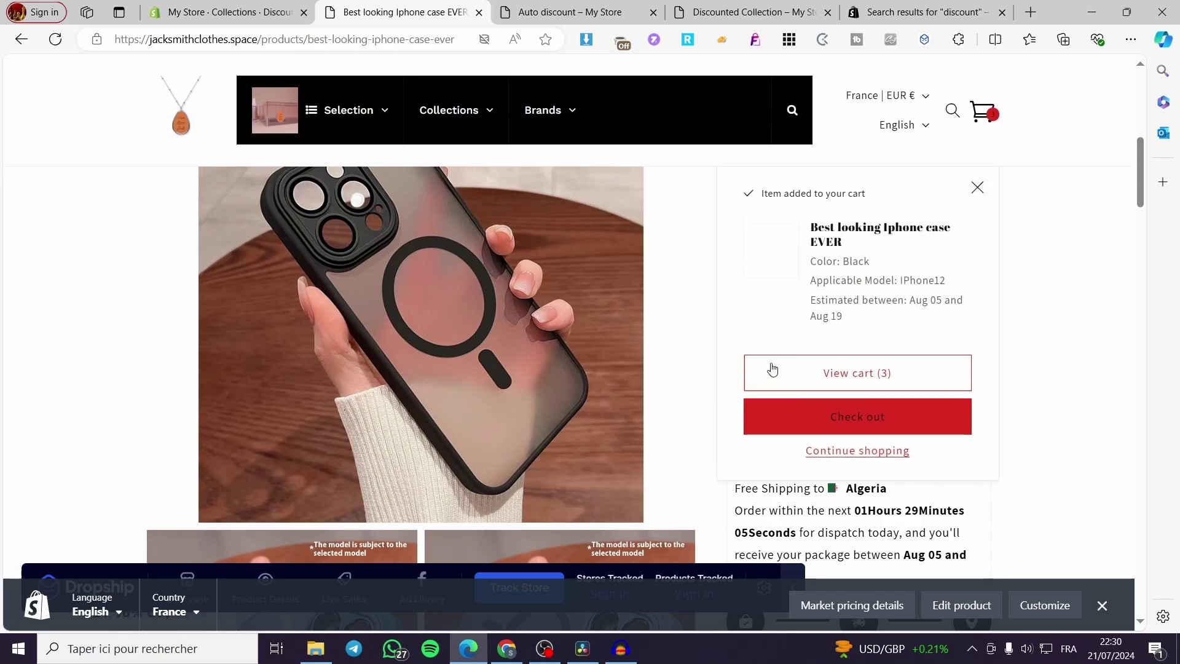
click(875, 378)
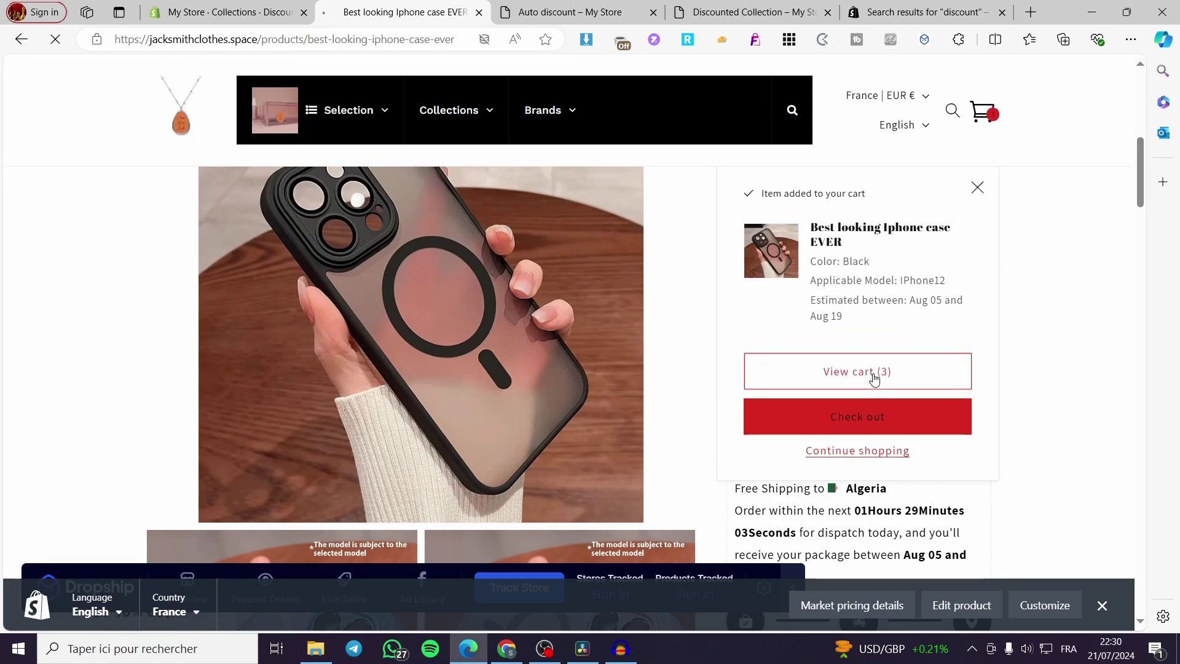
Step: Review the cart items and estimated total, dismiss the store preview bar, and proceed to checkout
scroll(430, 400, down, 3)
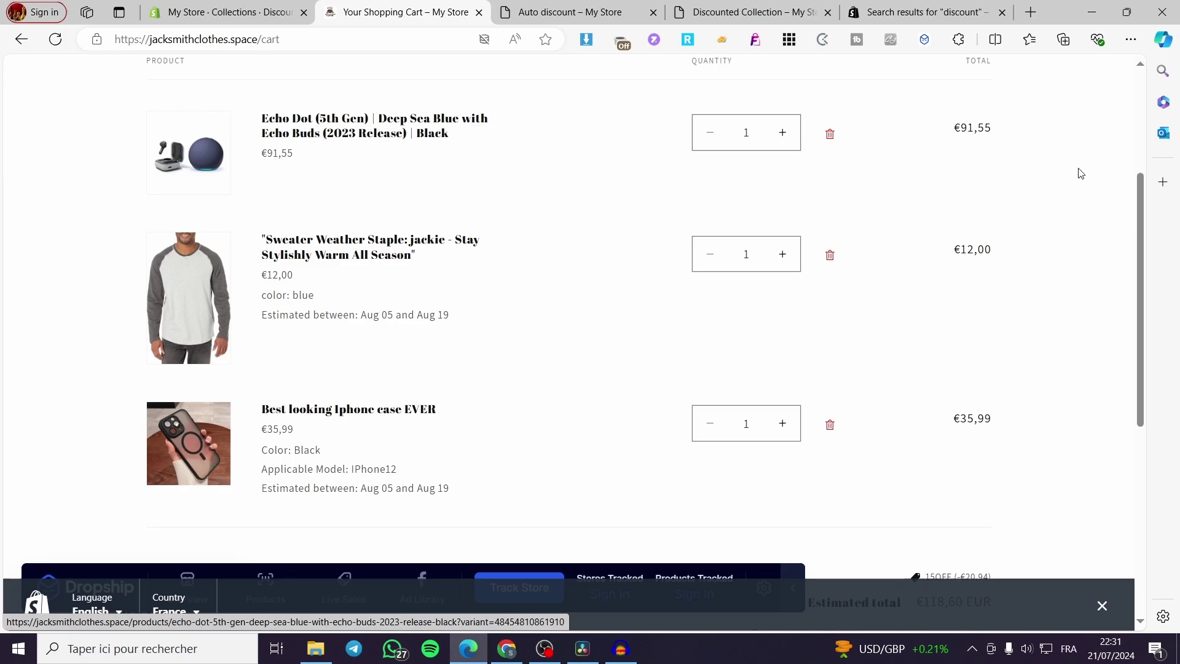
click(1101, 605)
scroll(996, 528, down, 4)
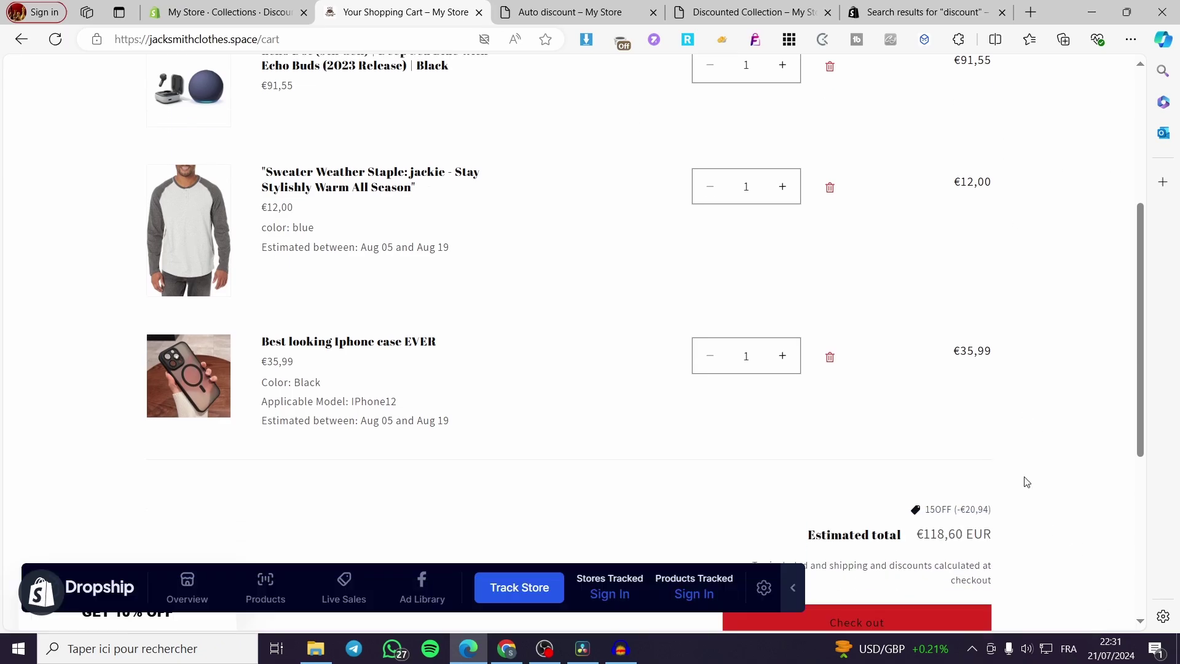
scroll(1025, 478, down, 2)
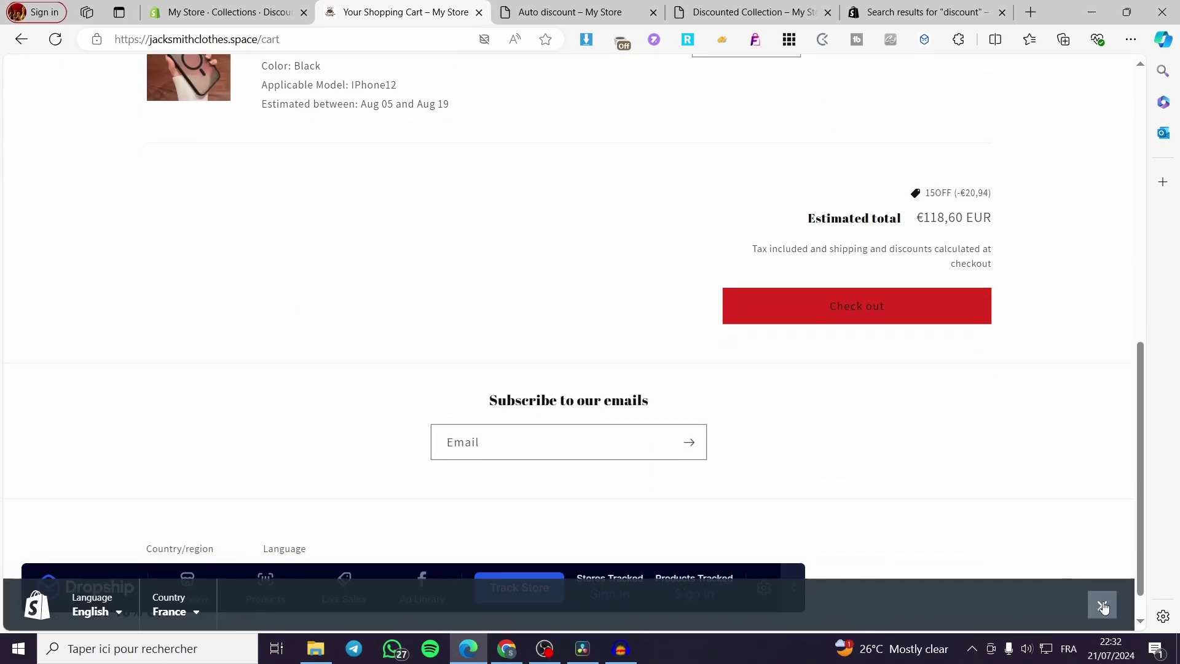
click(1102, 605)
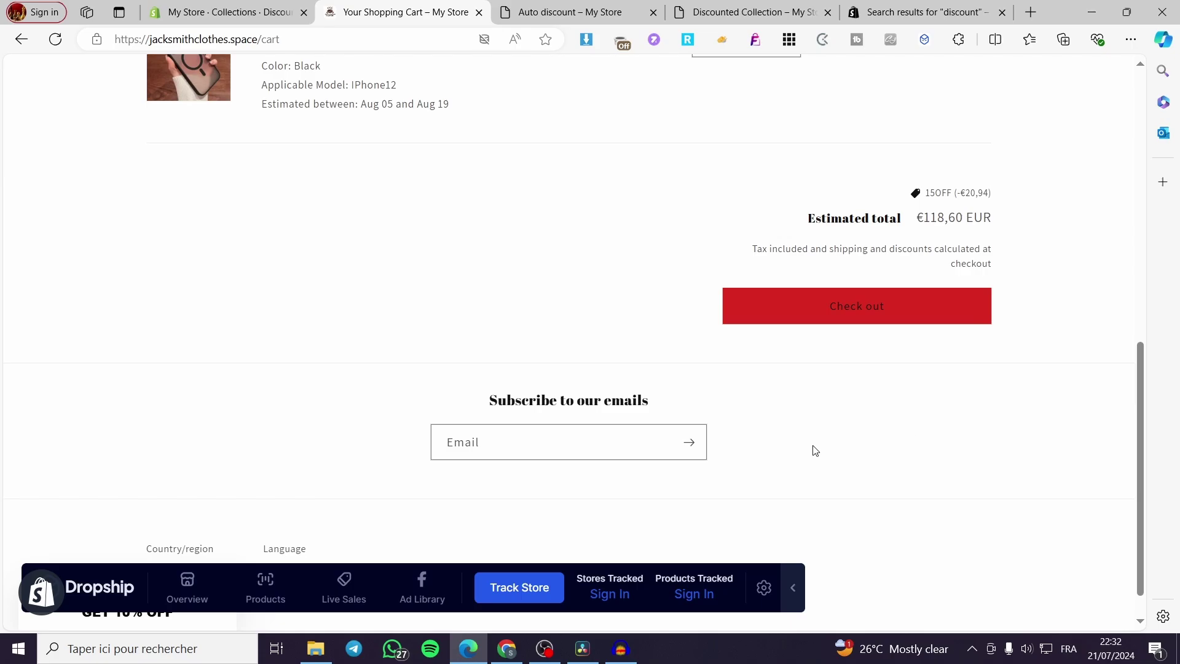
click(758, 327)
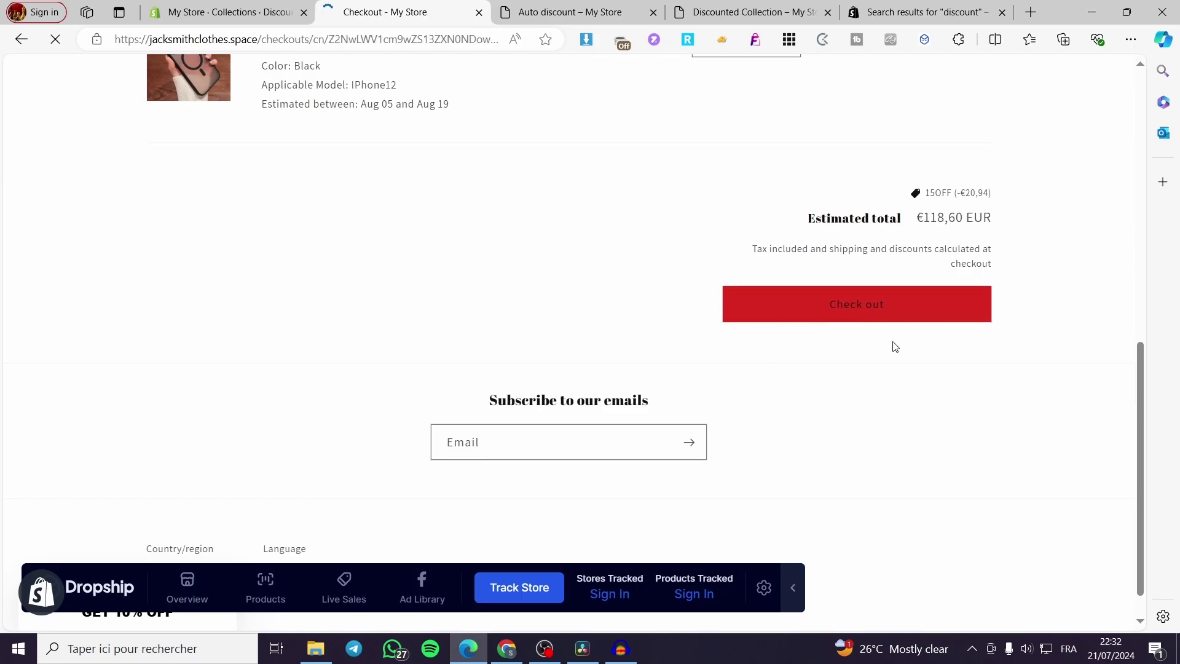
Step: Dismiss the Wallet autofill suggestion and try to apply the discount code 15OFFNOW2 to the order
scroll(982, 384, down, 2)
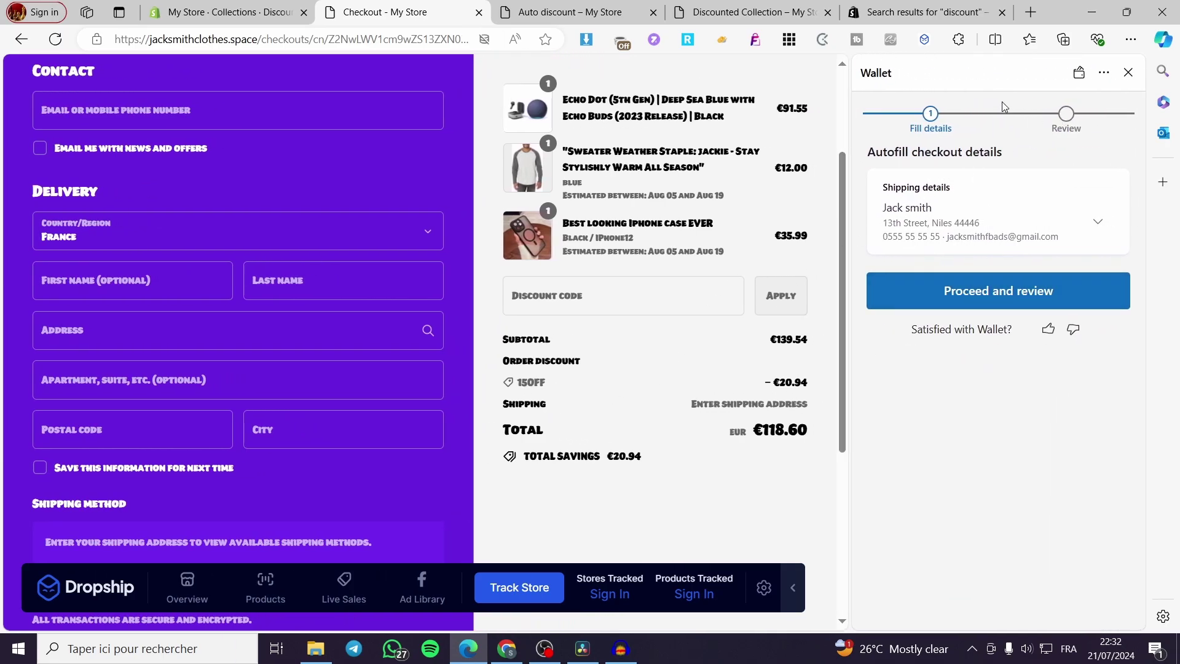
click(1127, 72)
click(758, 297)
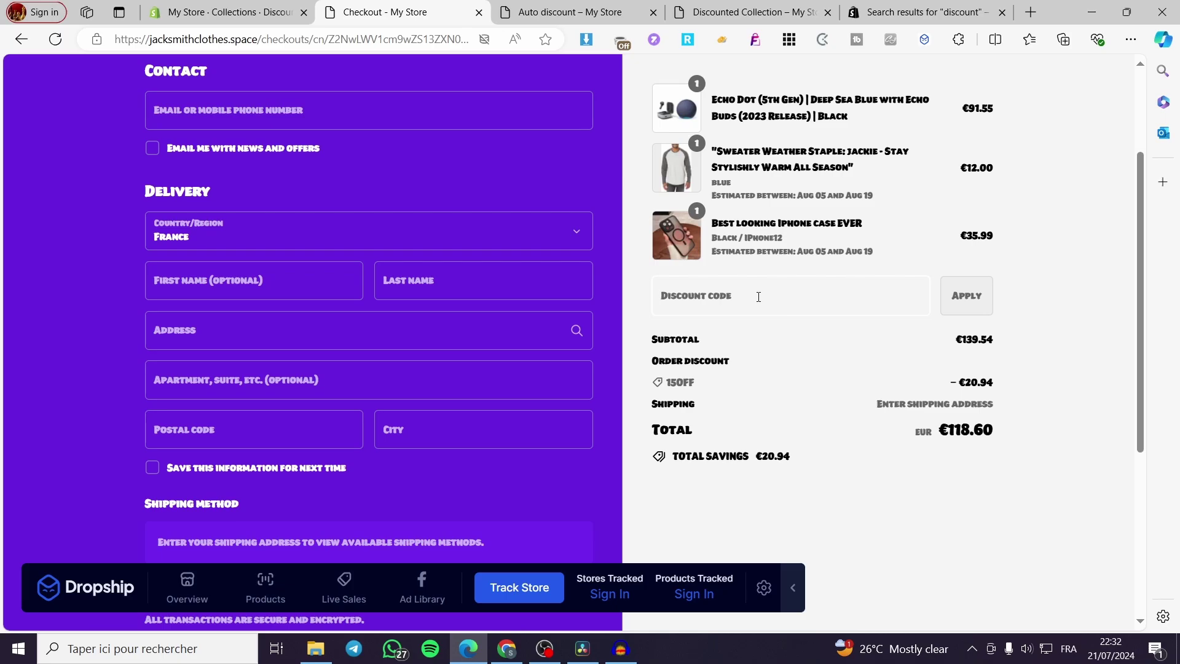
text(15OFFNOW2)
key(Return)
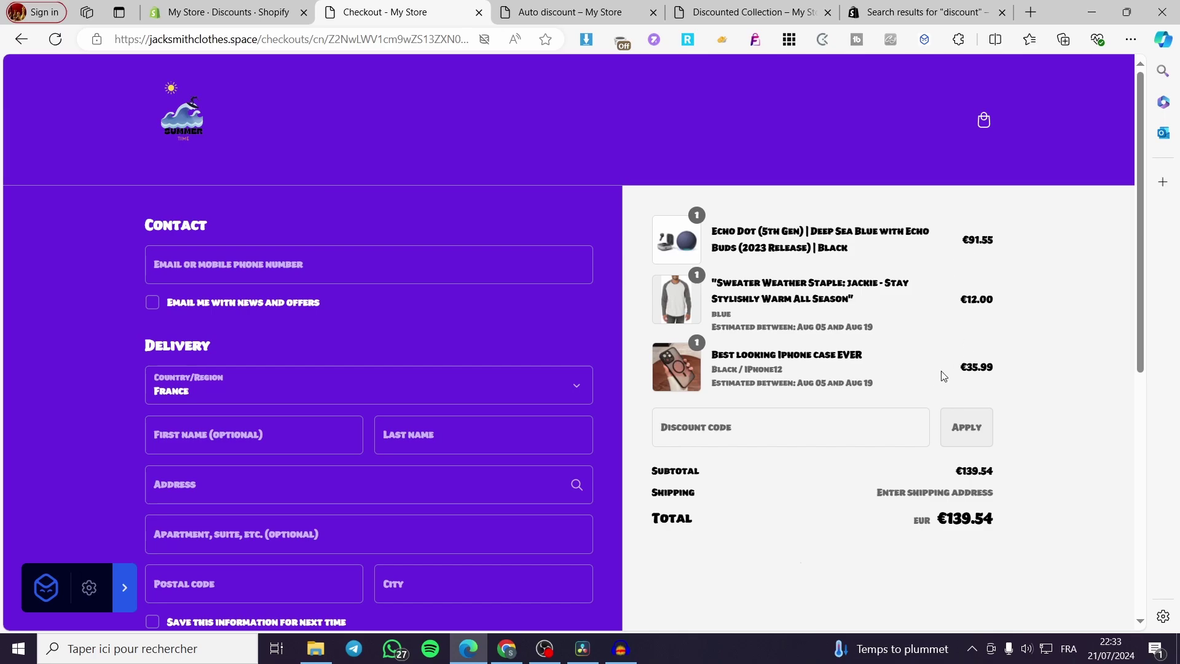
Step: Apply the discount code 15OFFNOW to the checkout order
click(716, 424)
text(15OFFNOW2)
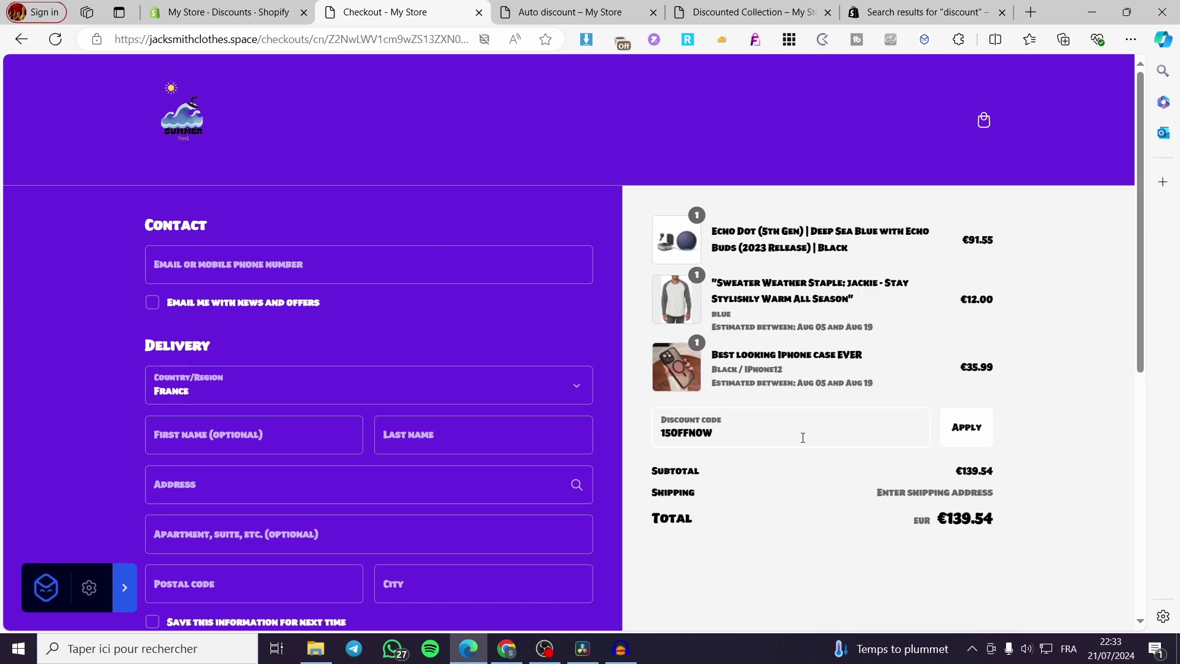
click(965, 428)
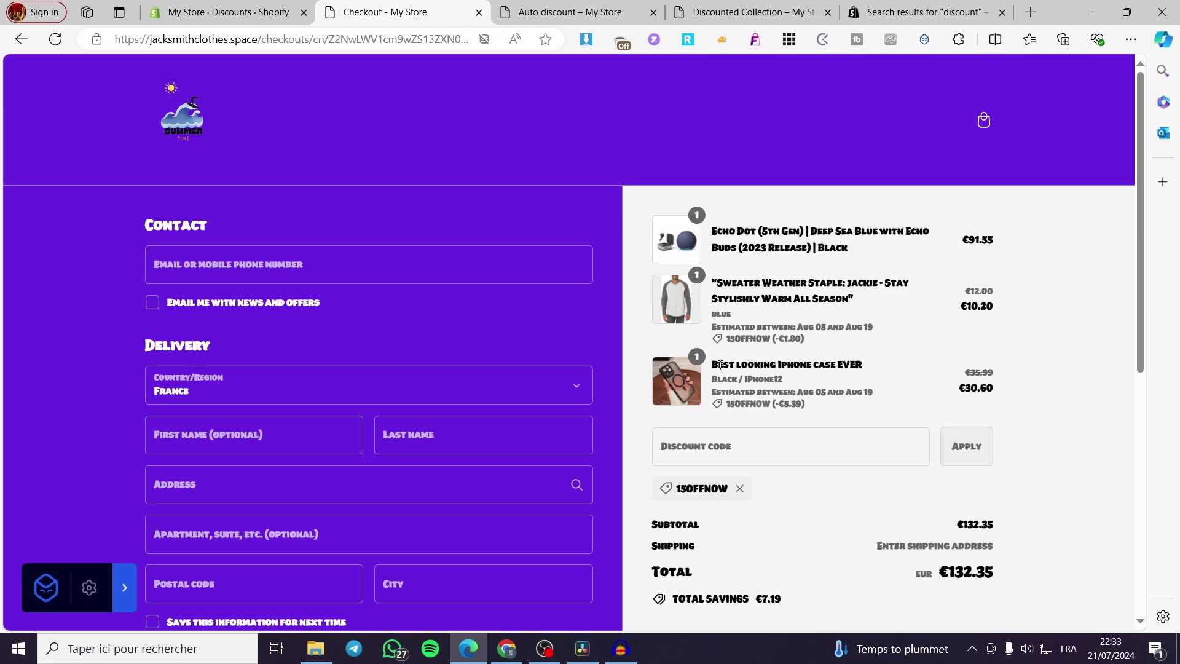
Step: Compare the prices of the iPhone case and the Echo Dot in the order summary and check the total savings
drag(993, 373, 958, 409)
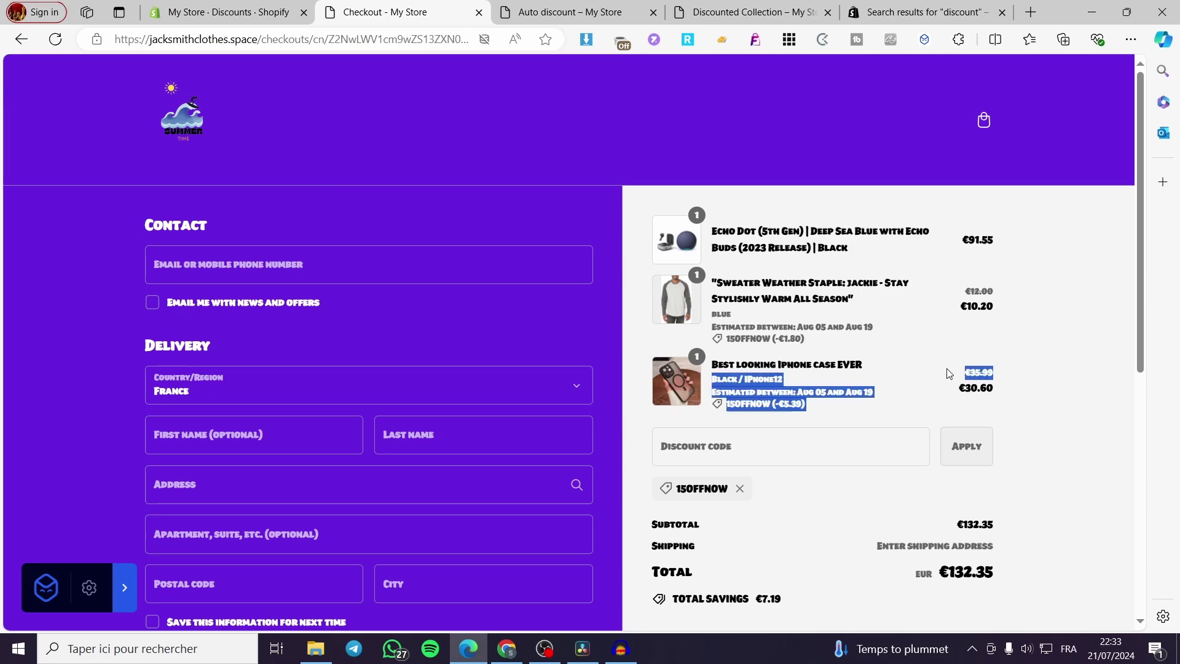
click(1018, 391)
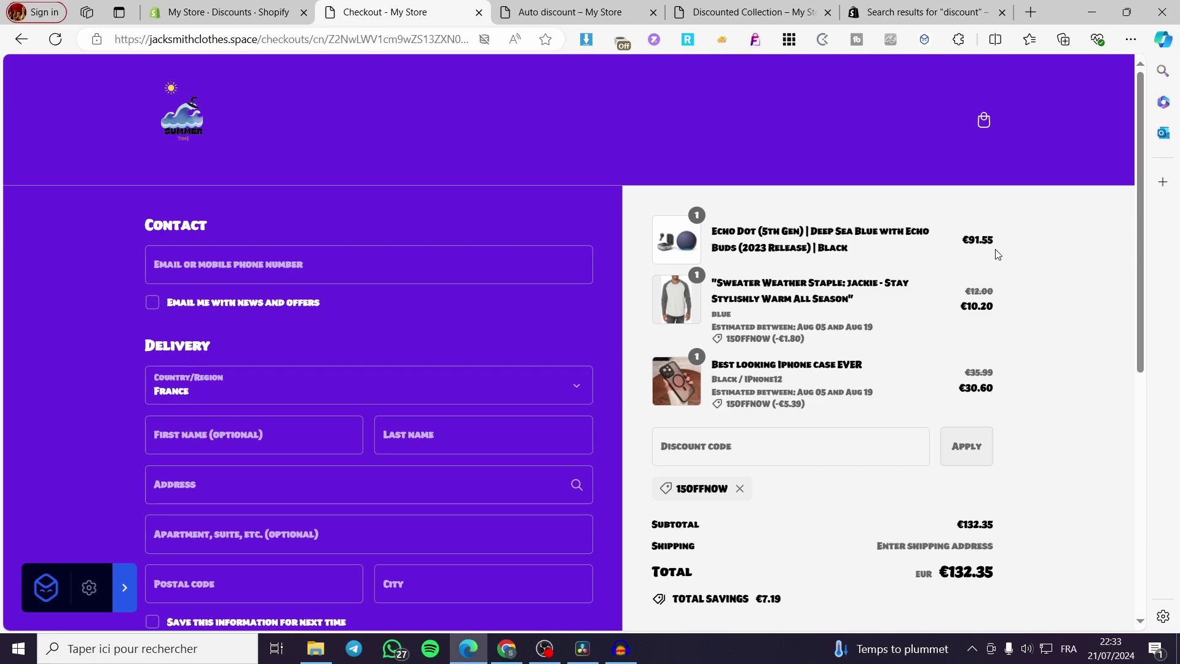
drag(1000, 243, 957, 243)
click(1008, 260)
scroll(955, 356, down, 3)
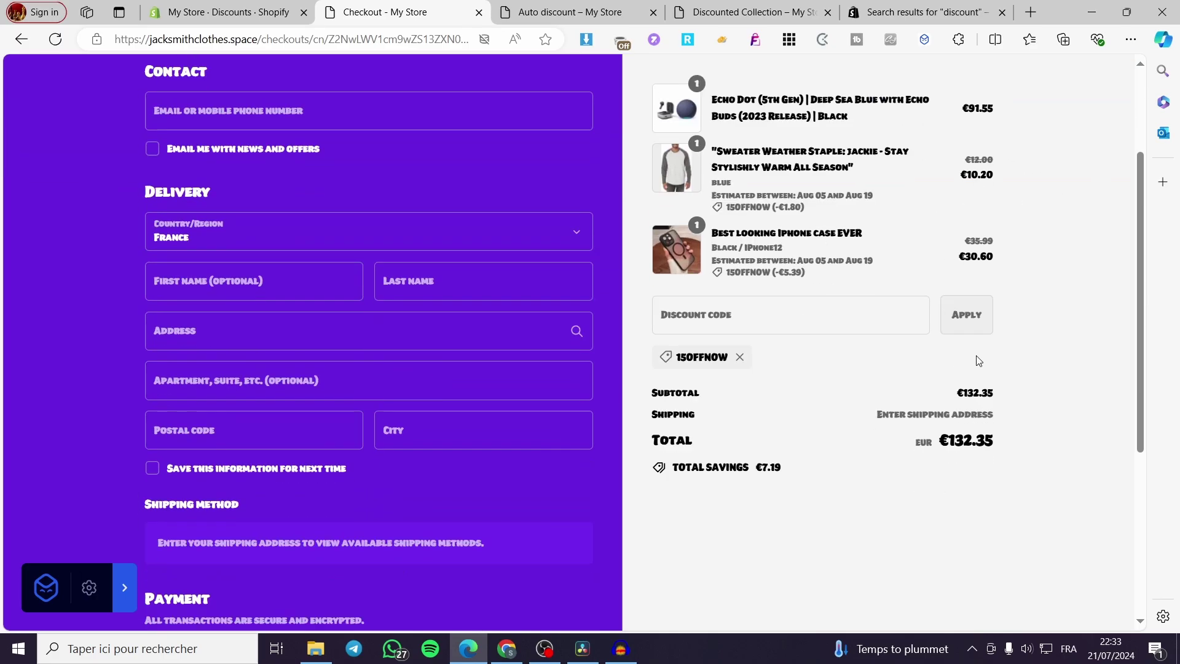